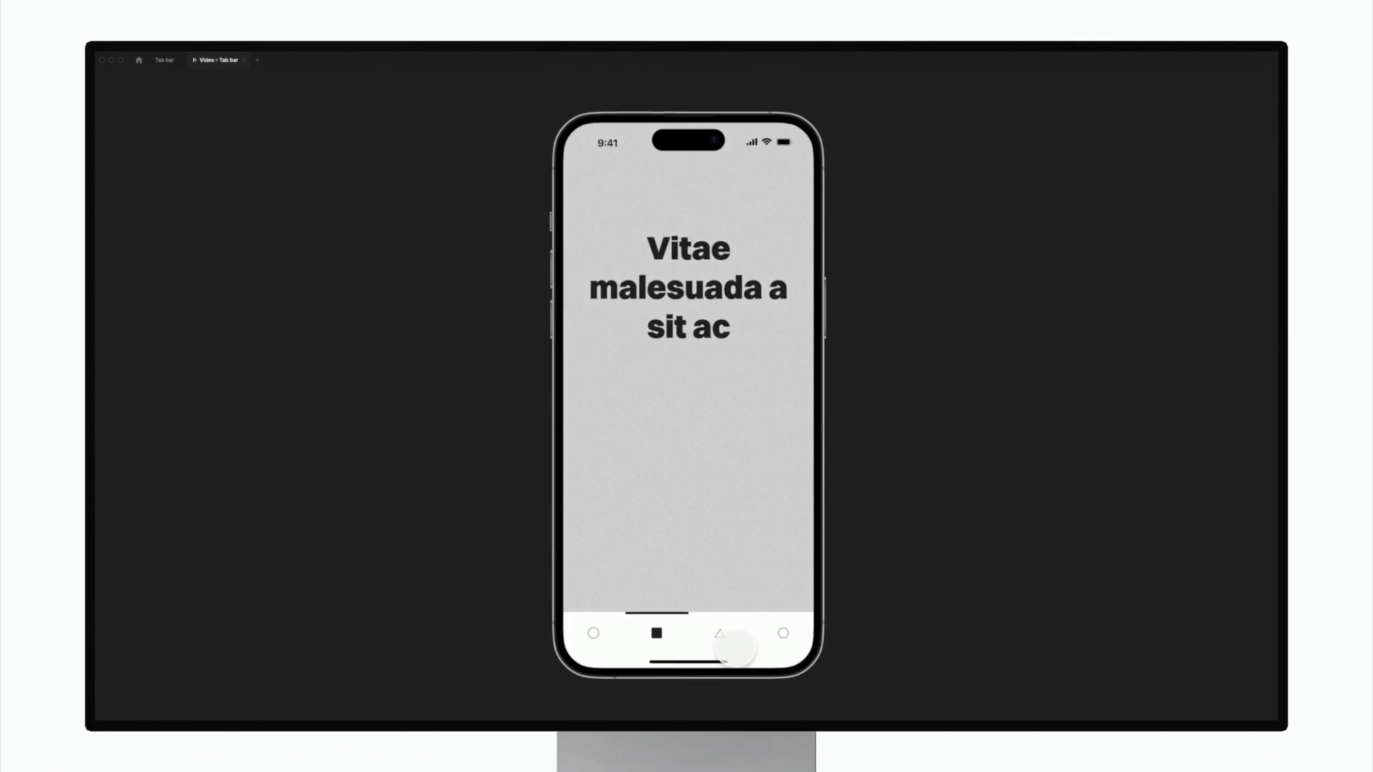
Step: Tap the triangle, circle, hexagon and square tabs, the profile screen, then return to the anime home screen
click(734, 647)
click(608, 651)
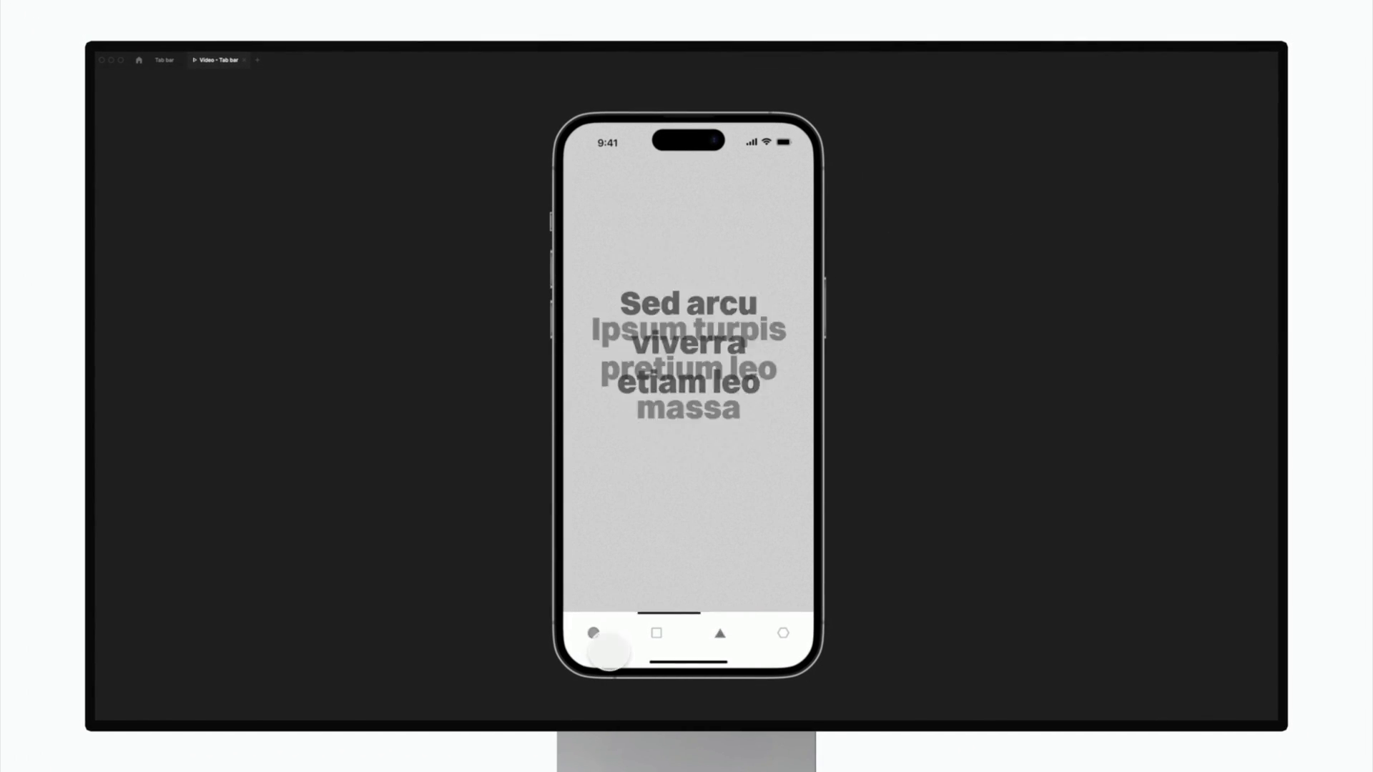
click(783, 647)
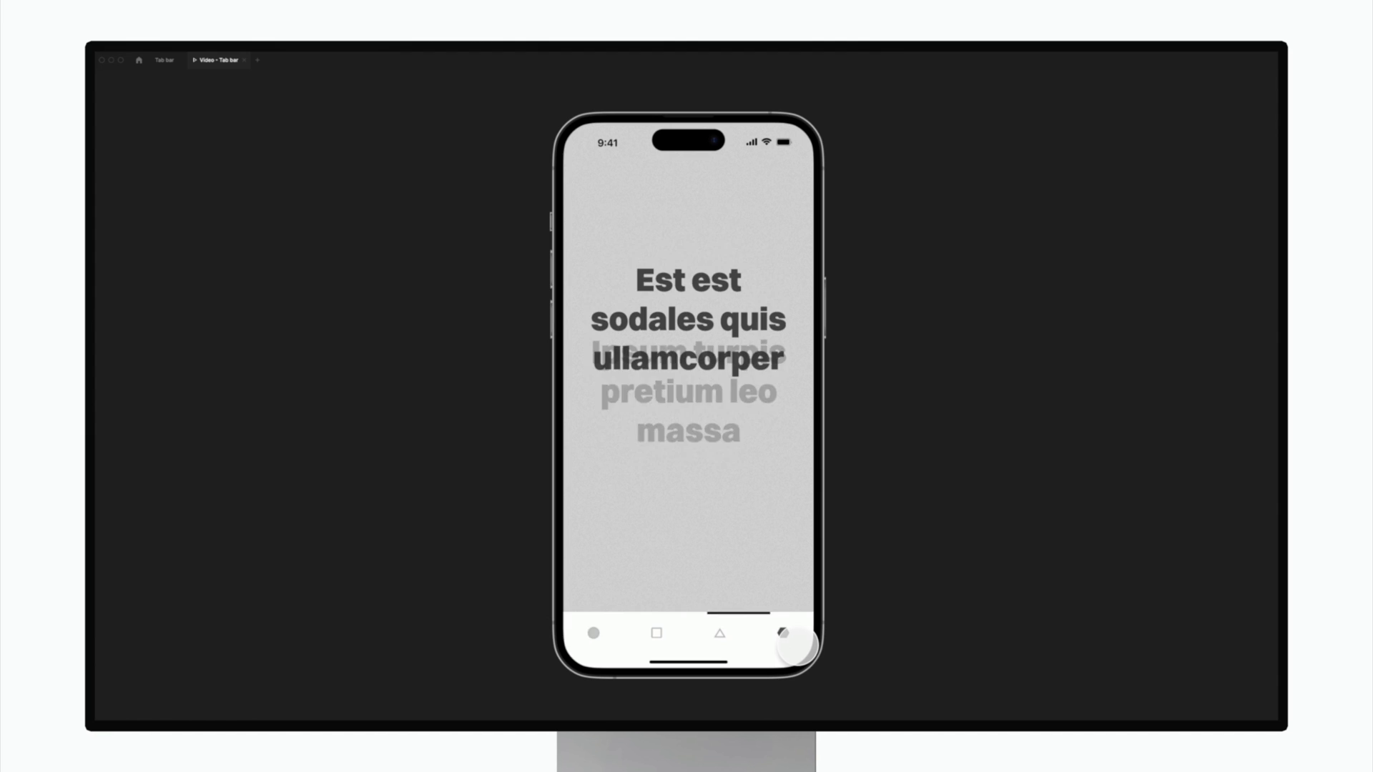
click(657, 639)
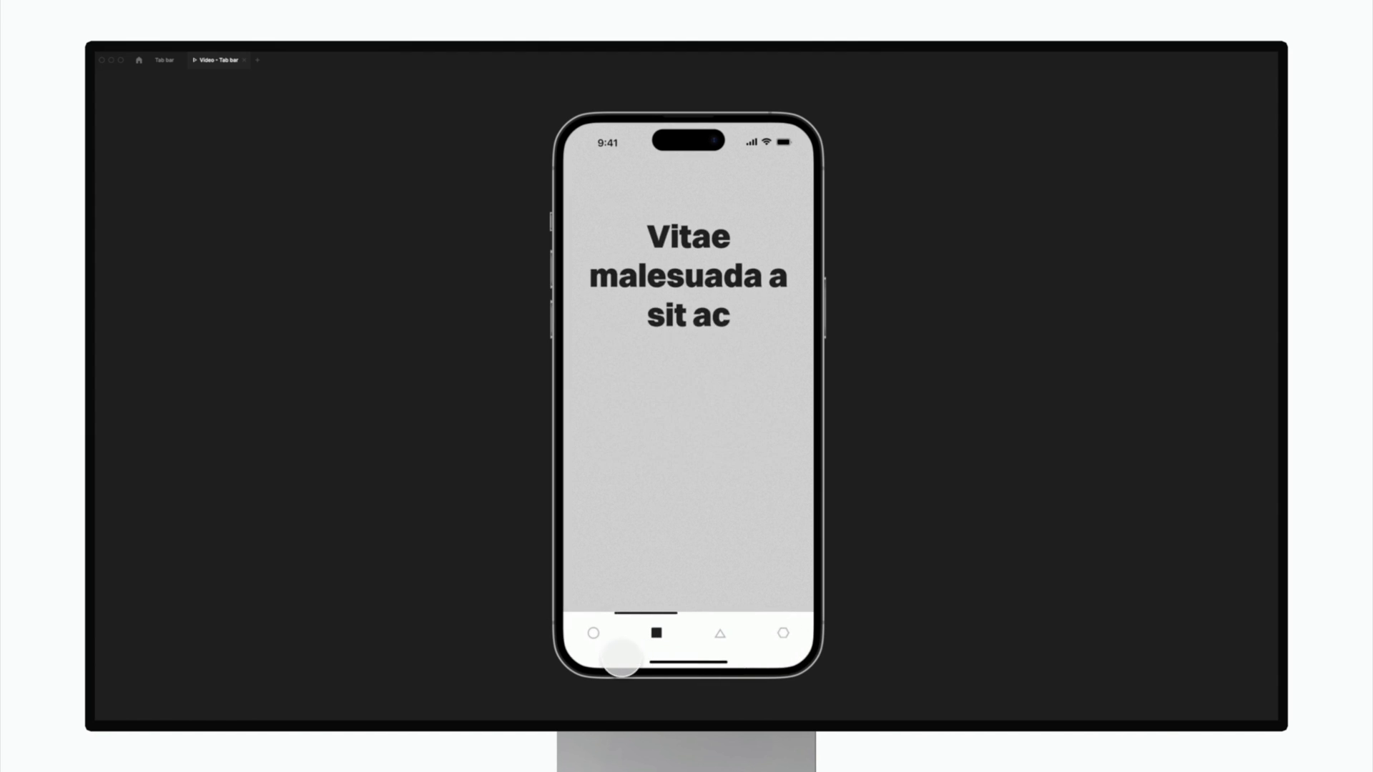
click(597, 635)
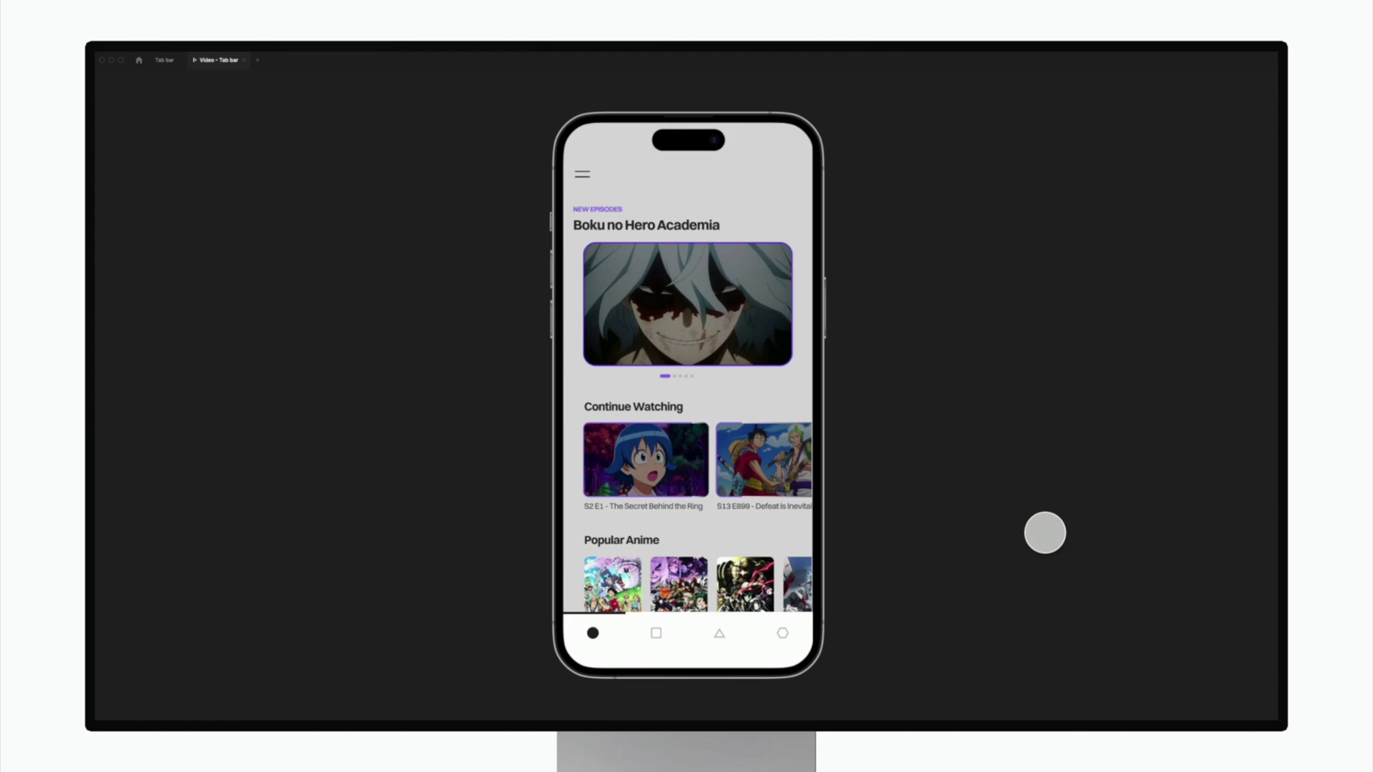
click(783, 634)
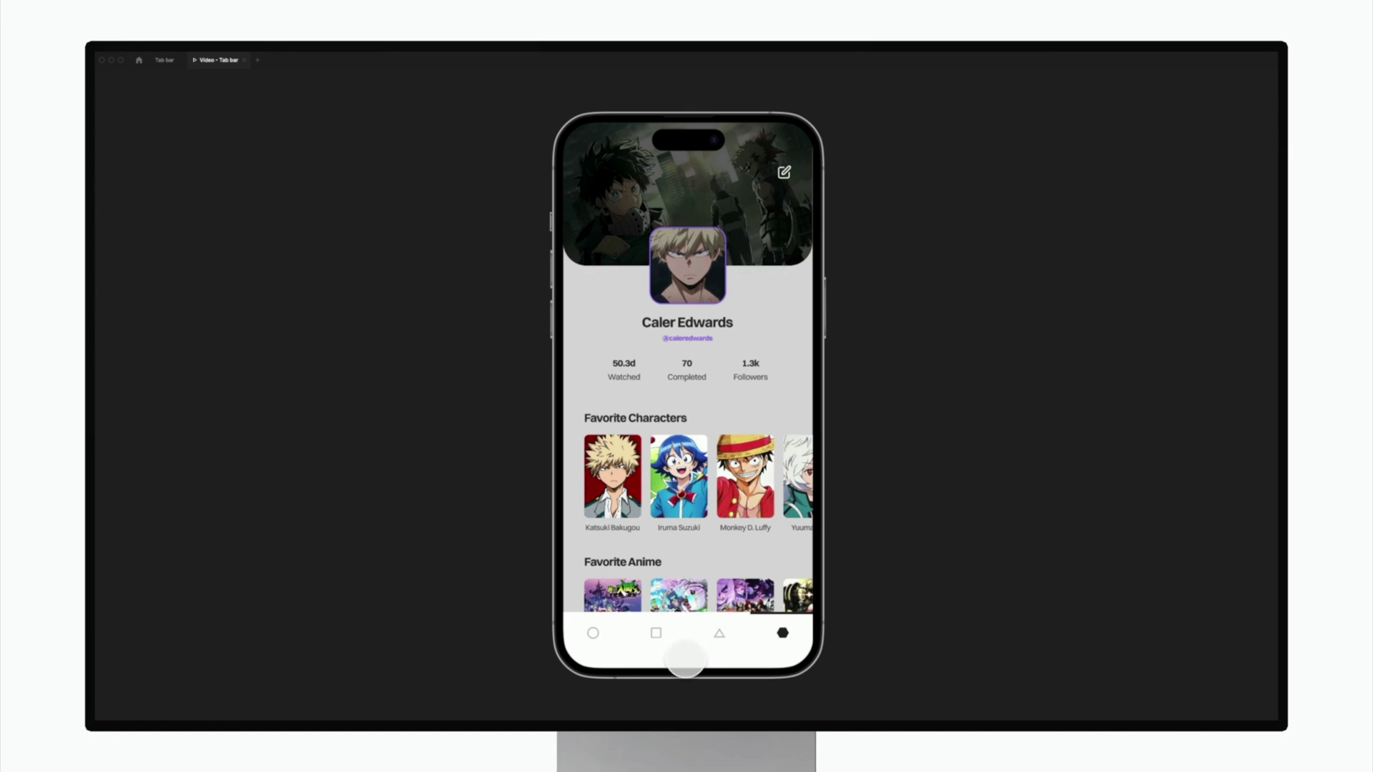
click(596, 635)
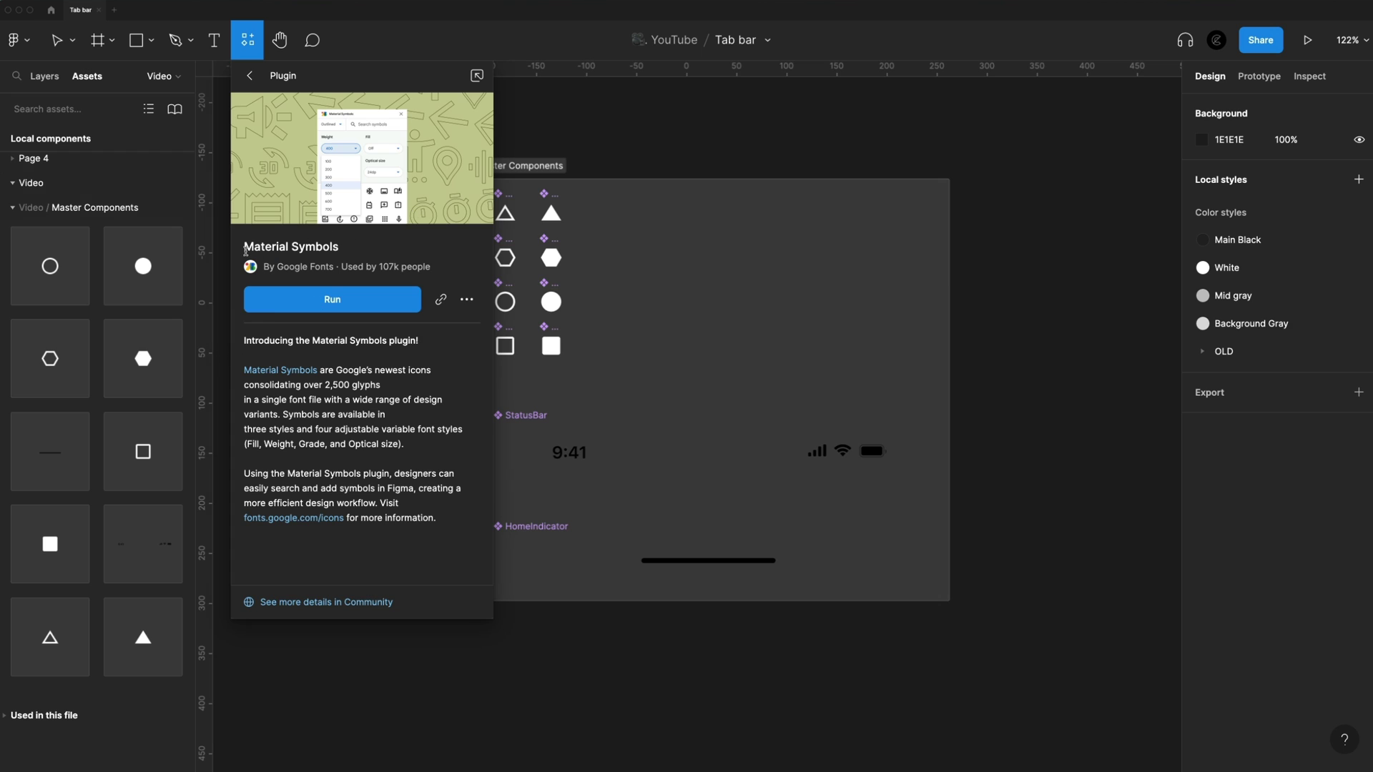
Step: Launch the Material Symbols plugin, move its window aside, then close it
click(333, 300)
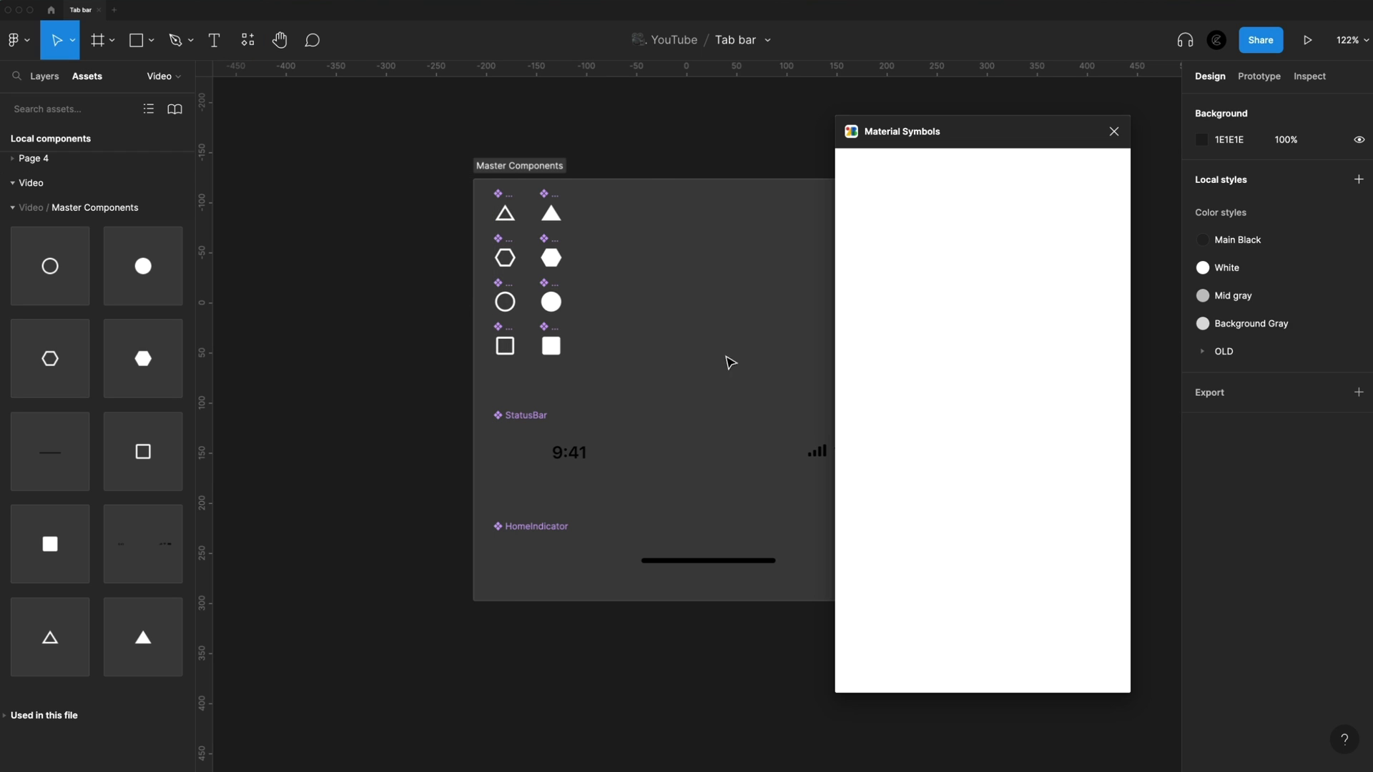
drag(1033, 143, 1075, 124)
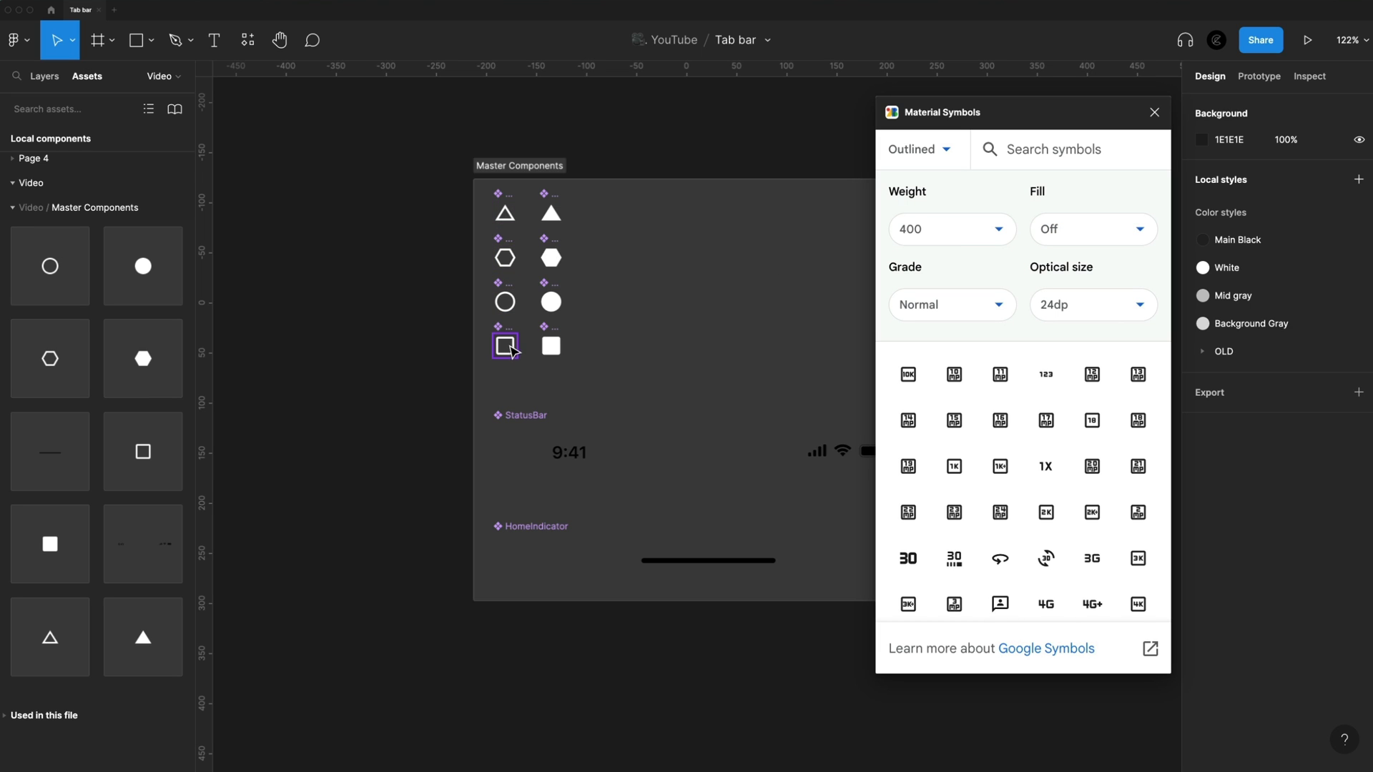
click(1154, 113)
Step: Inspect the StatusBar and HomeIndicator components, then zoom out and scroll right to empty canvas
click(679, 463)
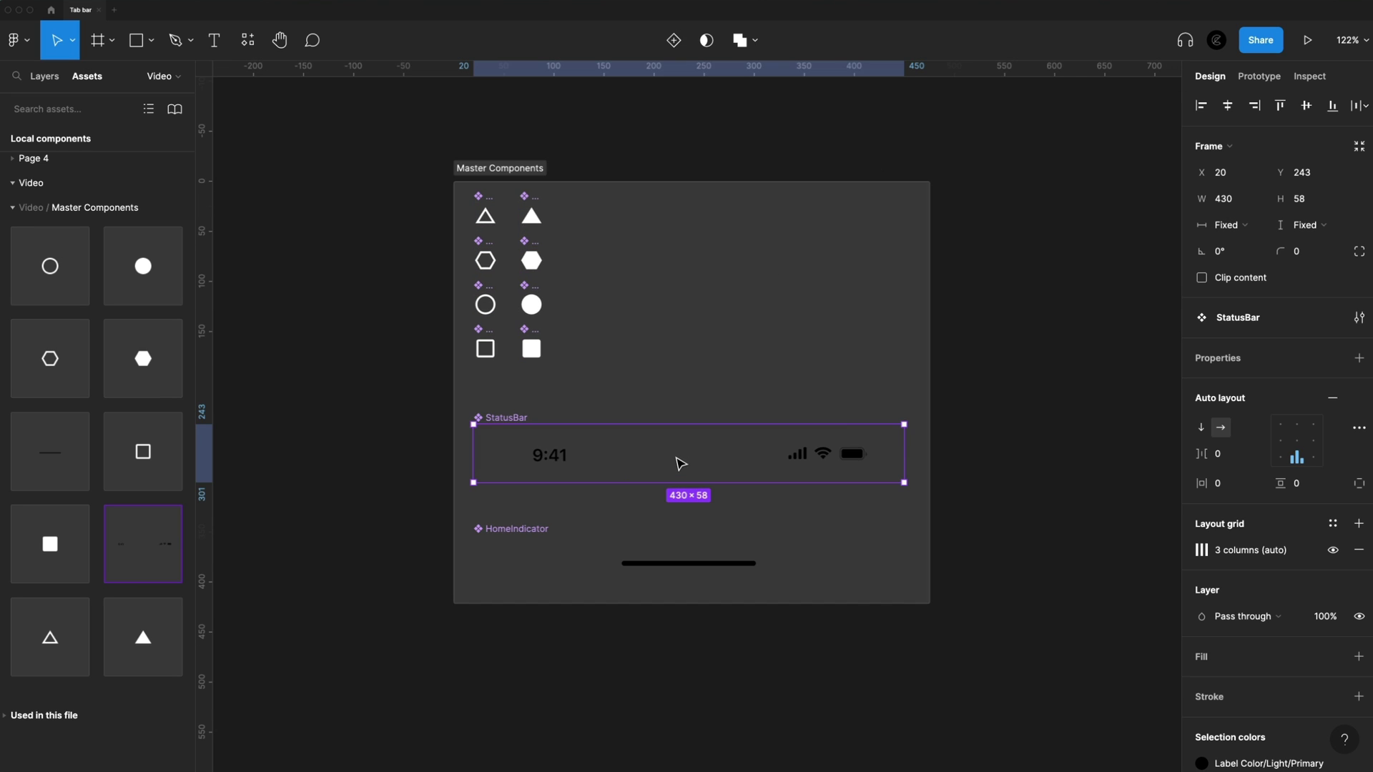
click(685, 565)
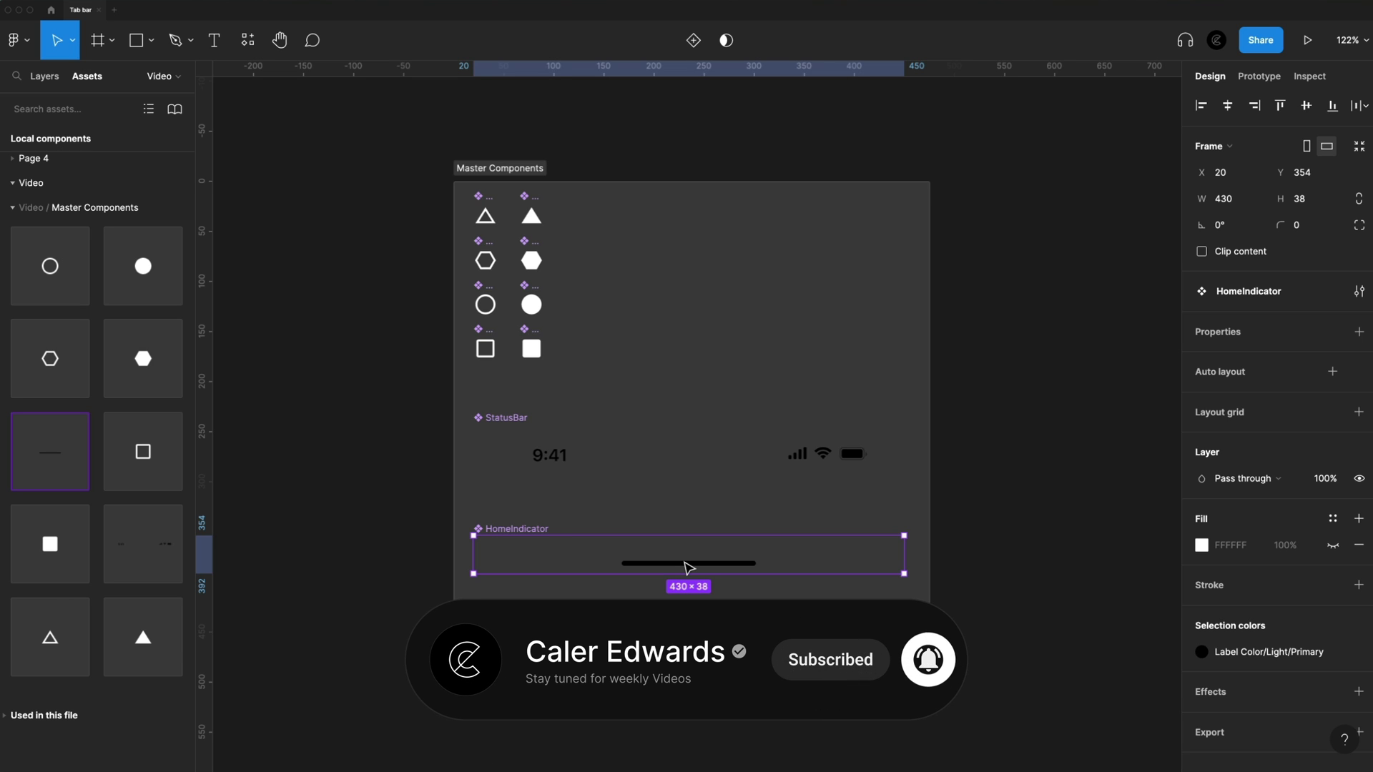
click(698, 482)
click(1018, 350)
key(minus)
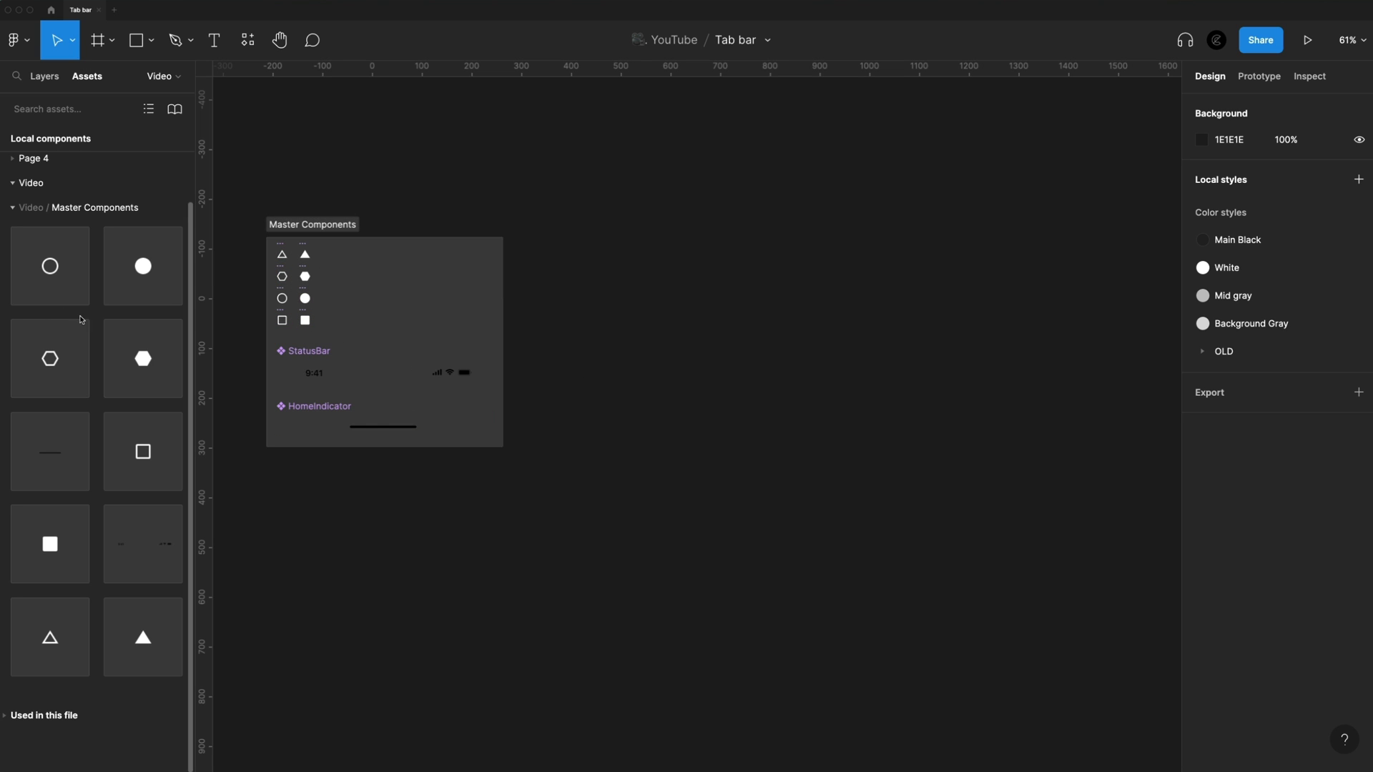
scroll(969, 445, right, 5)
scroll(647, 392, right, 4)
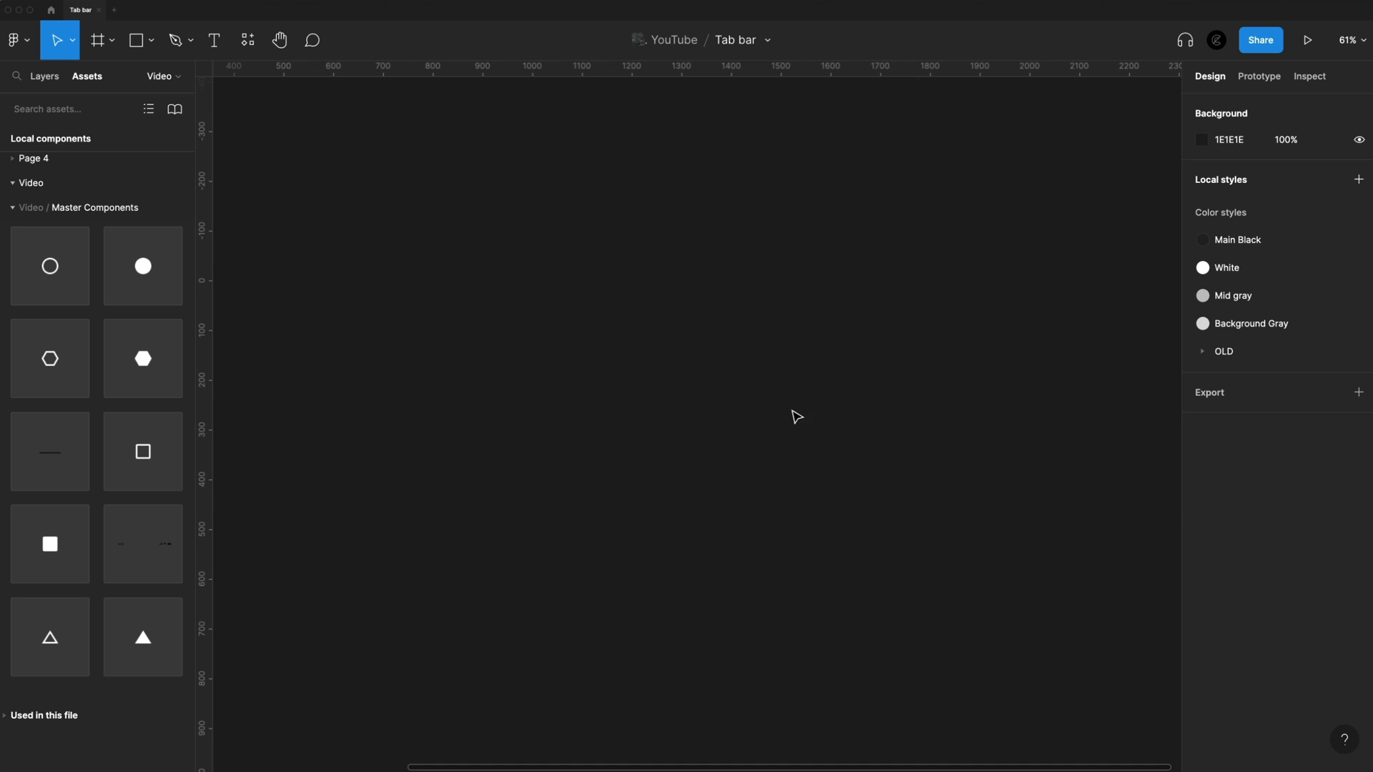
Step: Create an iPhone 14 Pro Max frame and drop StatusBar and HomeIndicator instances into it
key(f)
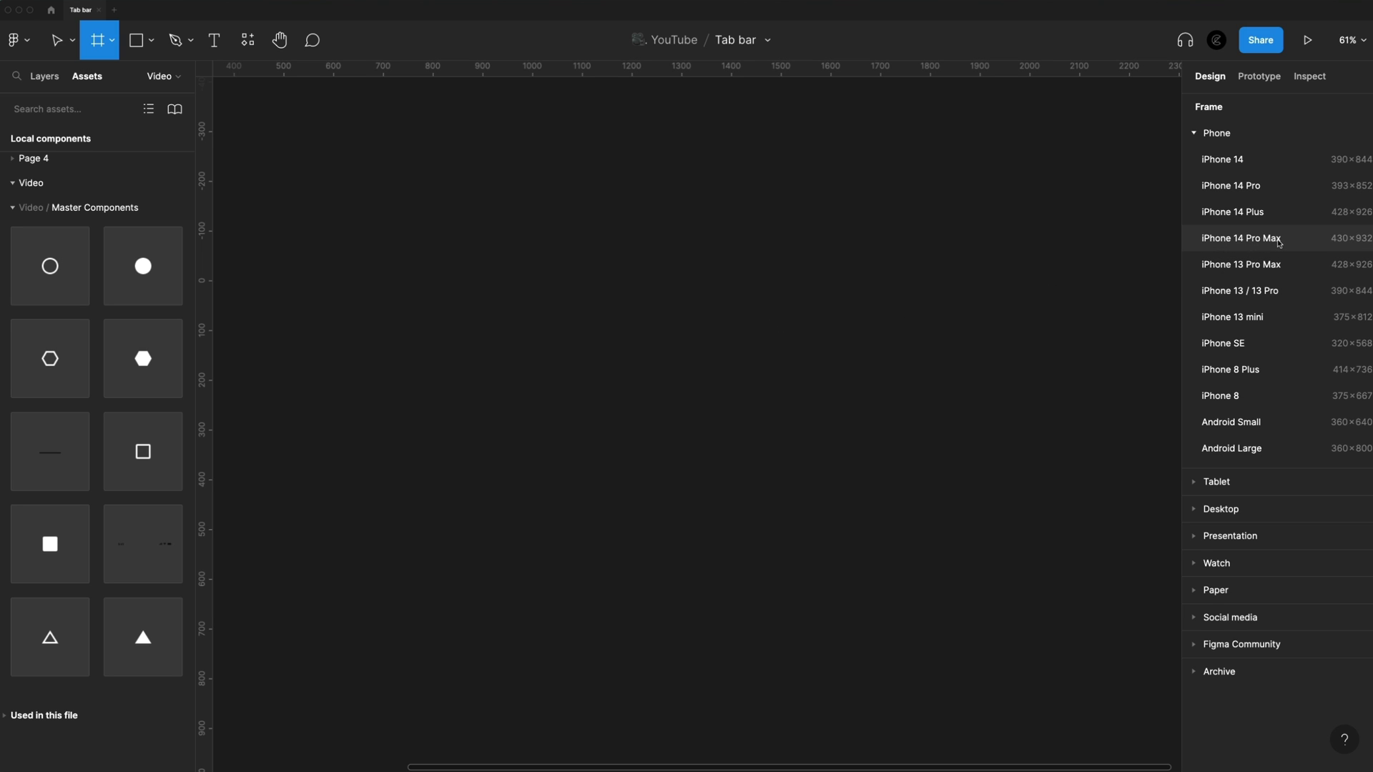
click(1280, 243)
drag(143, 547, 715, 258)
drag(50, 452, 693, 569)
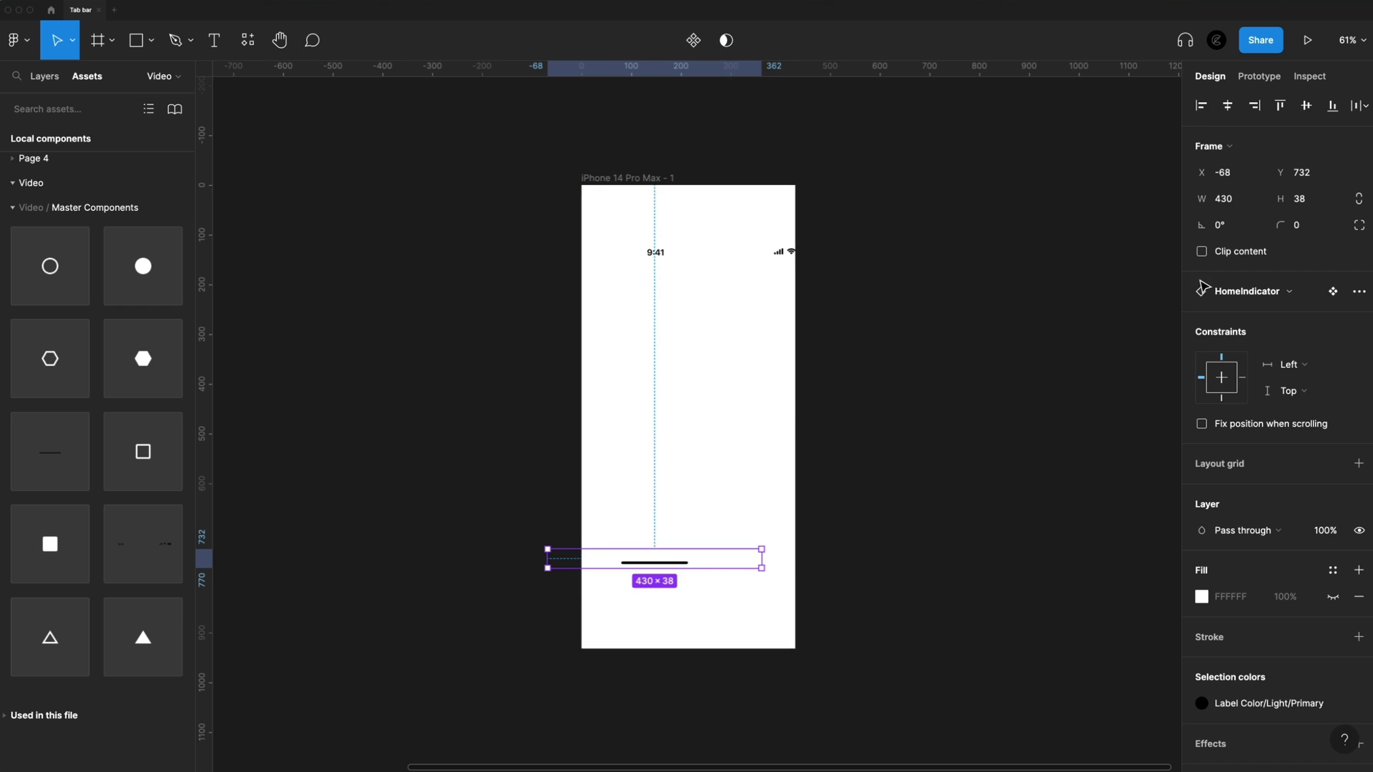
Step: Centre the home indicator at the frame's bottom and align the status bar to the top
click(1225, 107)
click(1332, 107)
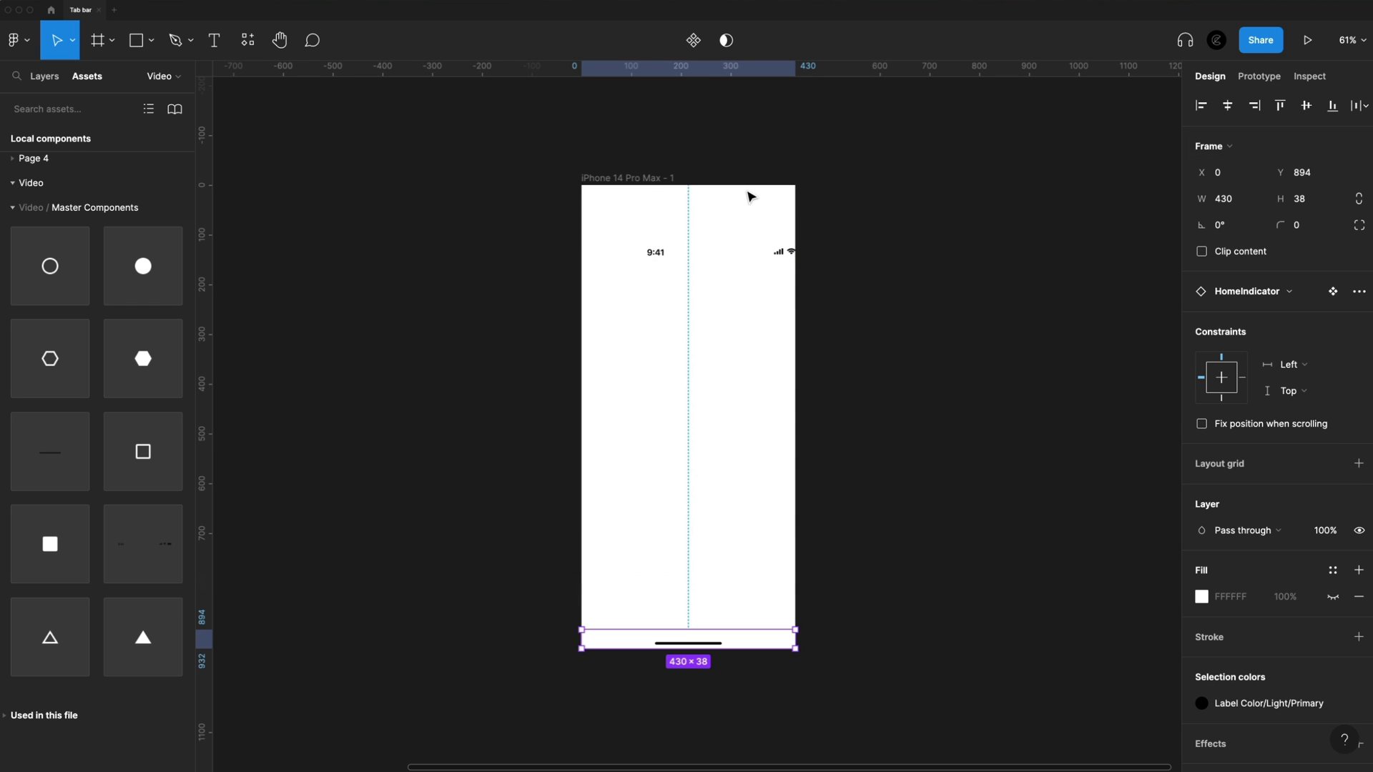
click(708, 257)
click(1256, 105)
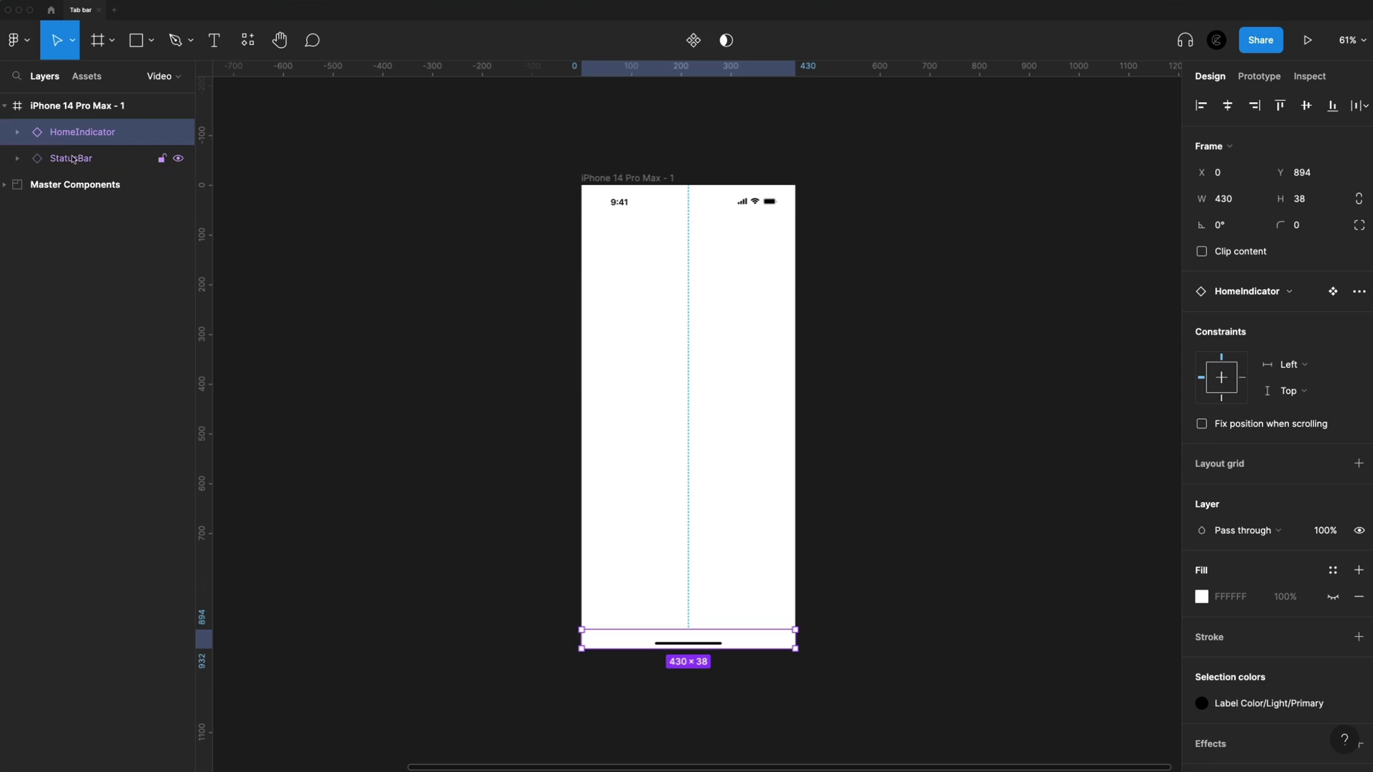
shift+click(73, 158)
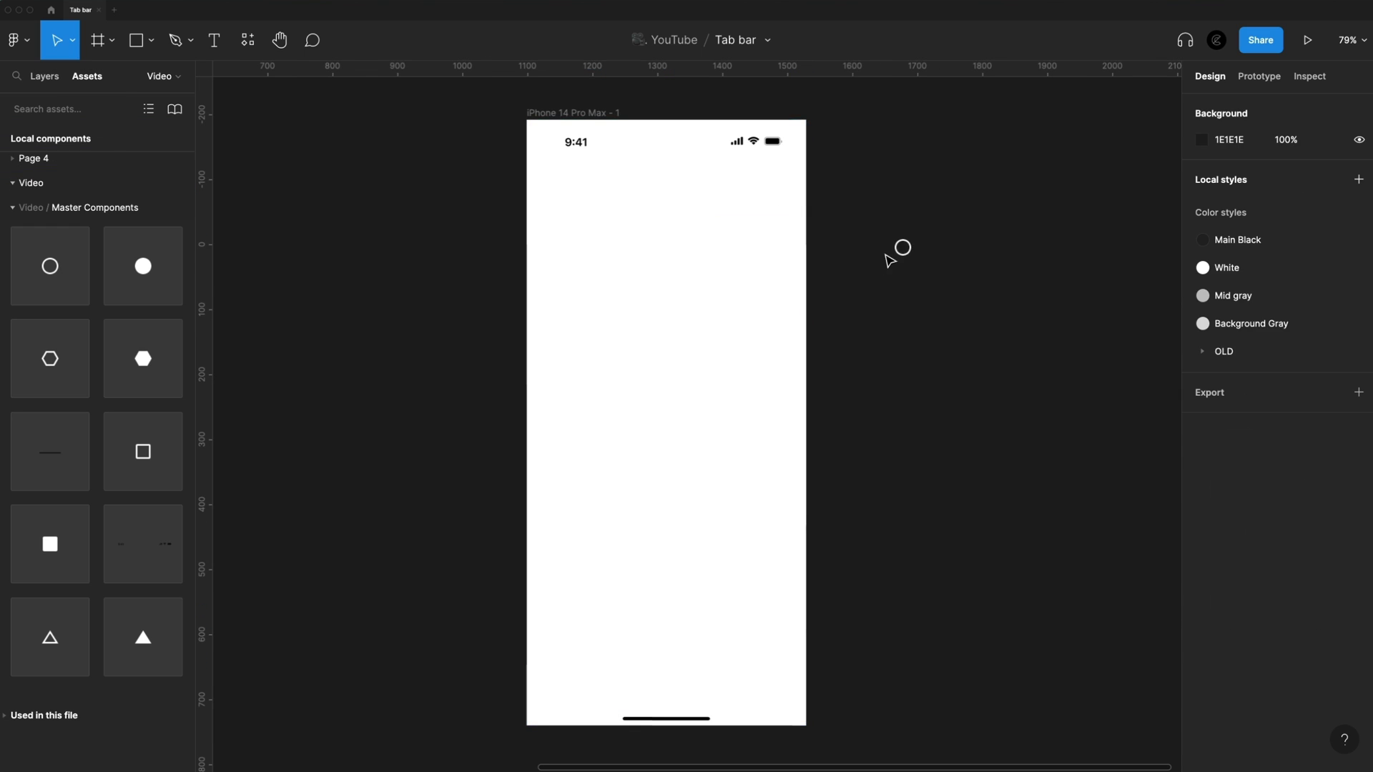
Step: Add hexagon and triangle icons beside the others and space all four icons evenly
drag(50, 358, 993, 246)
drag(50, 637, 944, 247)
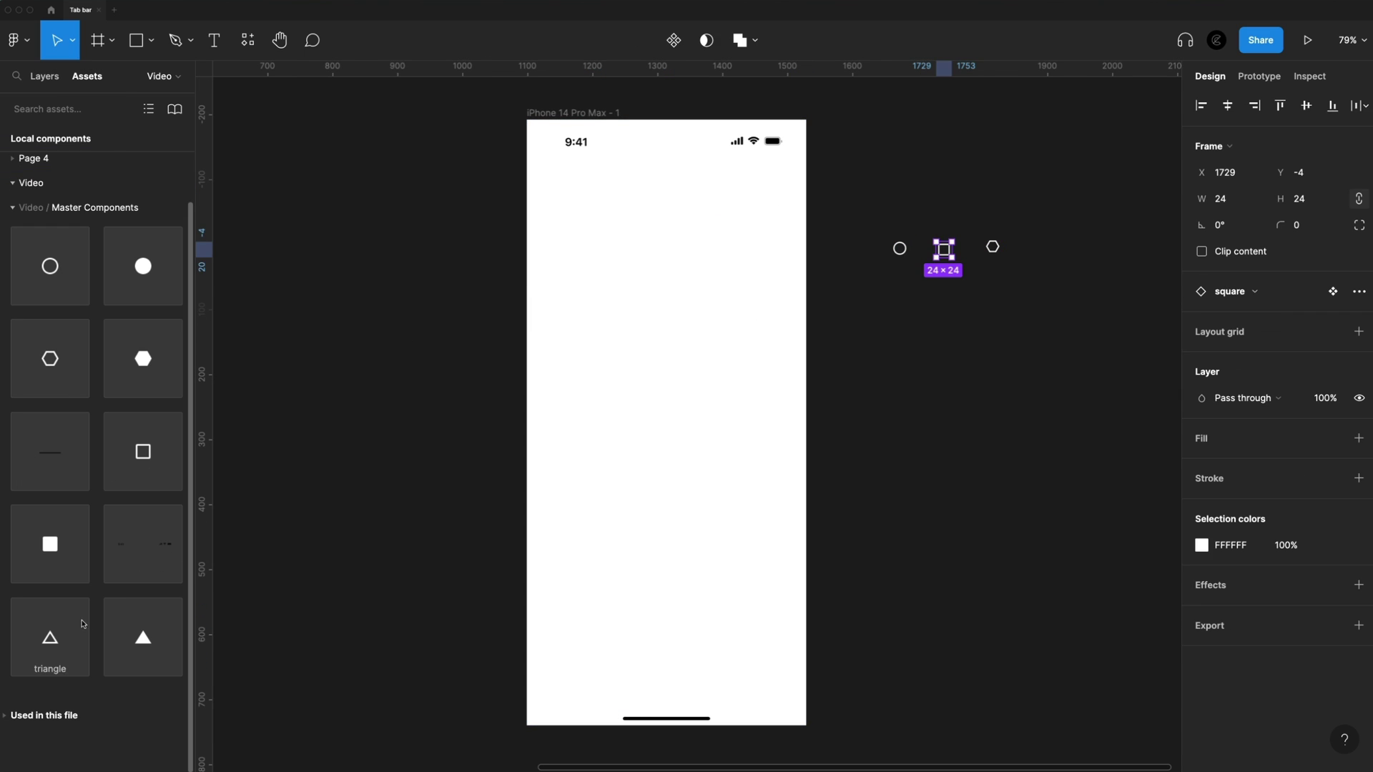
scroll(989, 312, up, 3)
drag(1018, 315, 785, 246)
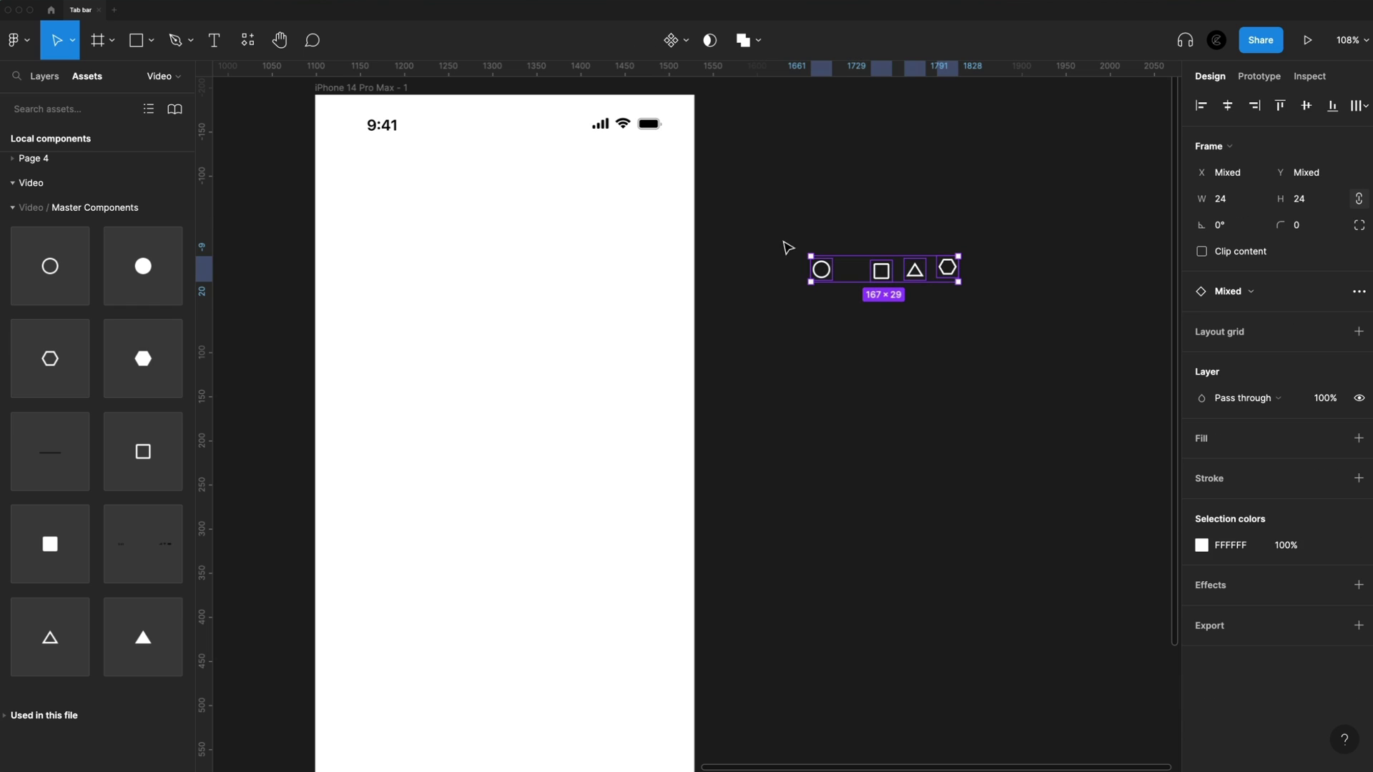
key(shift+2)
key(ctrl+alt+t)
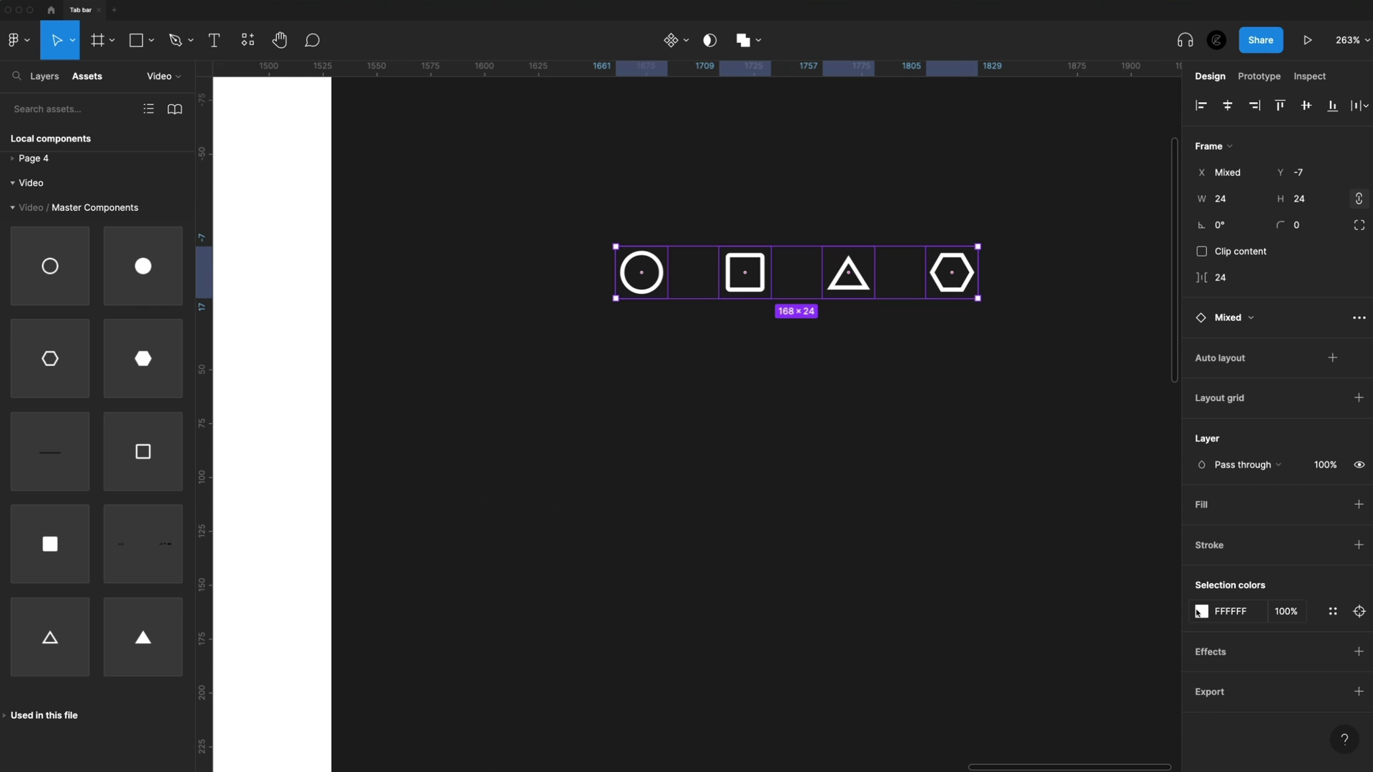
Step: Colour the four icons #232323 and wrap them in a horizontal auto-layout row
click(1201, 612)
click(1004, 695)
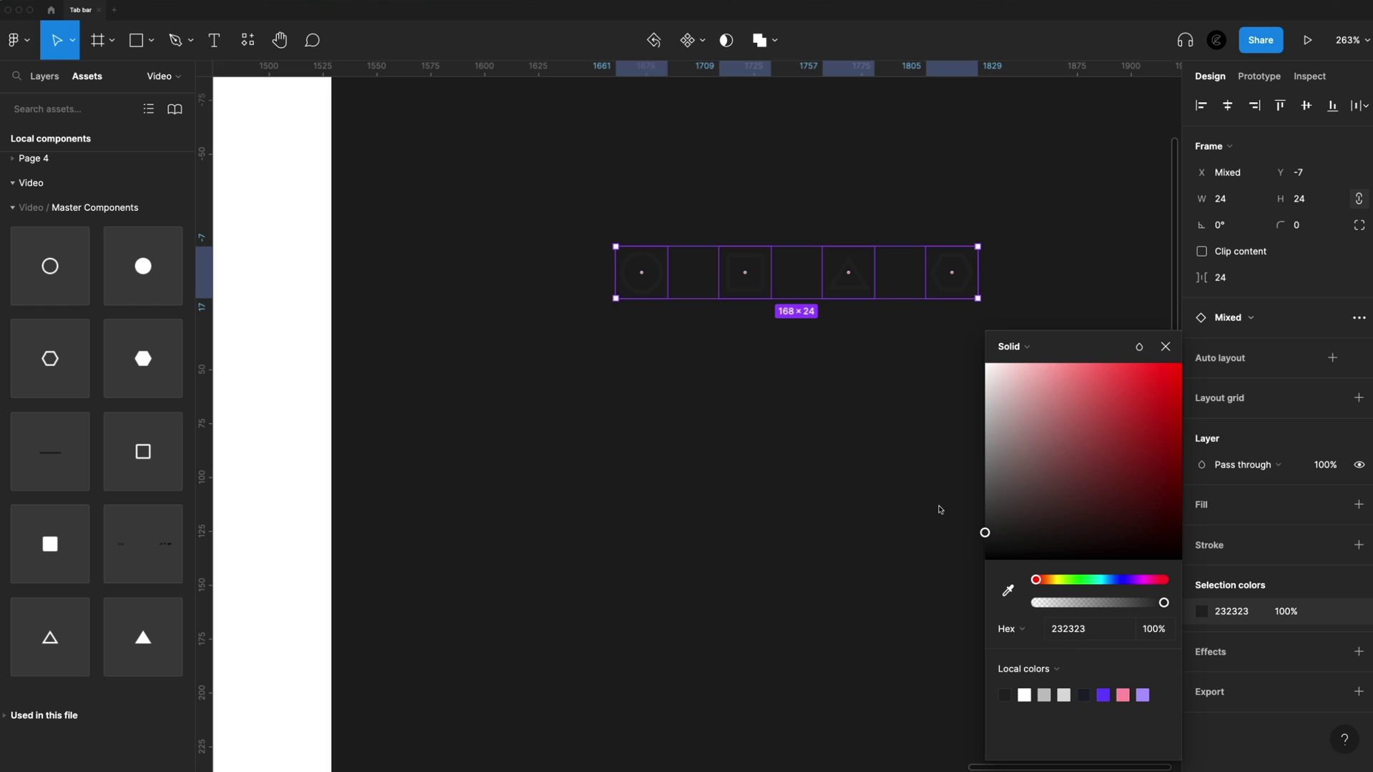
click(858, 328)
scroll(715, 429, down, 5)
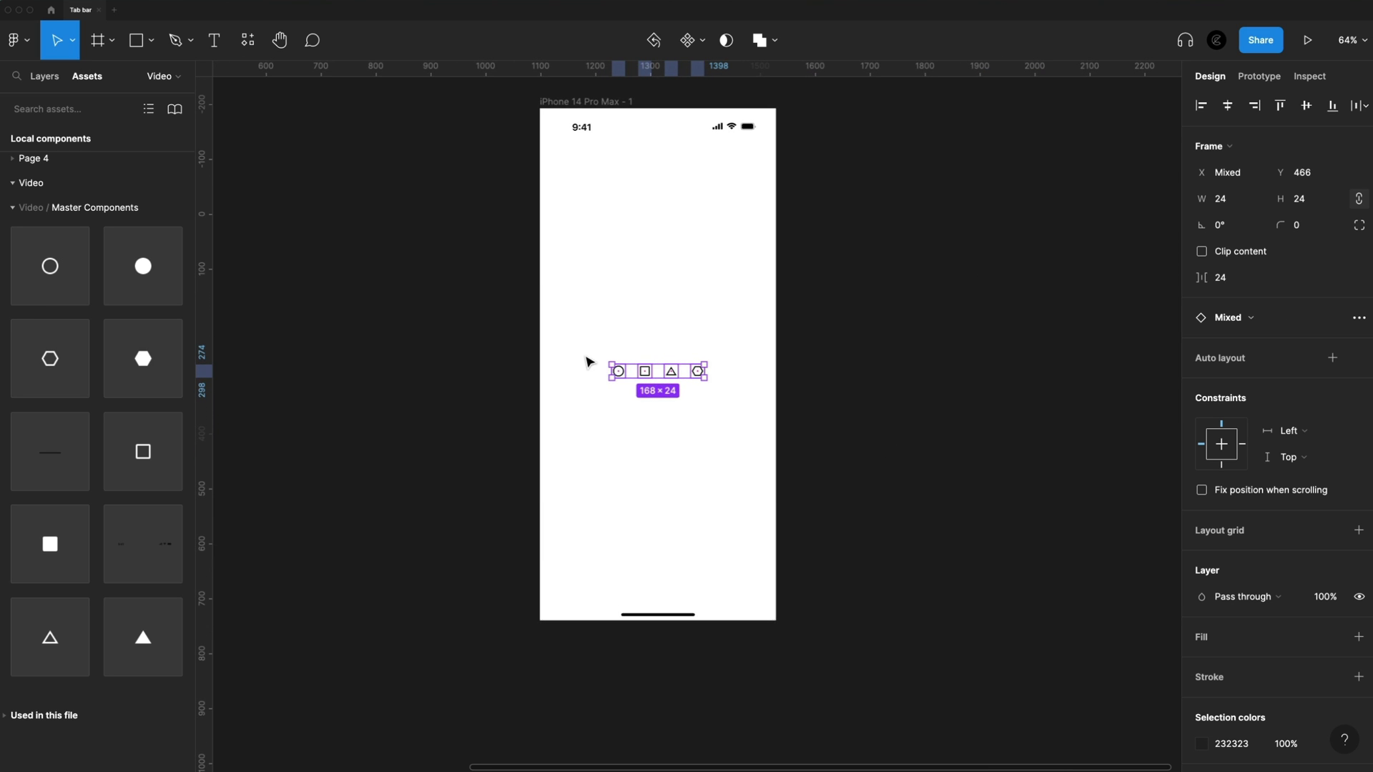
key(shift+a)
scroll(617, 394, up, 5)
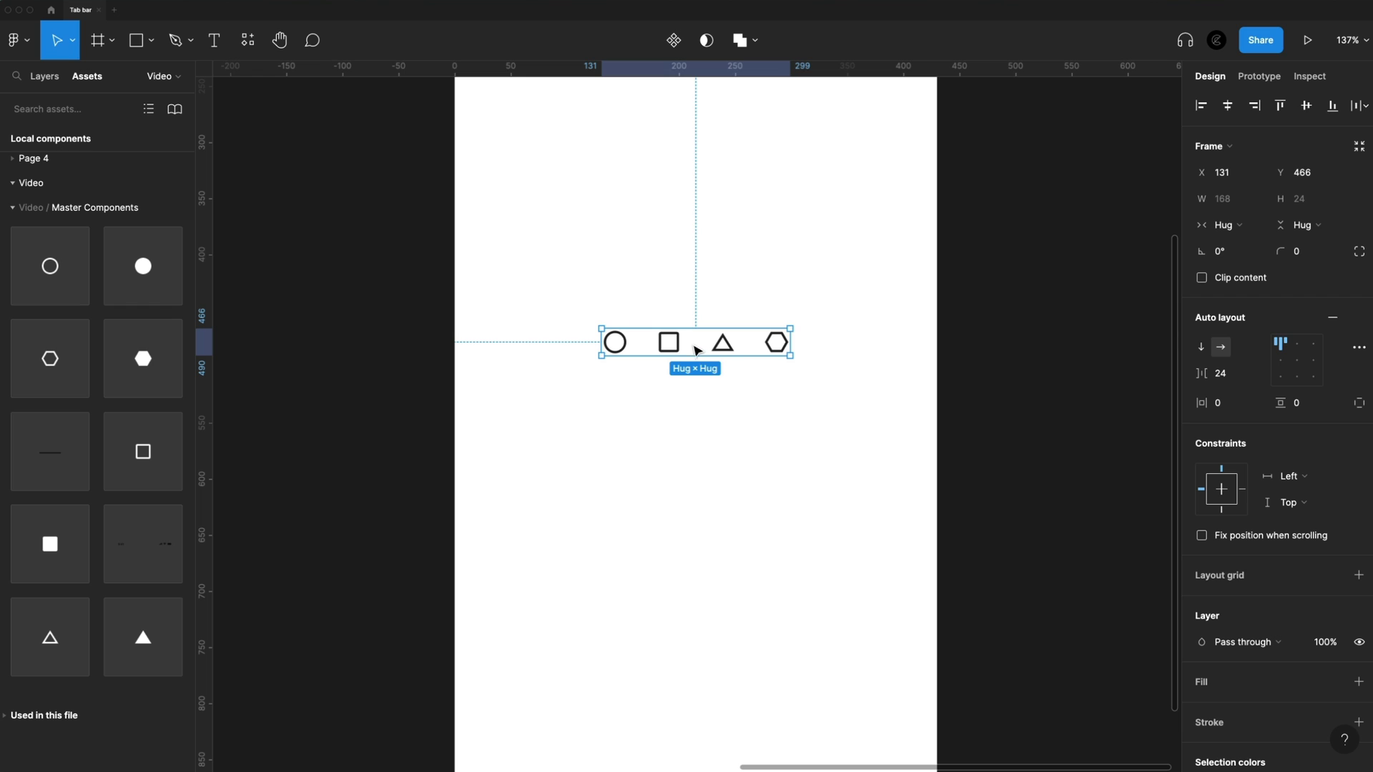
Step: Give the icon row auto spacing with 40 side padding, 24 top and 48 bottom
click(1299, 363)
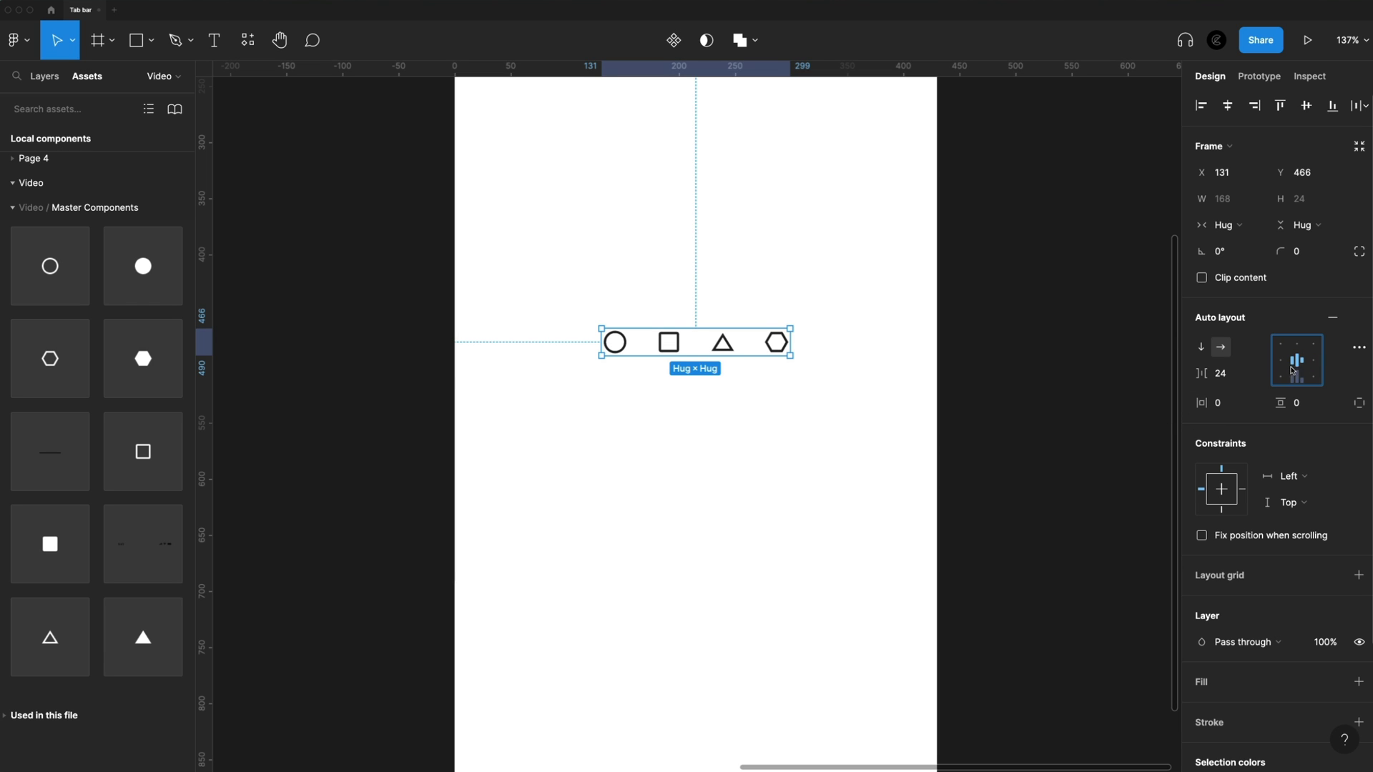
double_click(1297, 361)
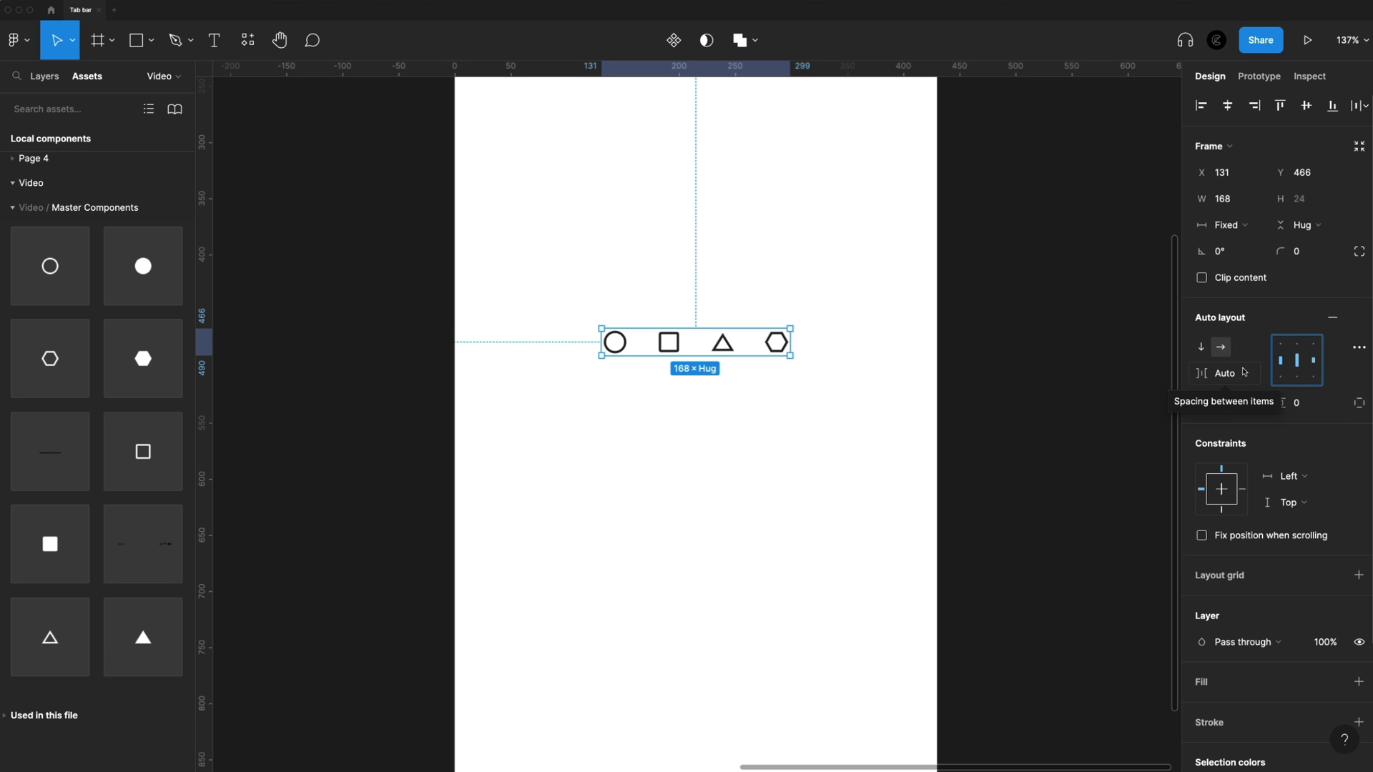
click(1230, 408)
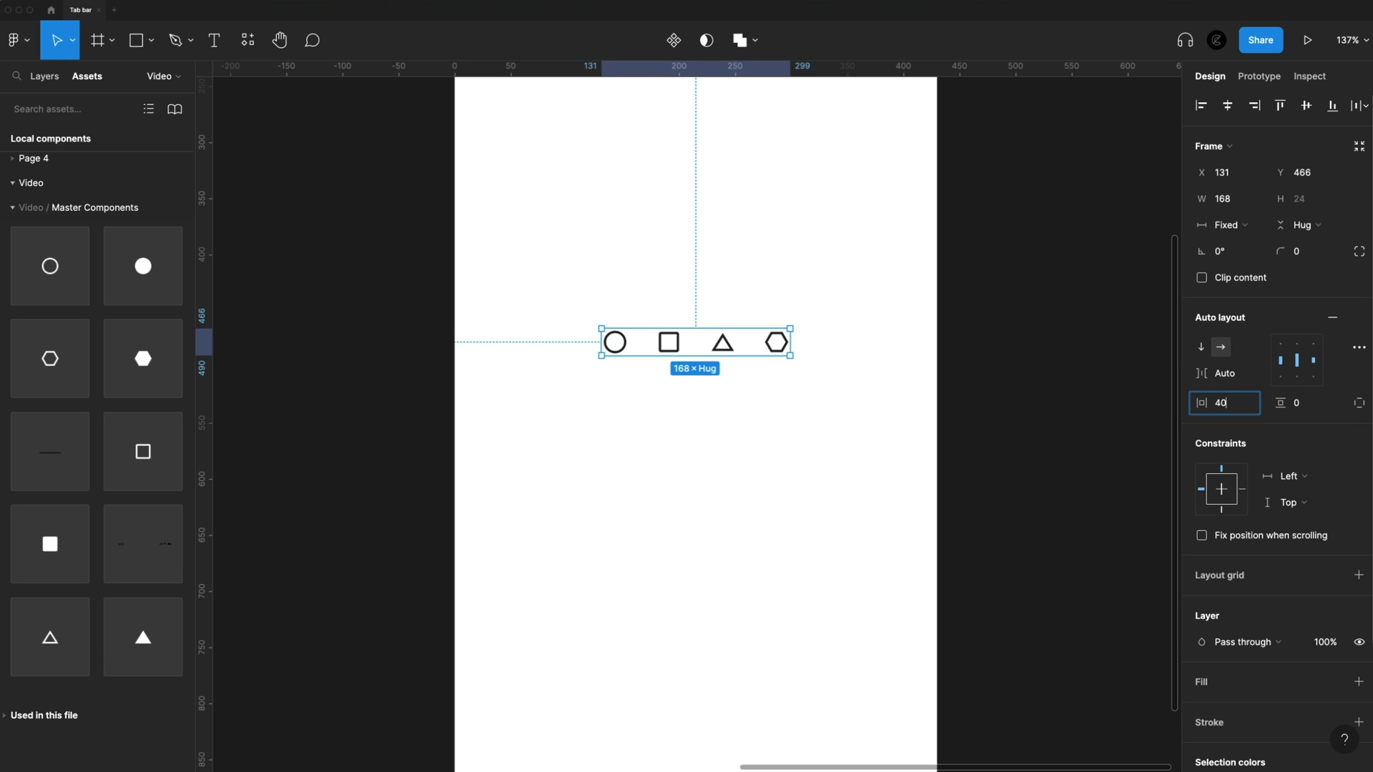
key(Return)
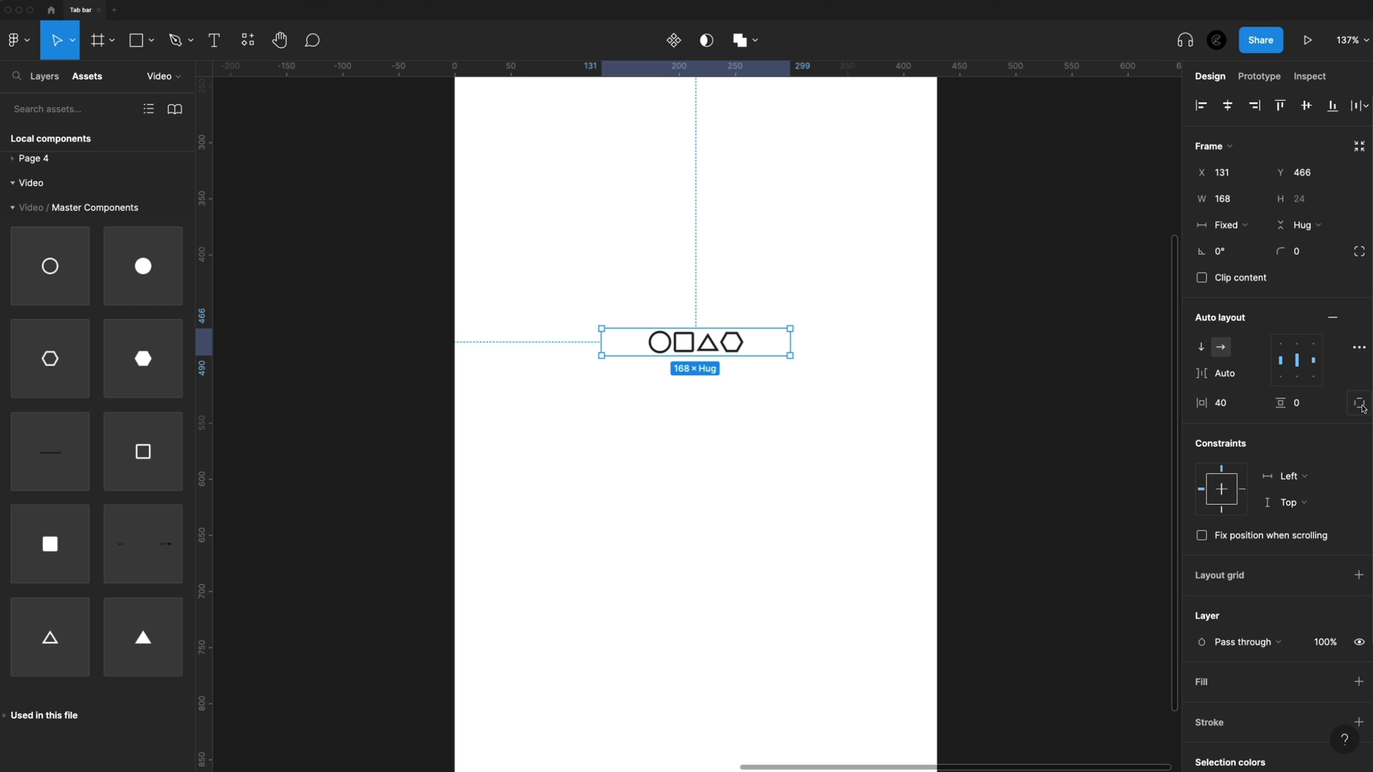
click(1361, 404)
click(1303, 406)
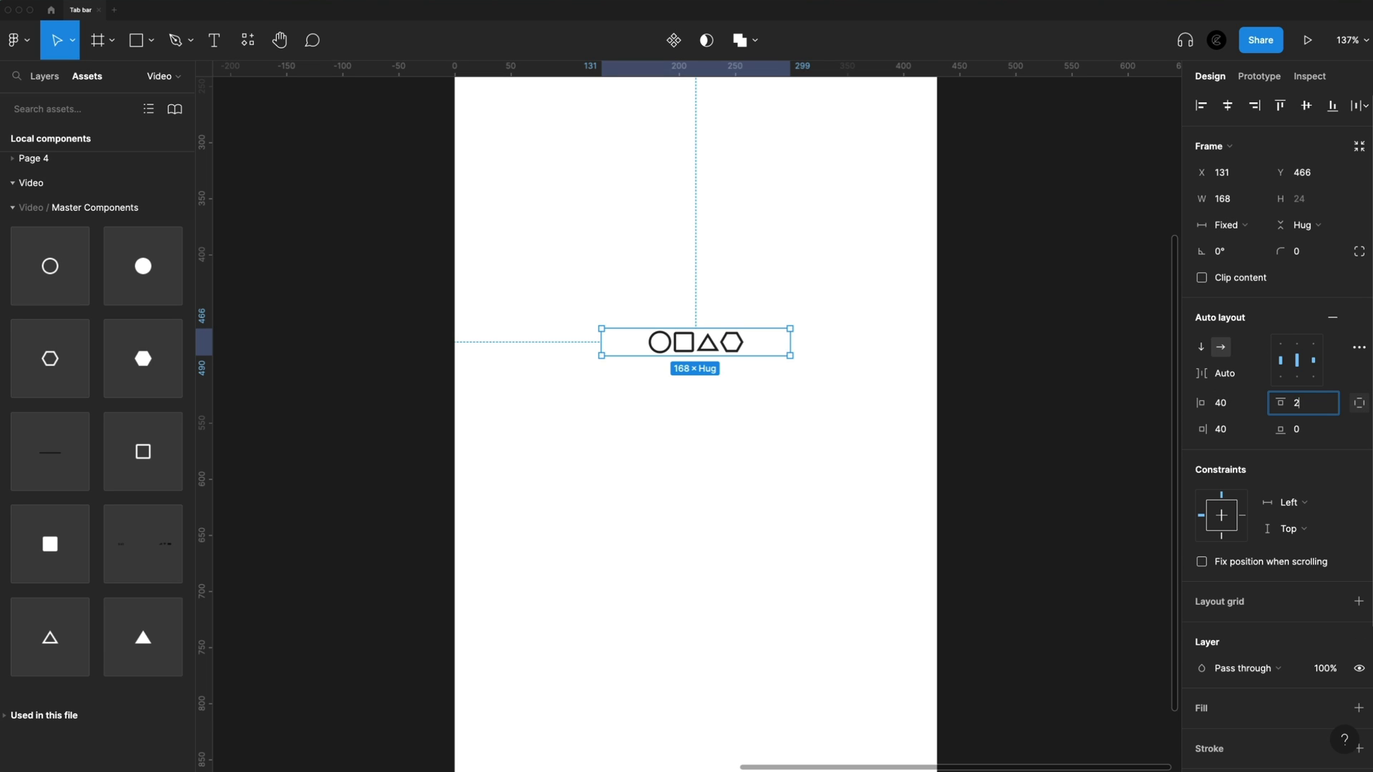
click(1315, 436)
text(48)
key(Return)
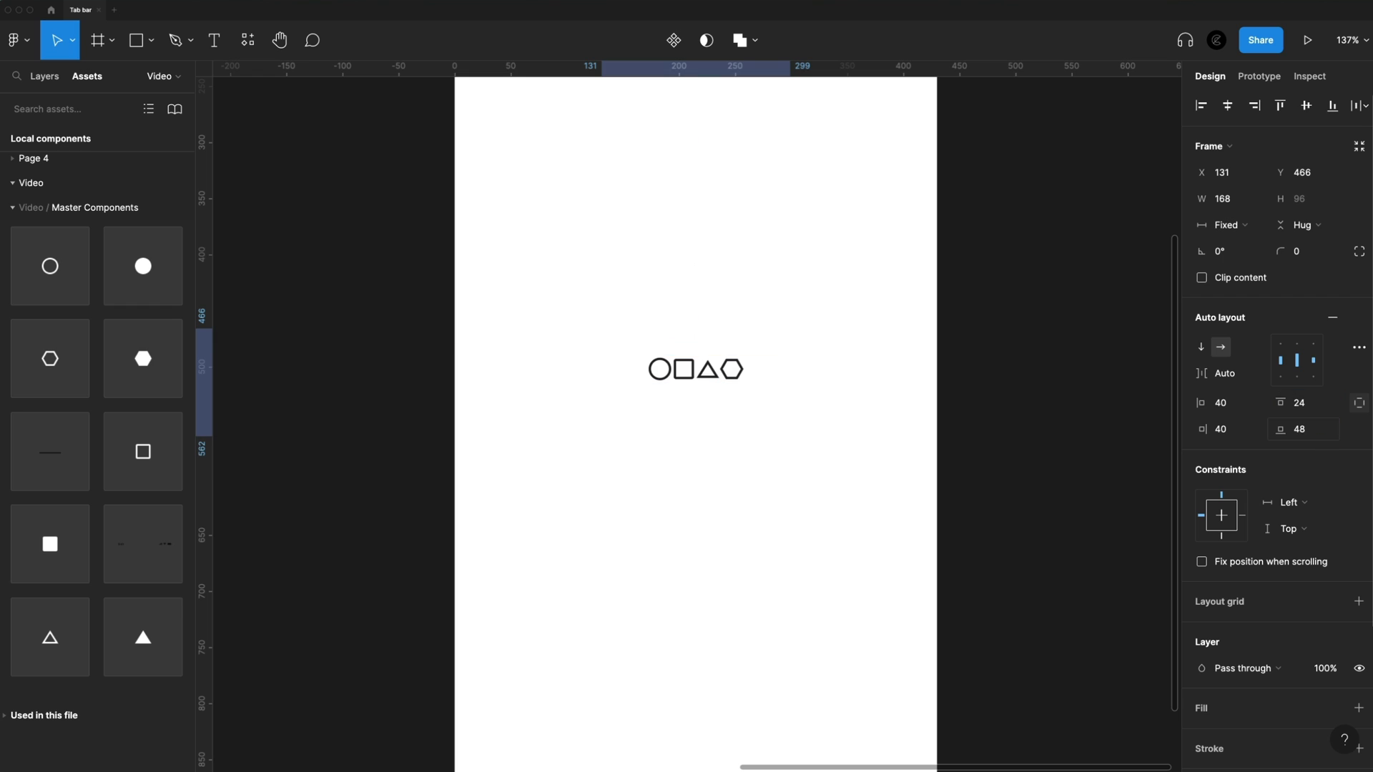
Step: Stretch the tab bar across the frame's full 430 width at X 0
scroll(751, 179, down, 3)
drag(628, 310, 542, 315)
drag(778, 310, 883, 309)
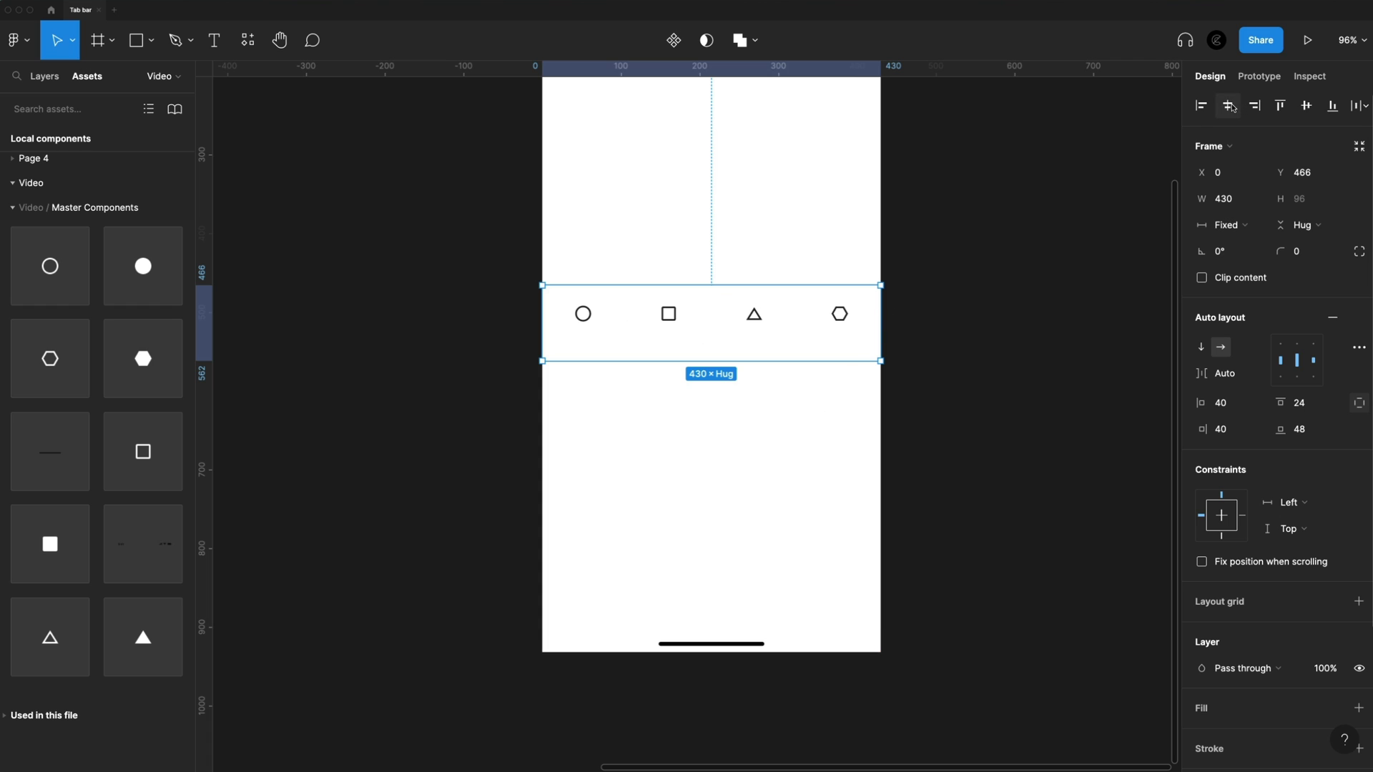
Step: Align the tab bar to the frame bottom and fill the frame with detached Background Gray DCDCDC
click(1333, 106)
key(shift+1)
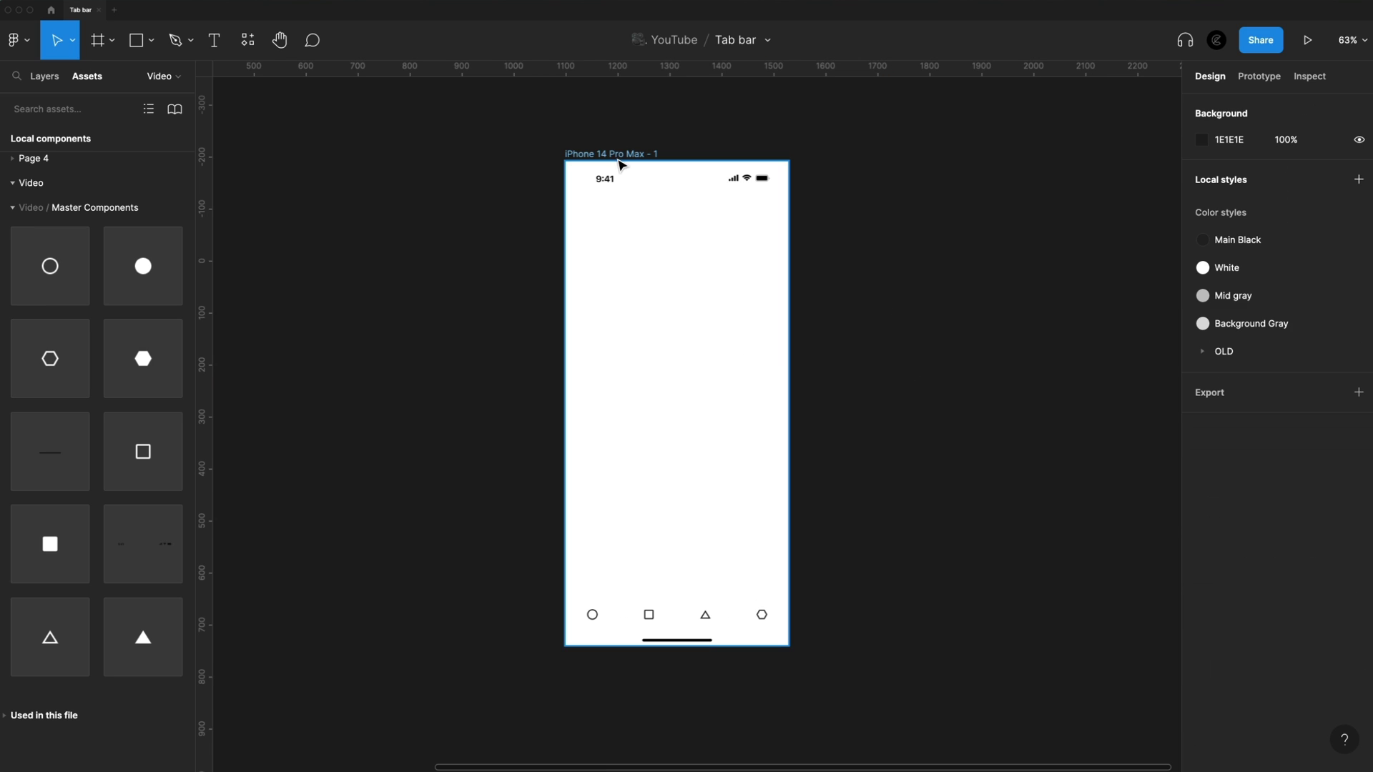
click(622, 155)
click(1333, 438)
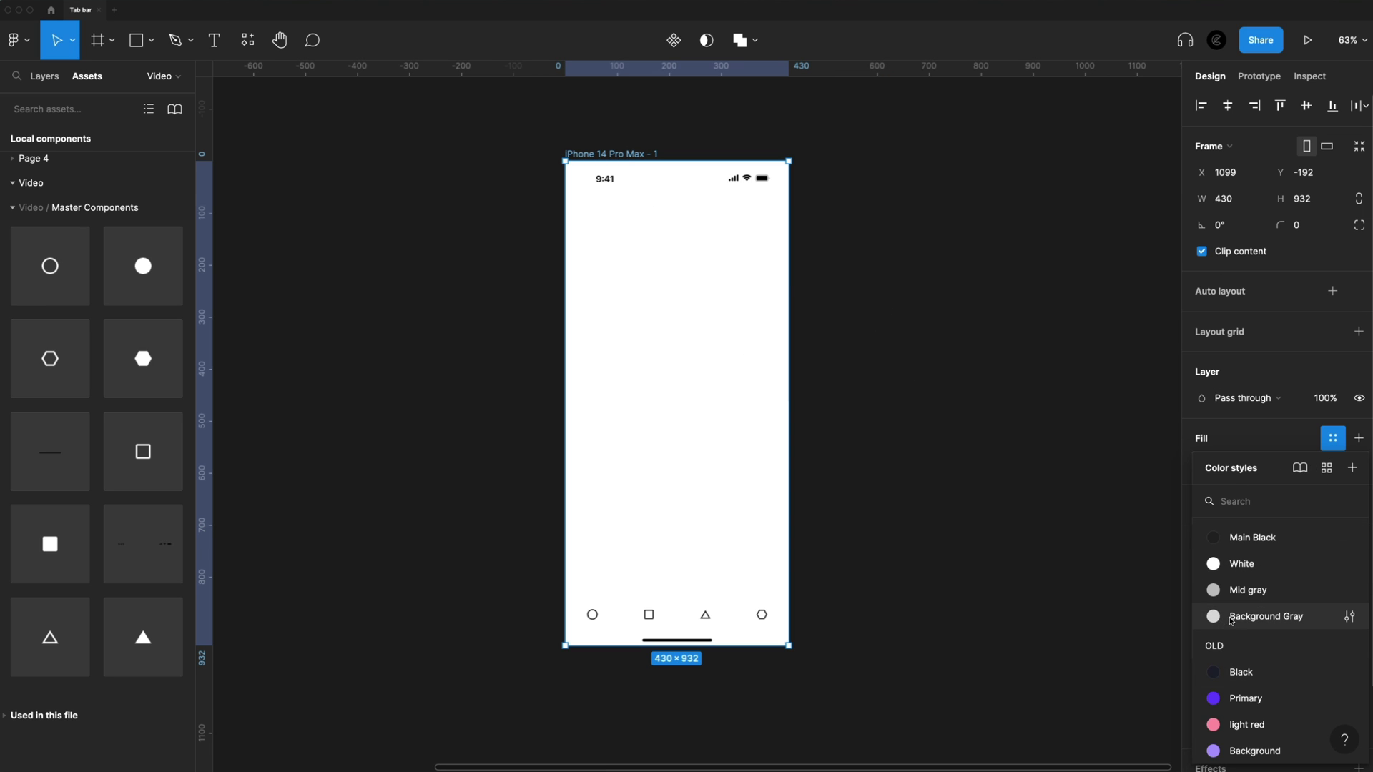
click(1256, 615)
click(1333, 439)
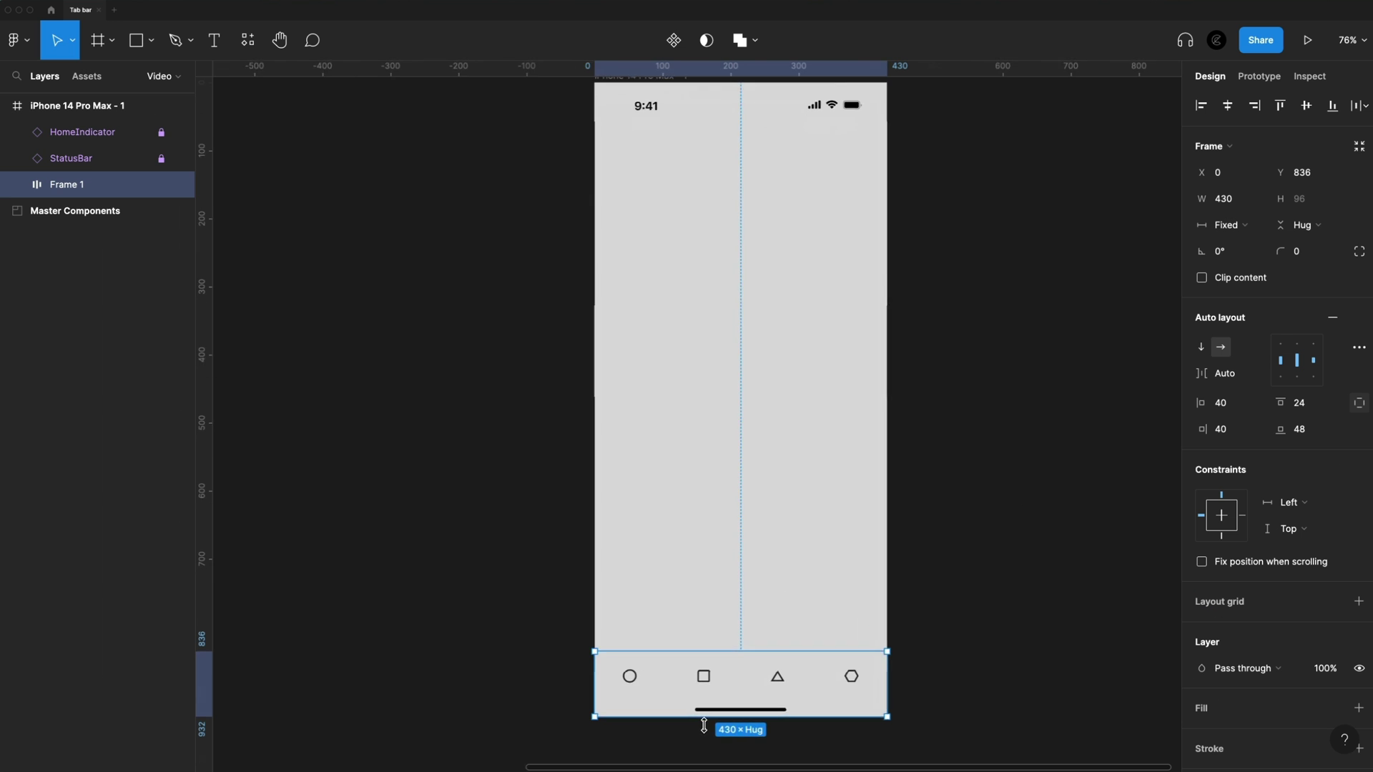
Step: Rename the icon row 'Icon Frame' and wrap it in a new parent frame
scroll(704, 726, up, 5)
scroll(861, 641, down, 2)
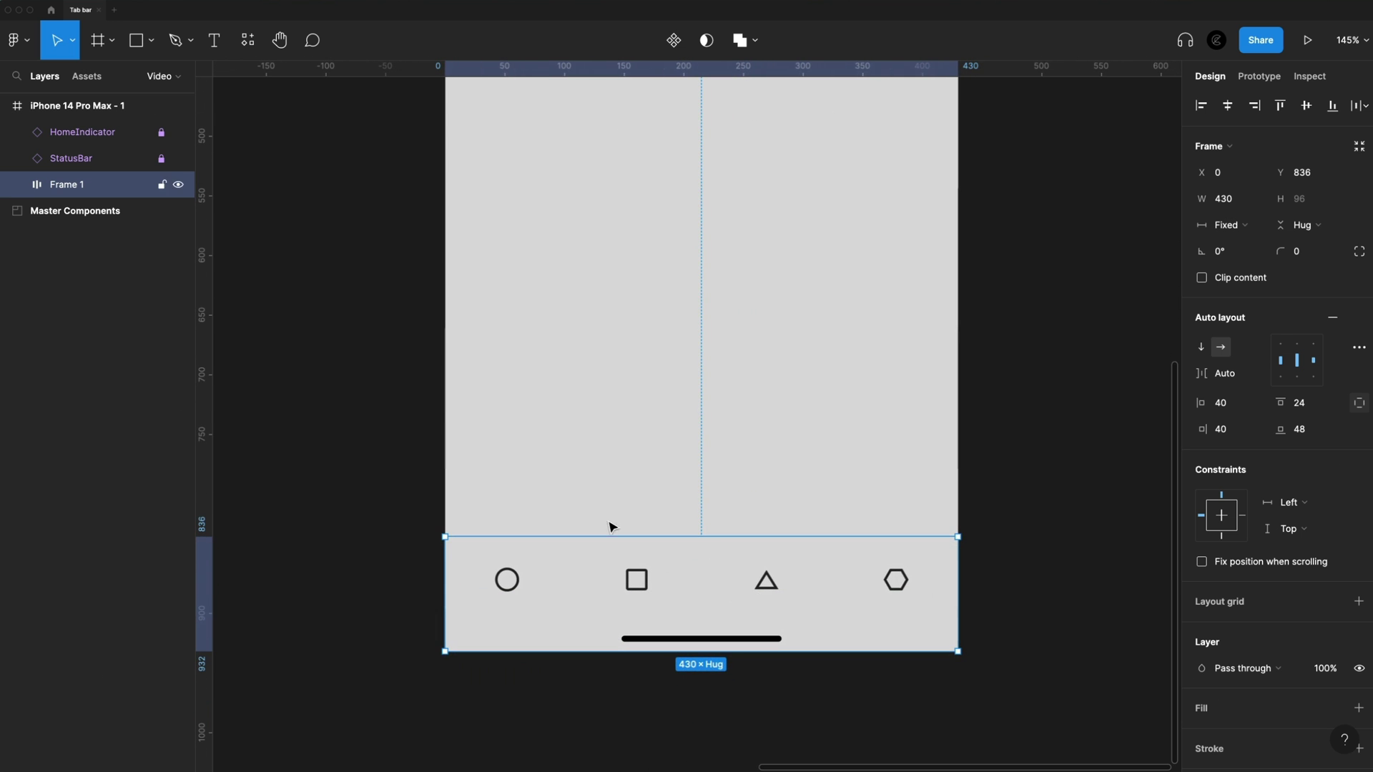
double_click(52, 195)
text(Icon Frame)
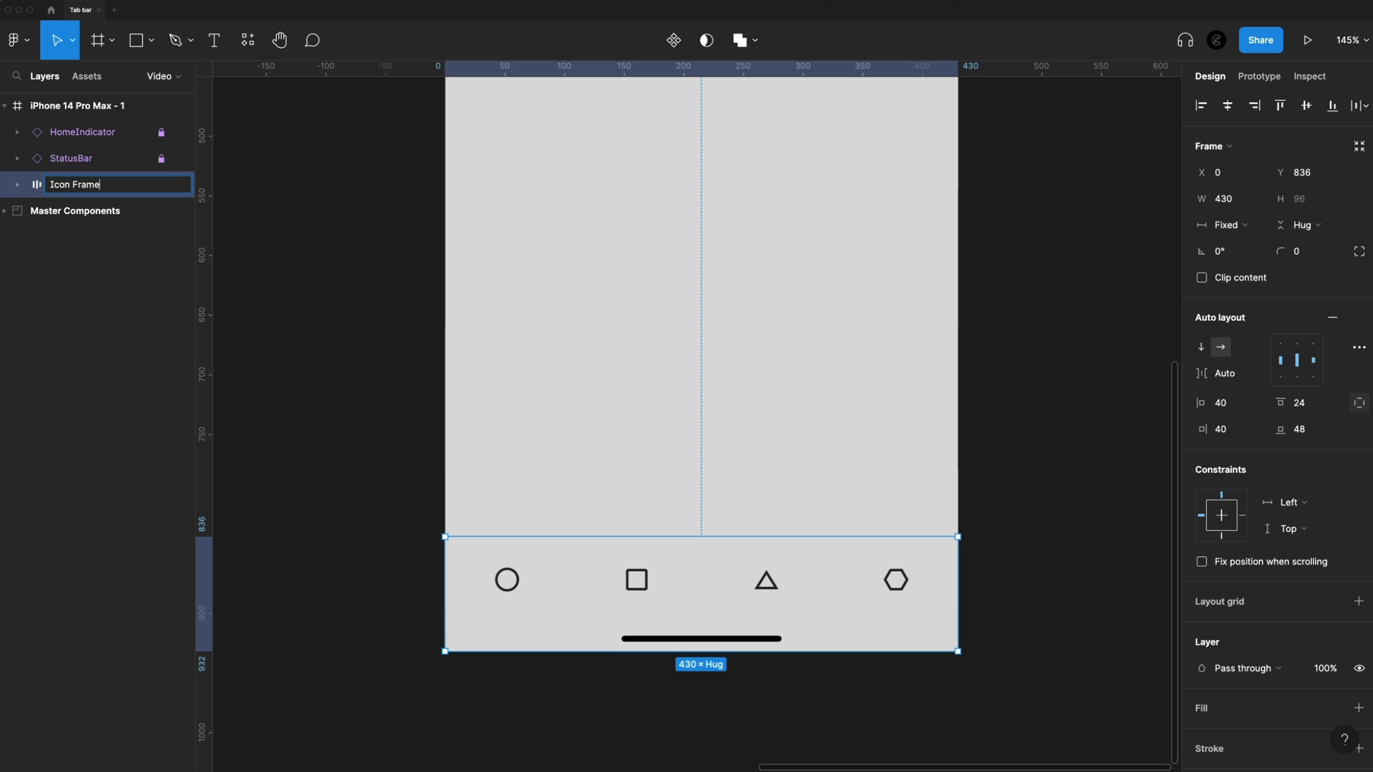
key(Return)
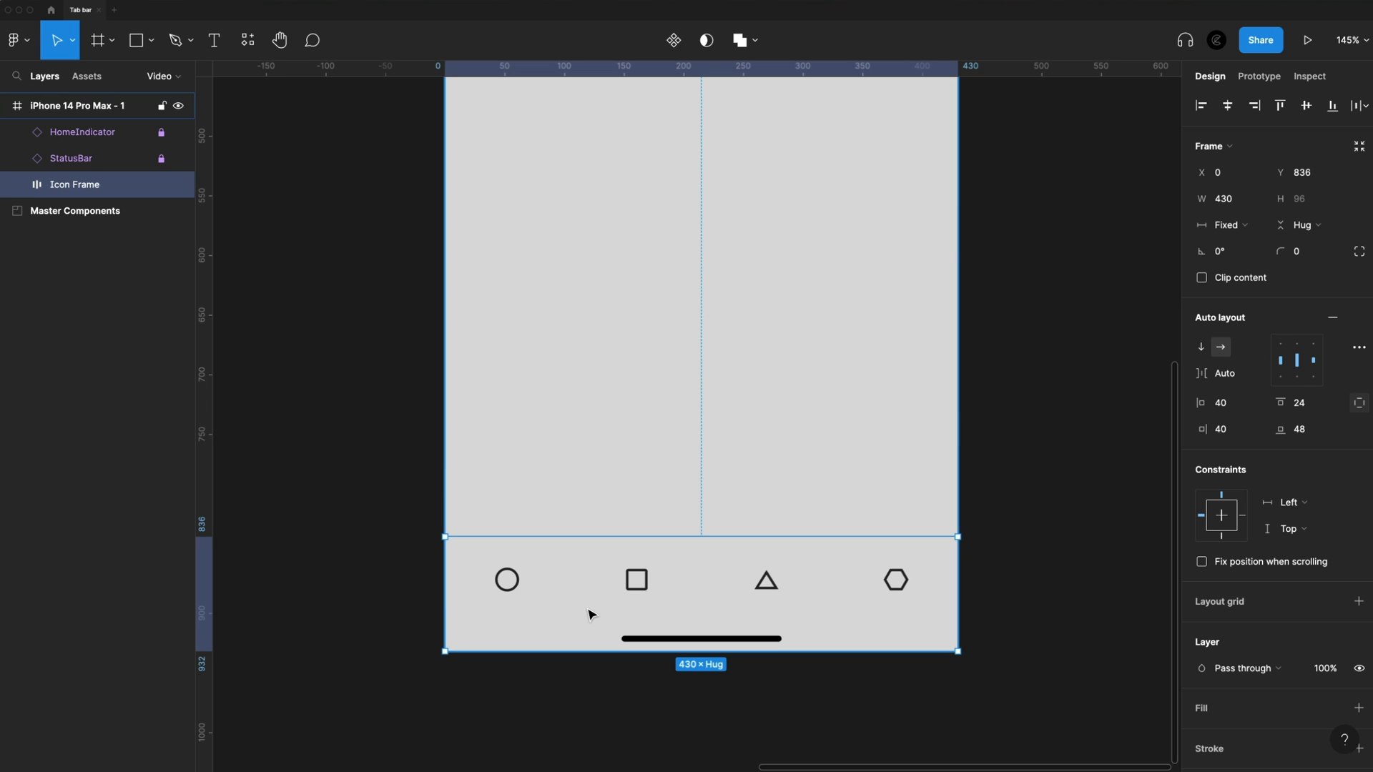
key(alt)
key(super+z)
key(super+z)
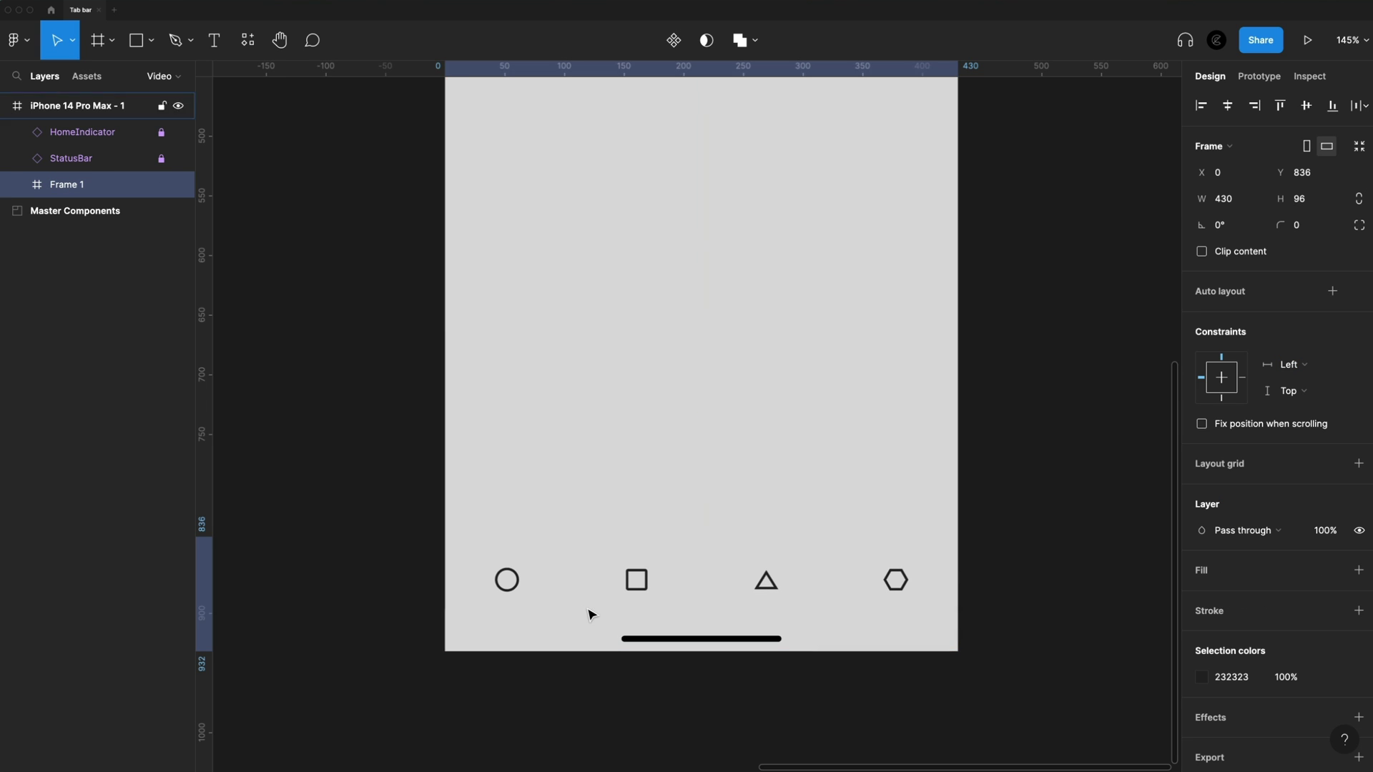
click(17, 185)
click(38, 211)
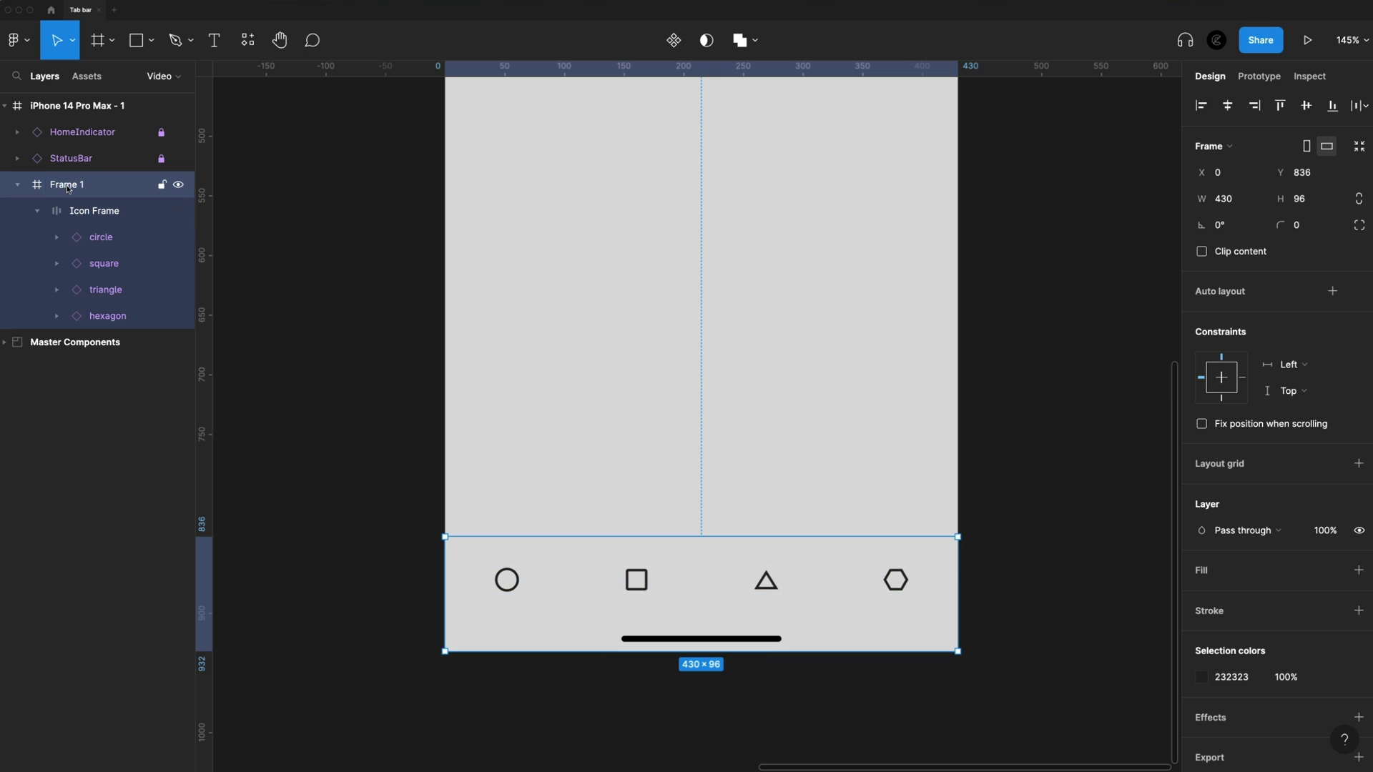
Step: Name the parent frame 'Tab bar menu' and give it a white FFFFFF fill
double_click(66, 186)
text(Tab bar menu)
key(Return)
scroll(769, 481, down, 3)
scroll(769, 482, right, 1)
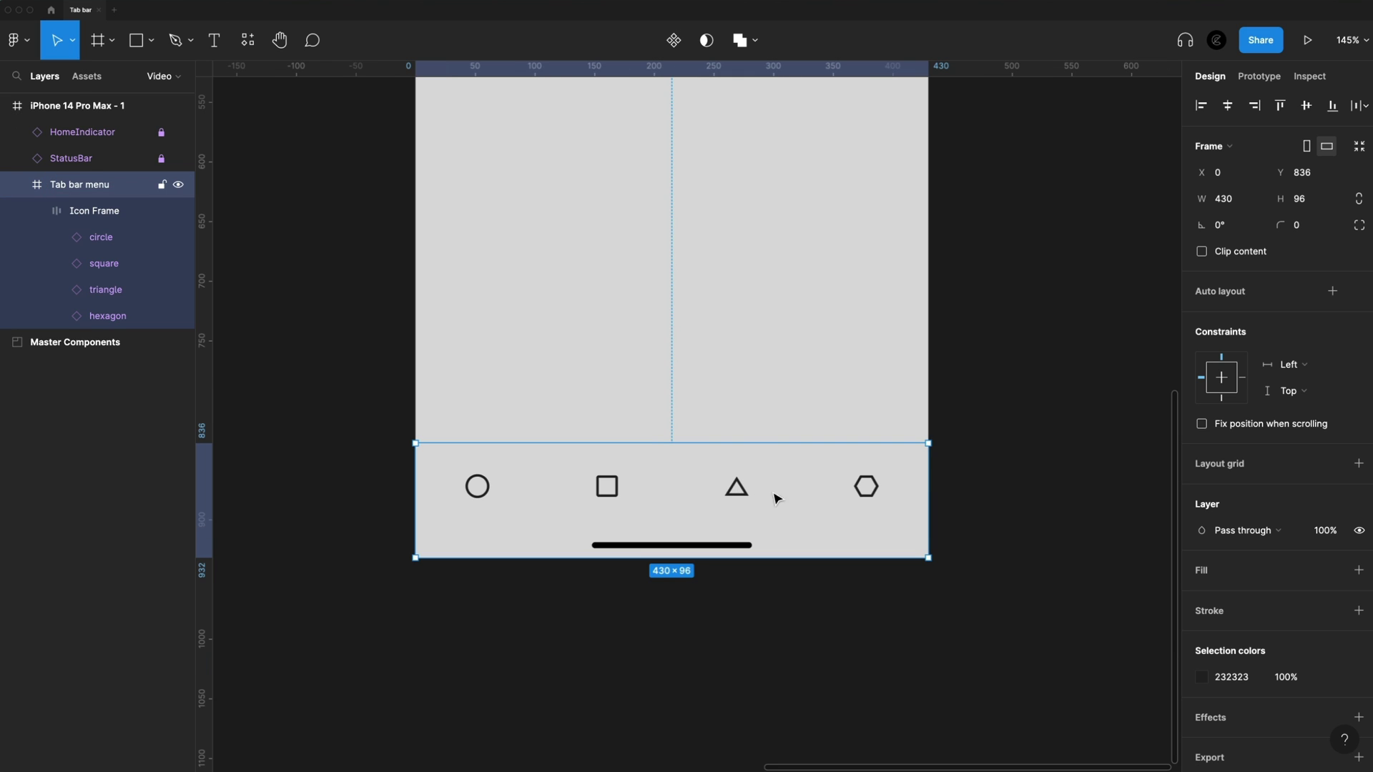
click(1359, 570)
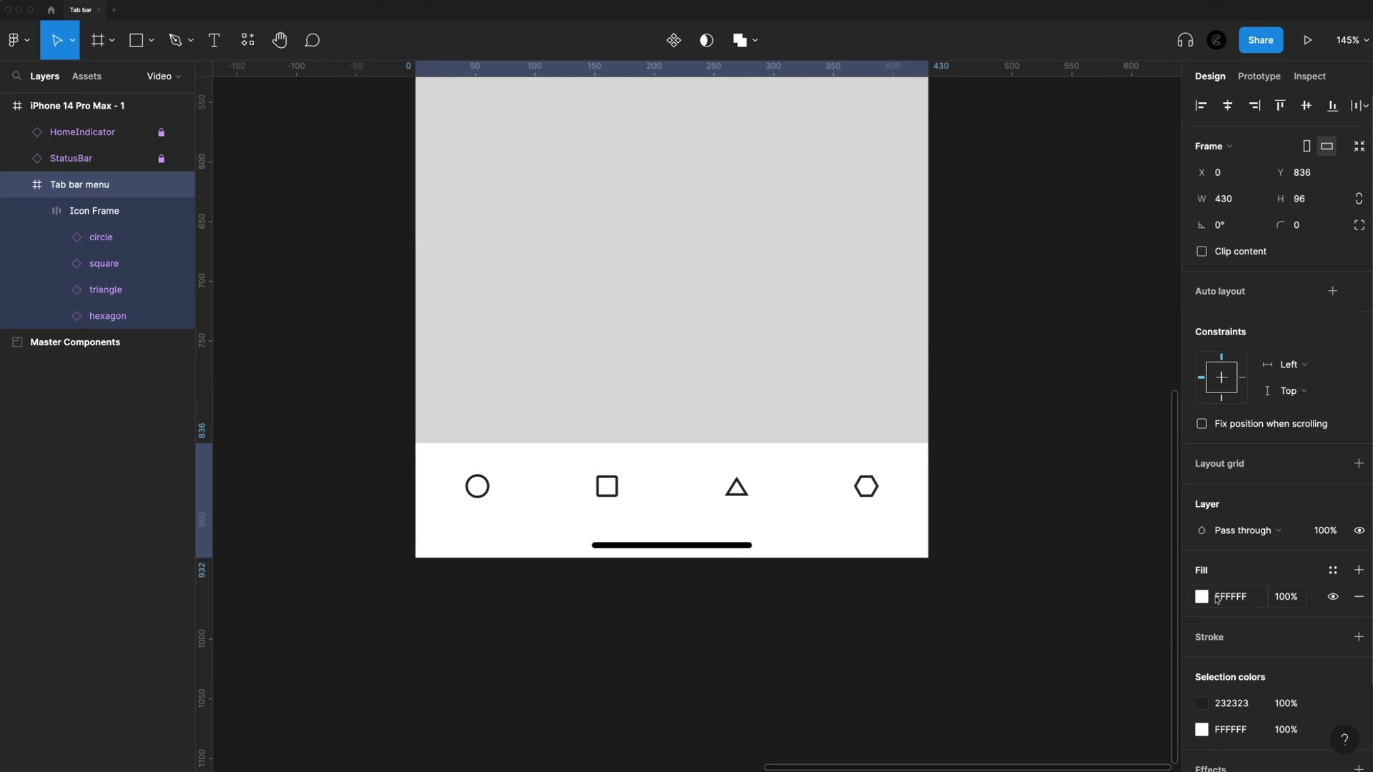
Step: Draw a thin rectangle bar and fill it with detached Main Black 232323
click(756, 738)
scroll(756, 739, up, 3)
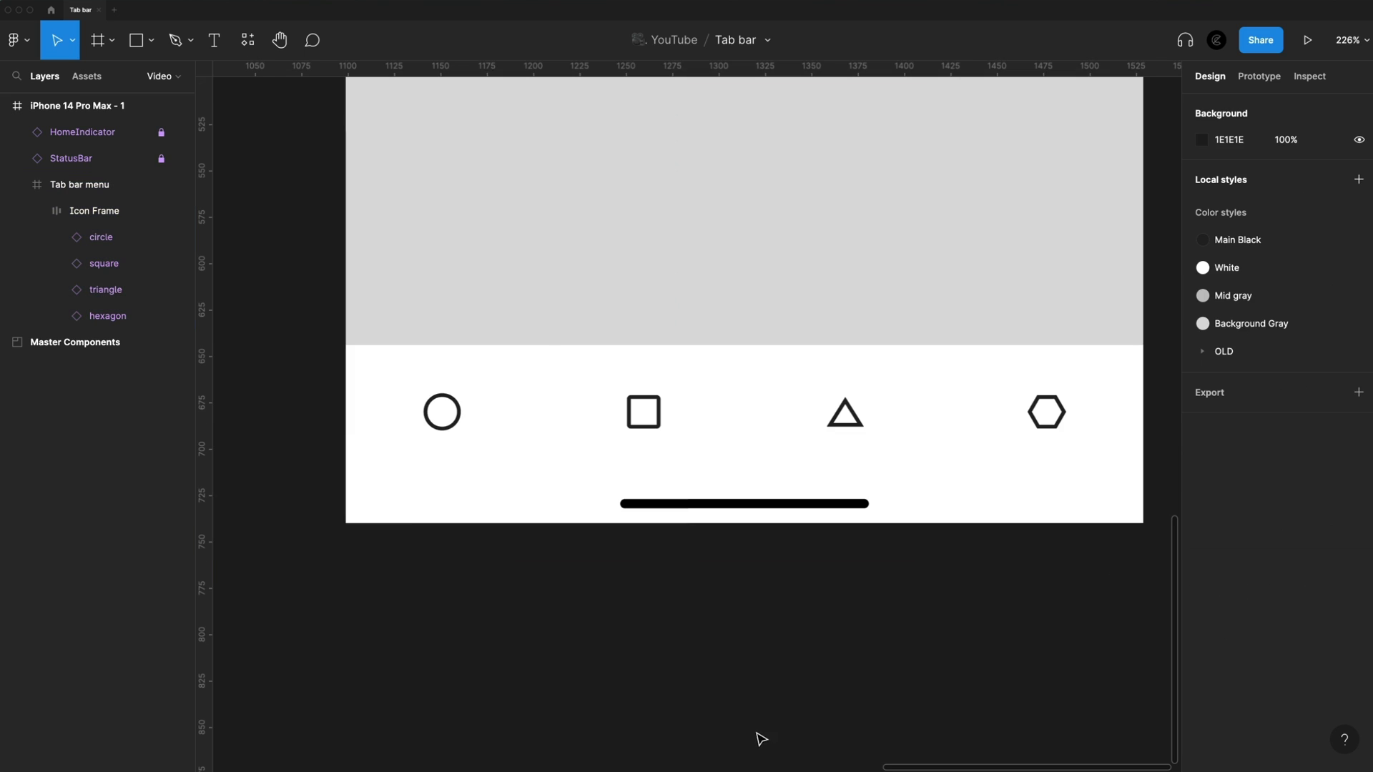
key(r)
drag(416, 262, 555, 273)
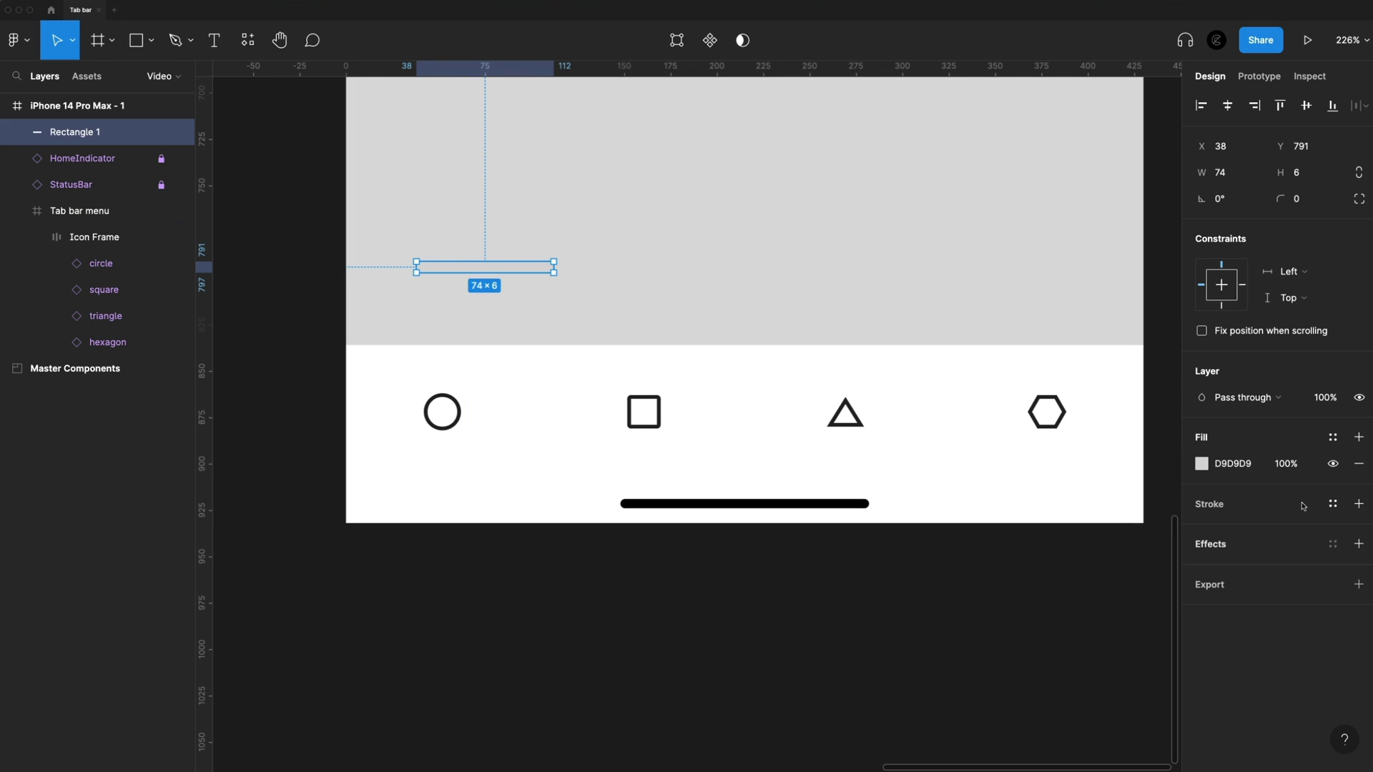
click(1332, 437)
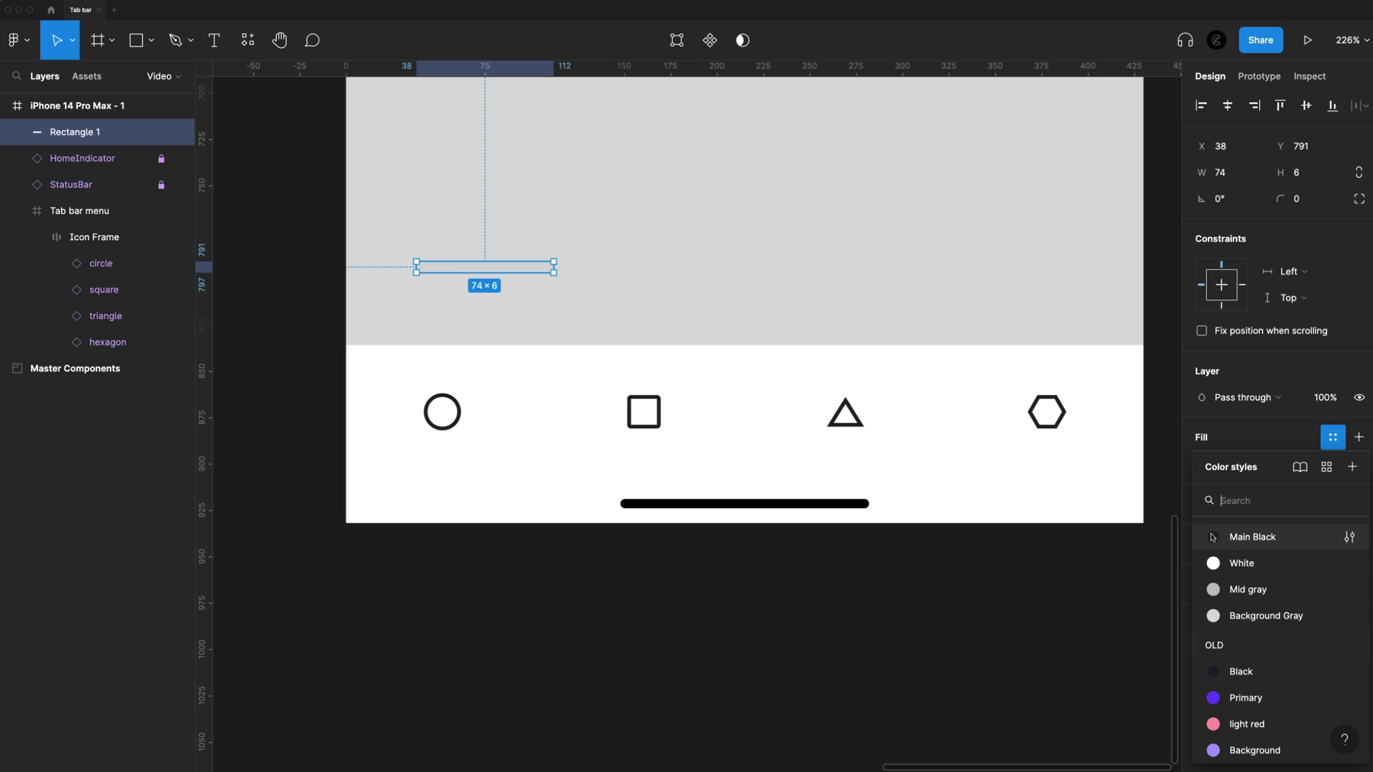
click(1213, 537)
click(1335, 437)
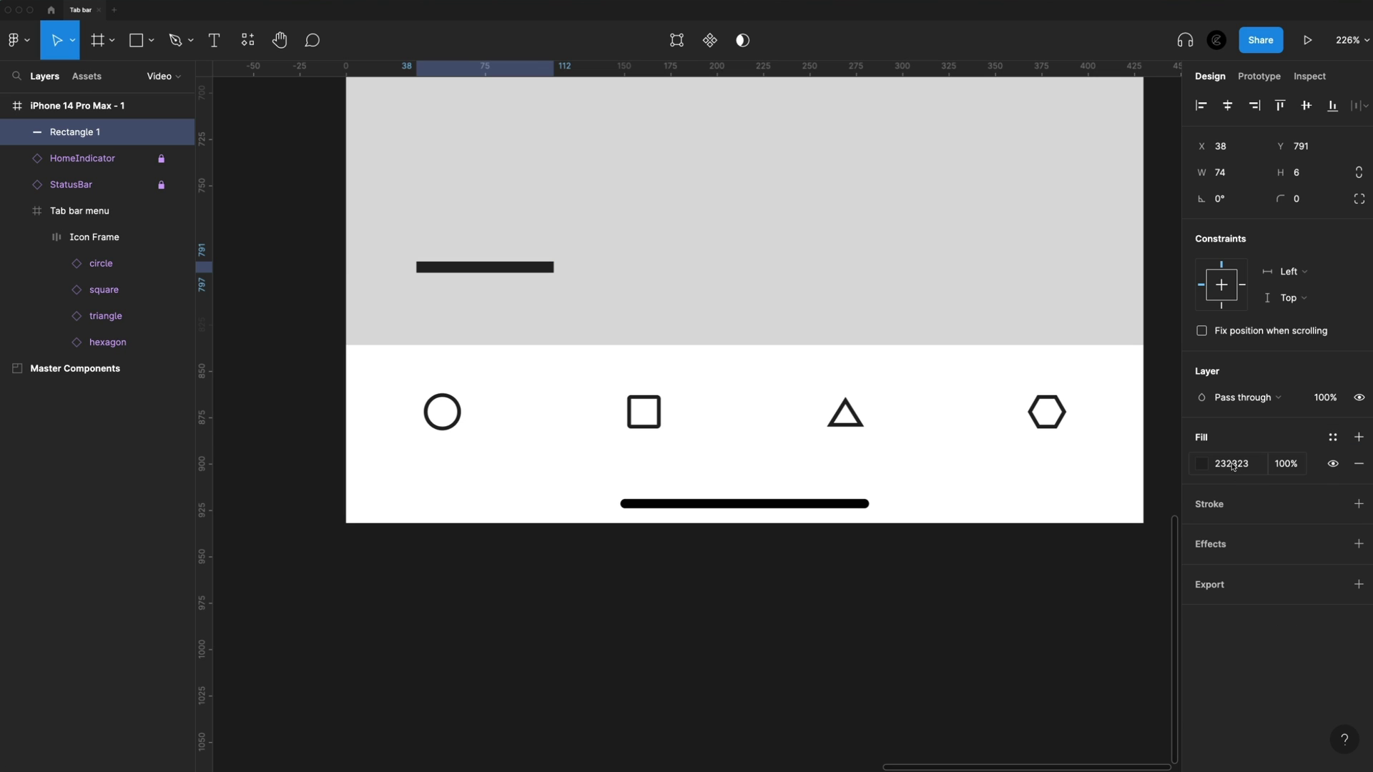
key(Escape)
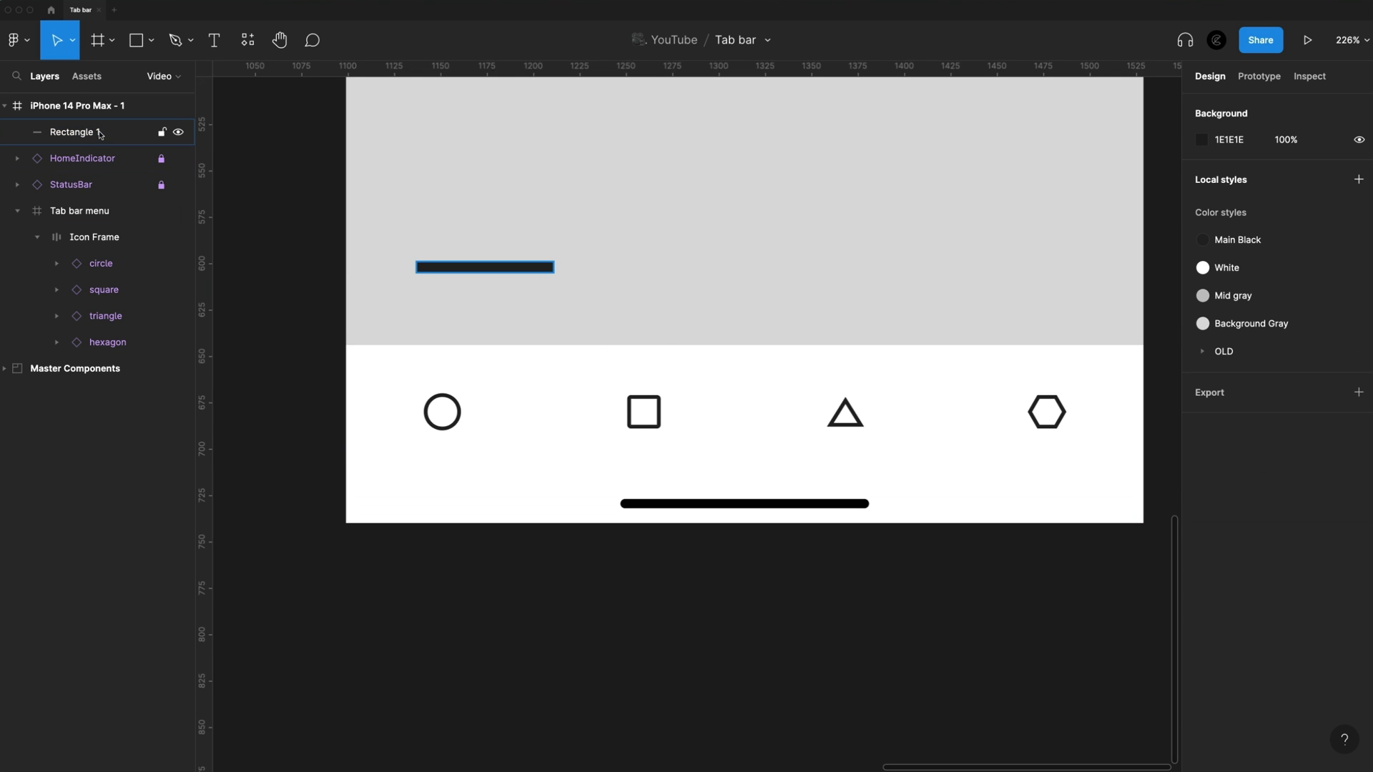
Step: Nest the bar inside Tab bar menu and place it on the tab bar's top-left edge
click(95, 132)
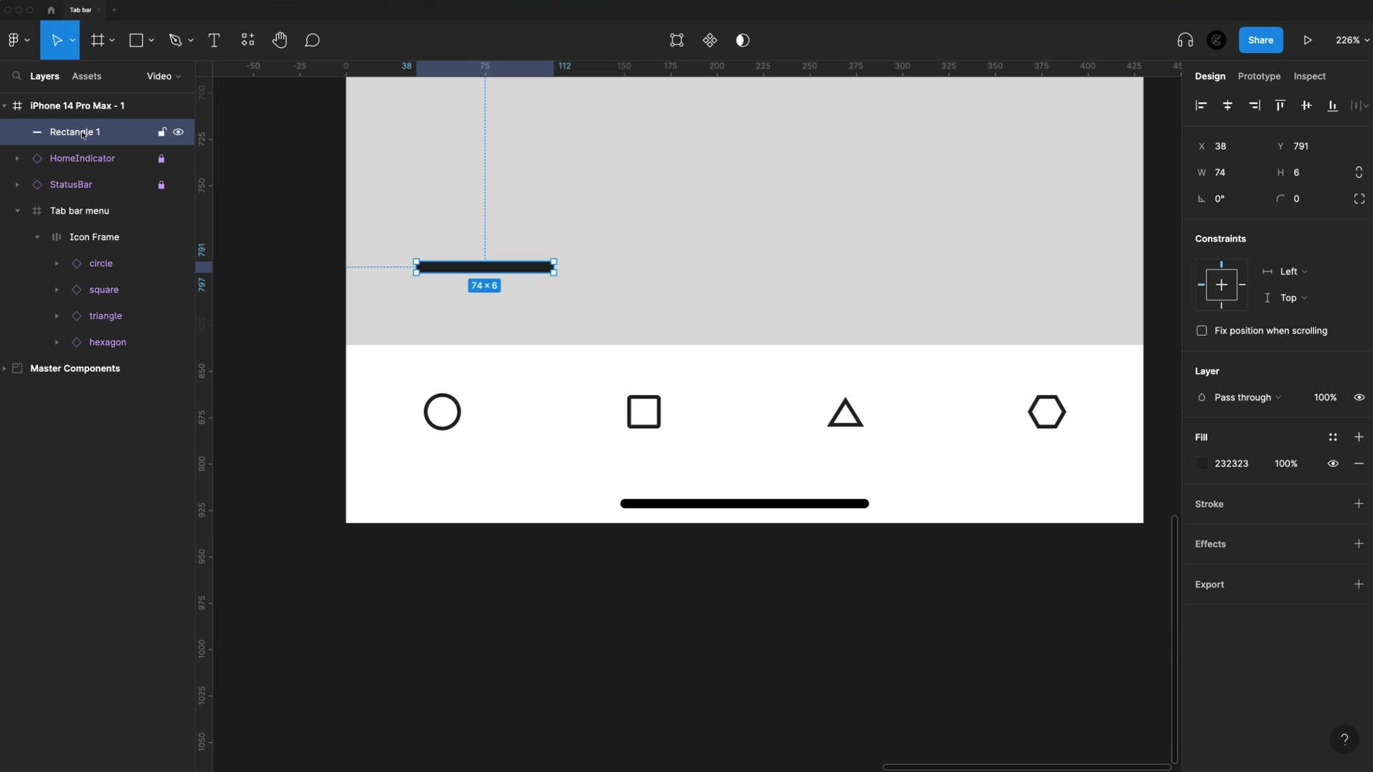
drag(83, 135, 80, 212)
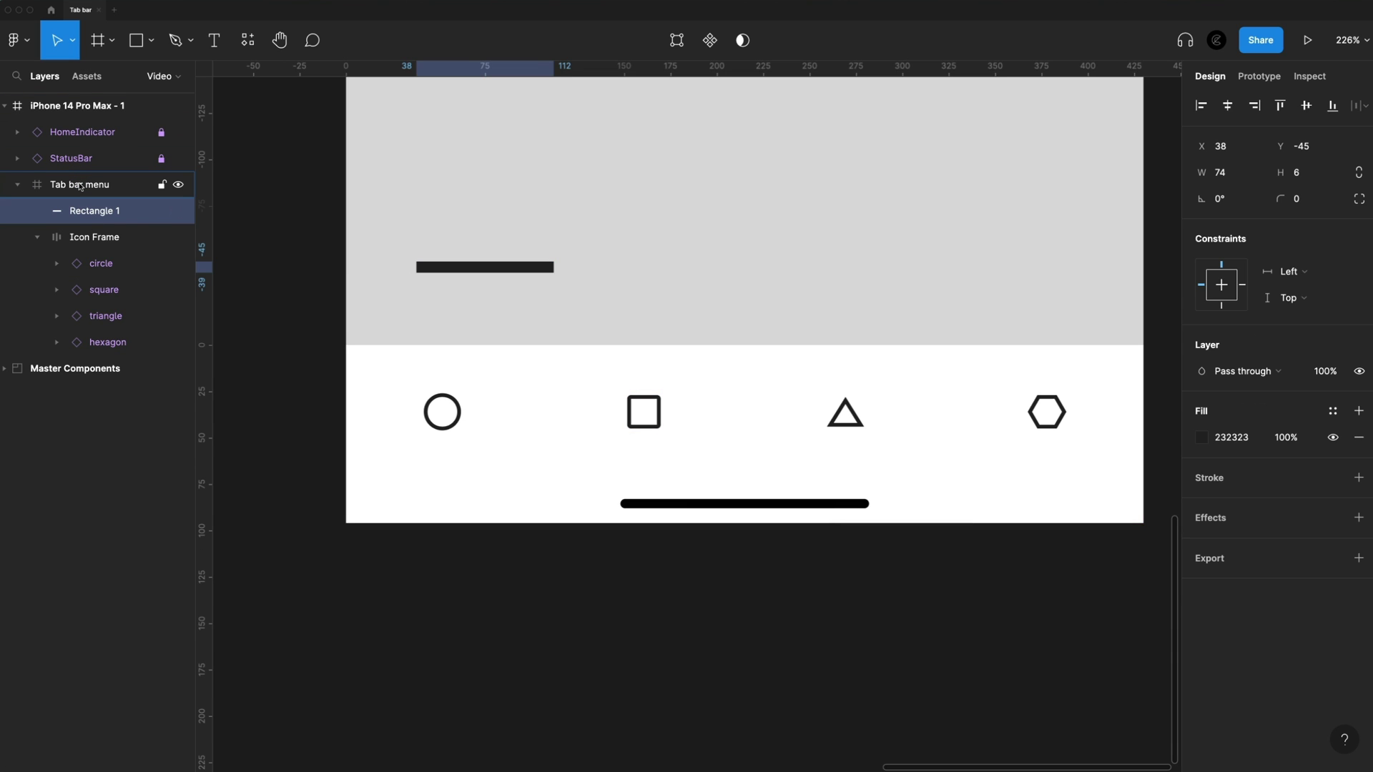
click(80, 186)
click(94, 243)
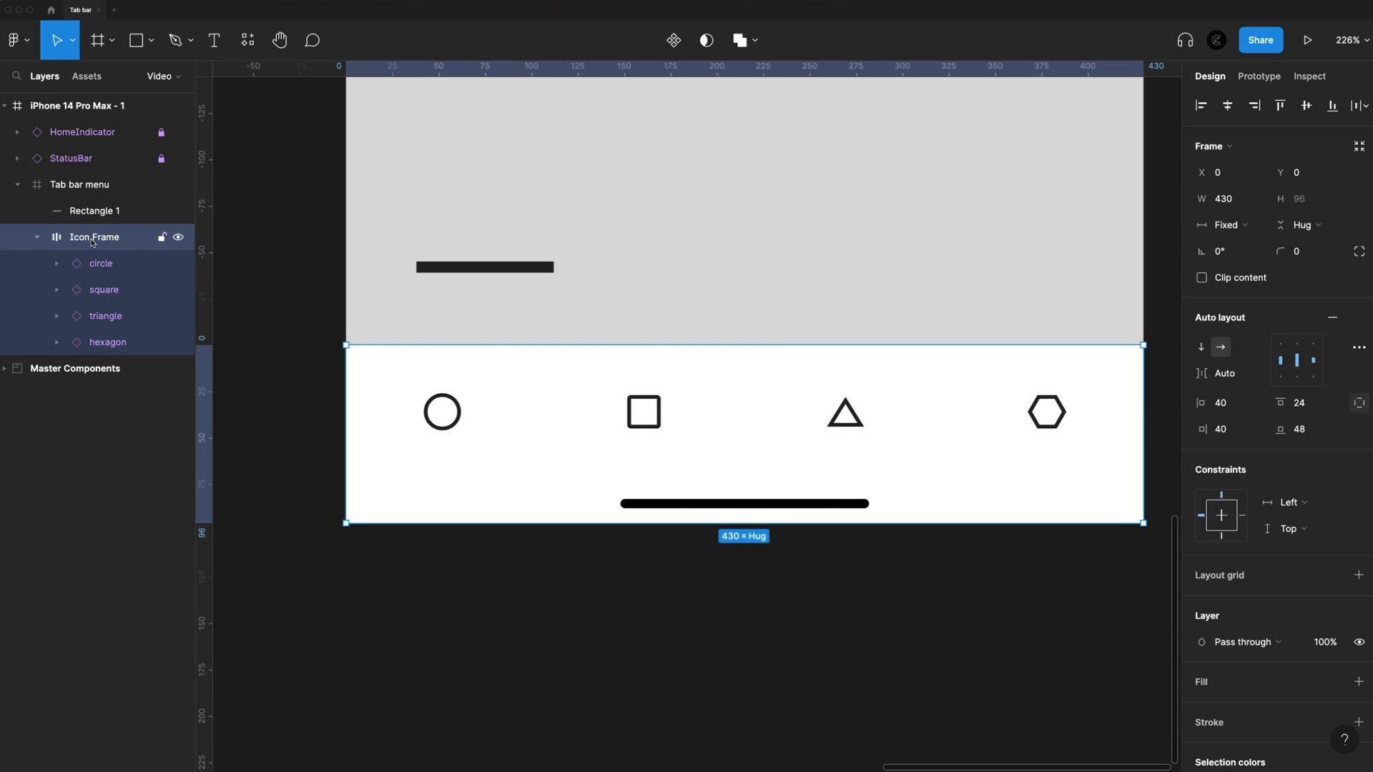
drag(450, 265, 385, 335)
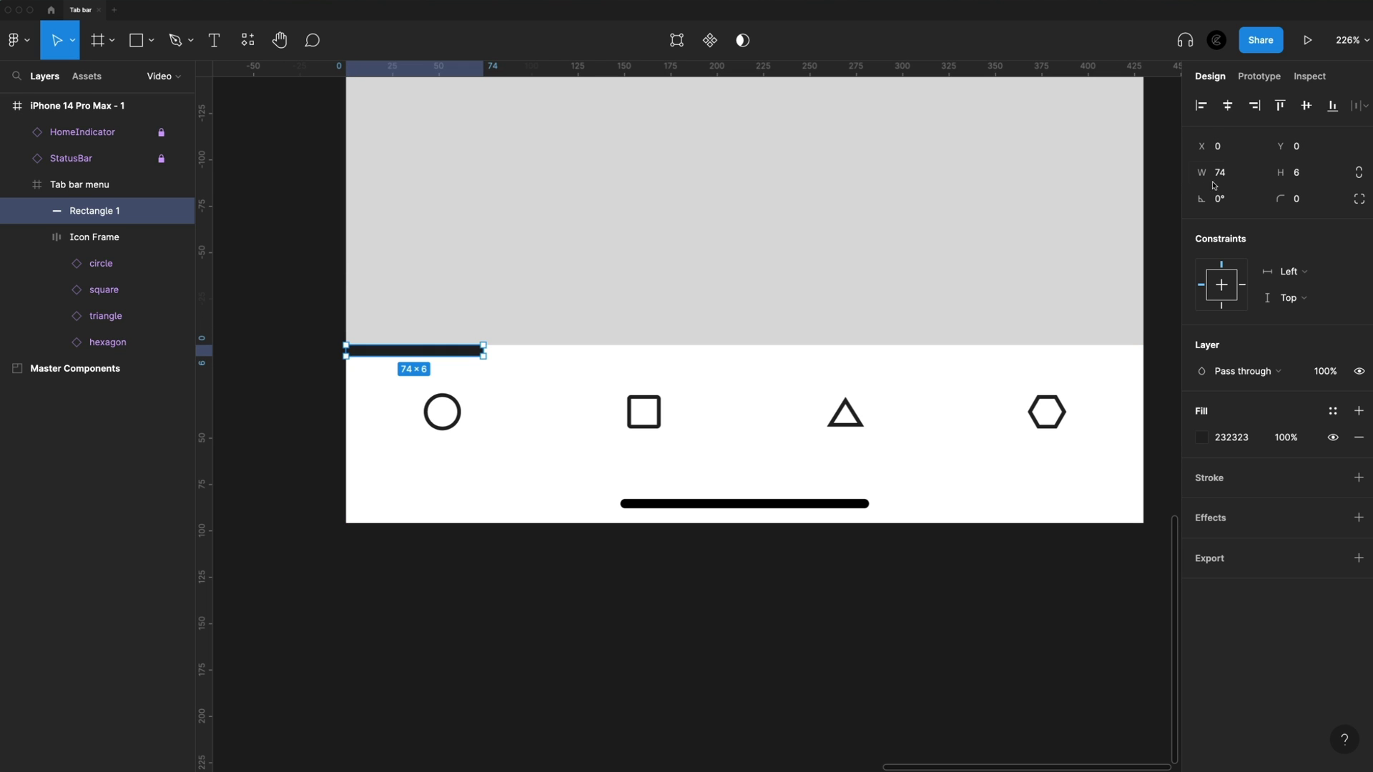
Step: Resize the indicator bar to 108 wide and 4 high
click(1240, 175)
text(108)
key(Return)
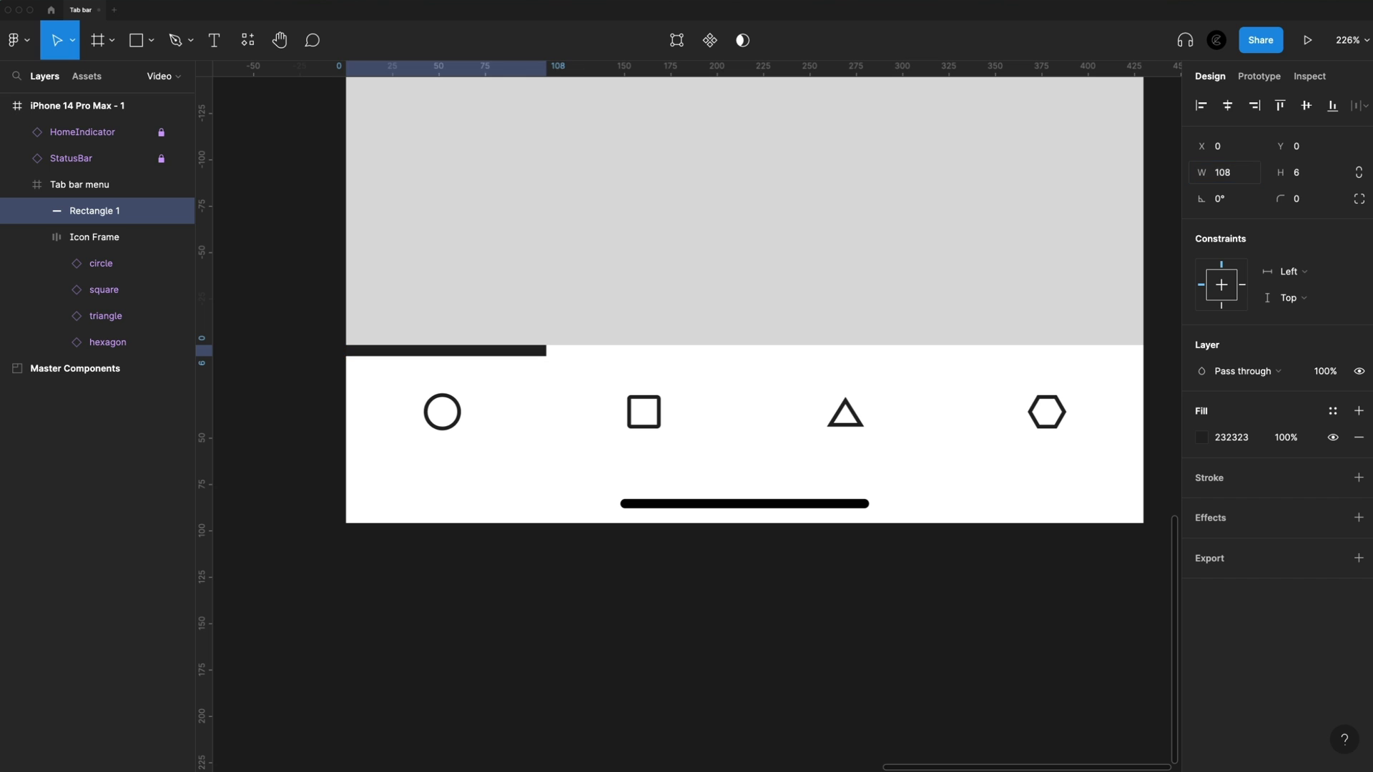
scroll(545, 315, up, 5)
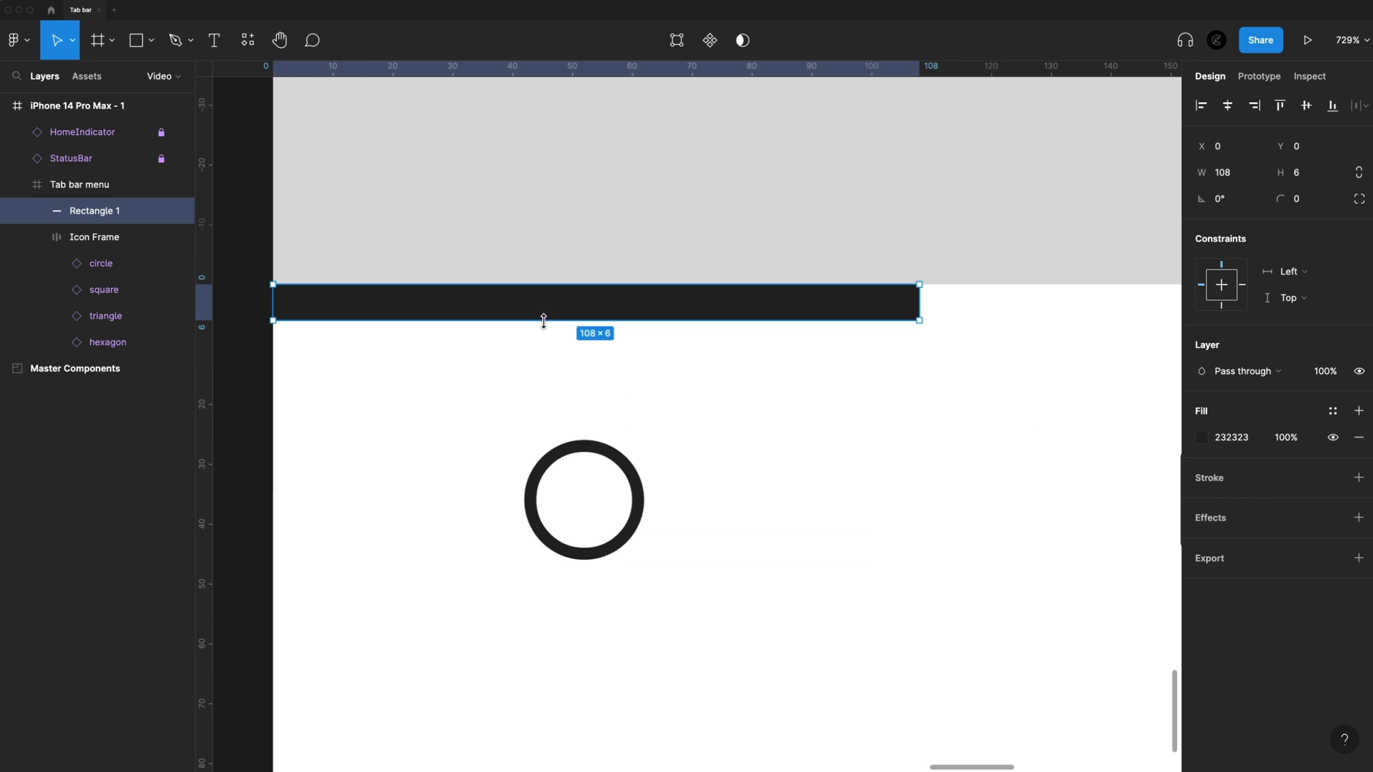
drag(545, 319, 543, 312)
scroll(544, 315, down, 5)
Step: Swap the tab bar's circle icon for the circle-filled component
click(412, 429)
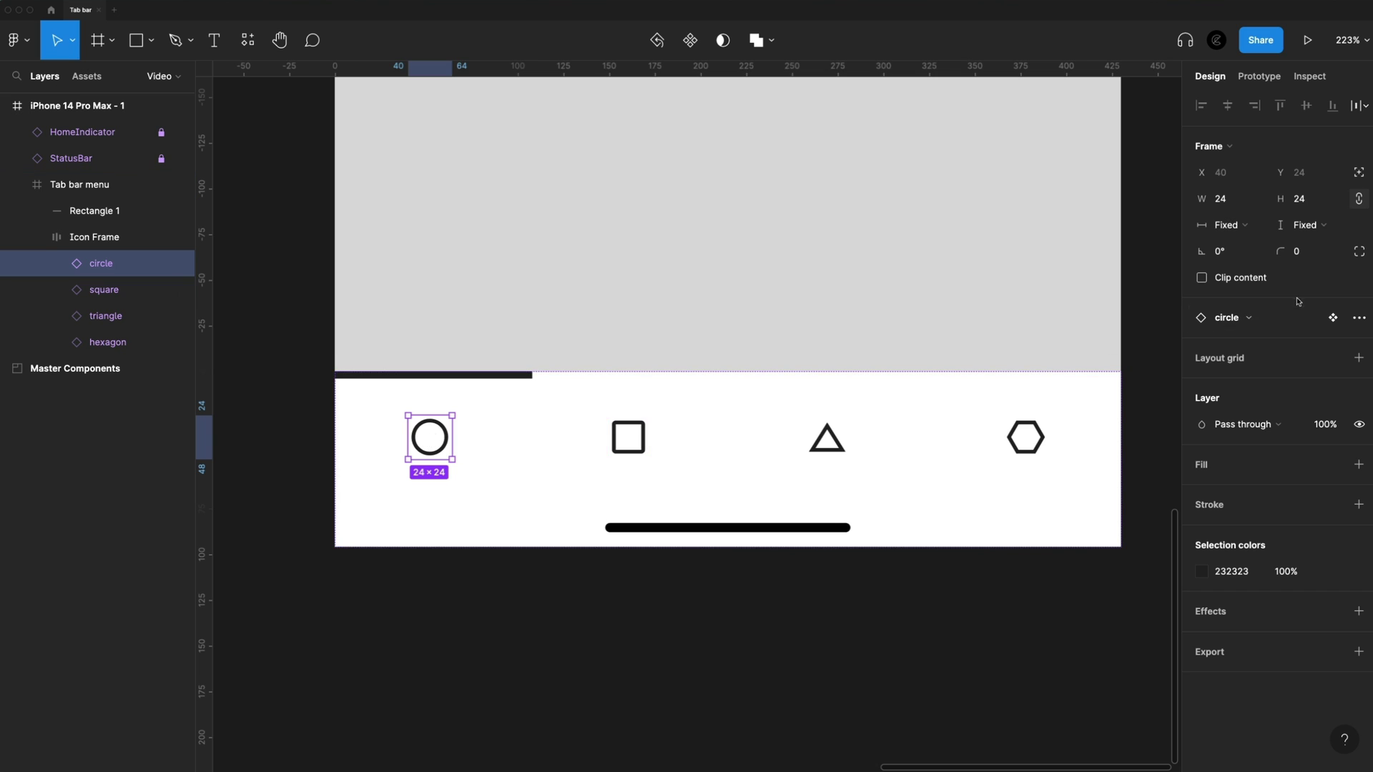
click(1287, 317)
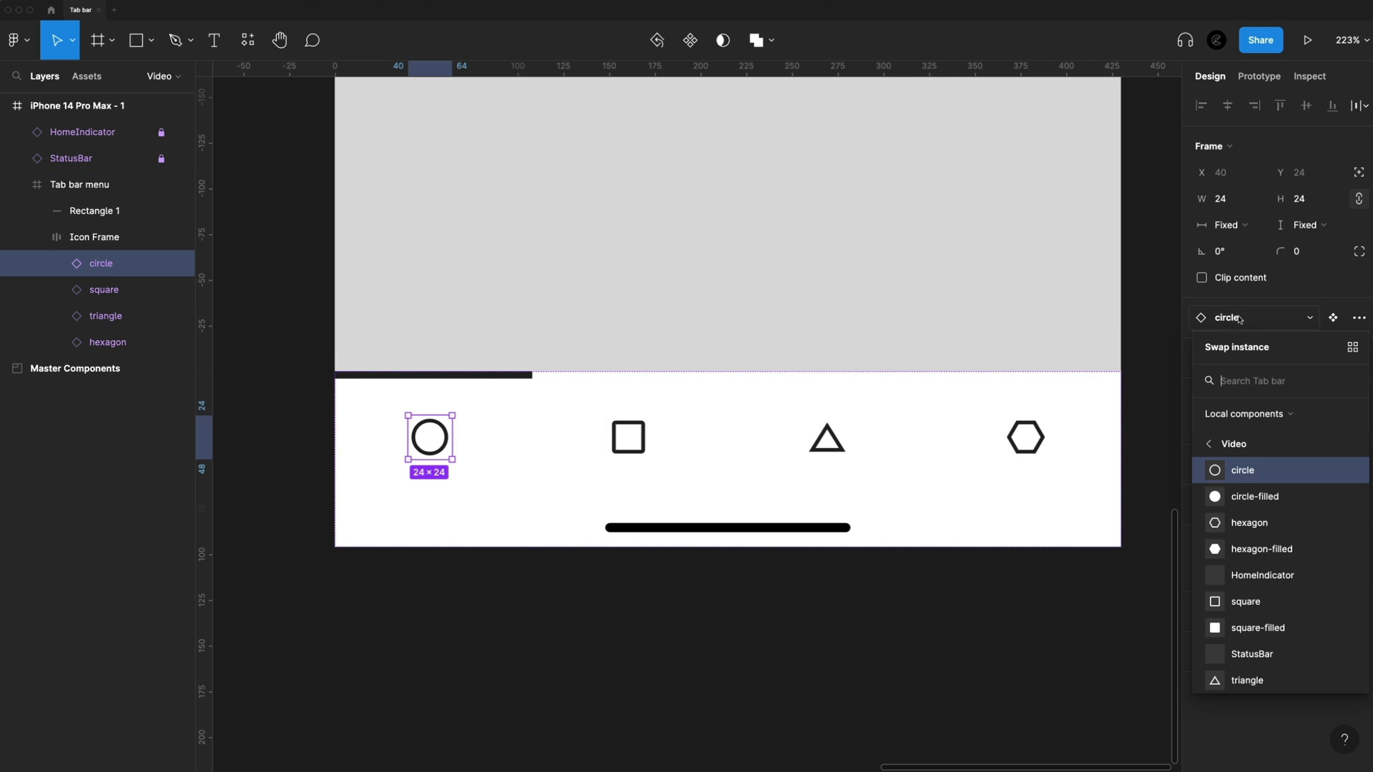
click(1273, 503)
click(637, 311)
scroll(636, 312, down, 5)
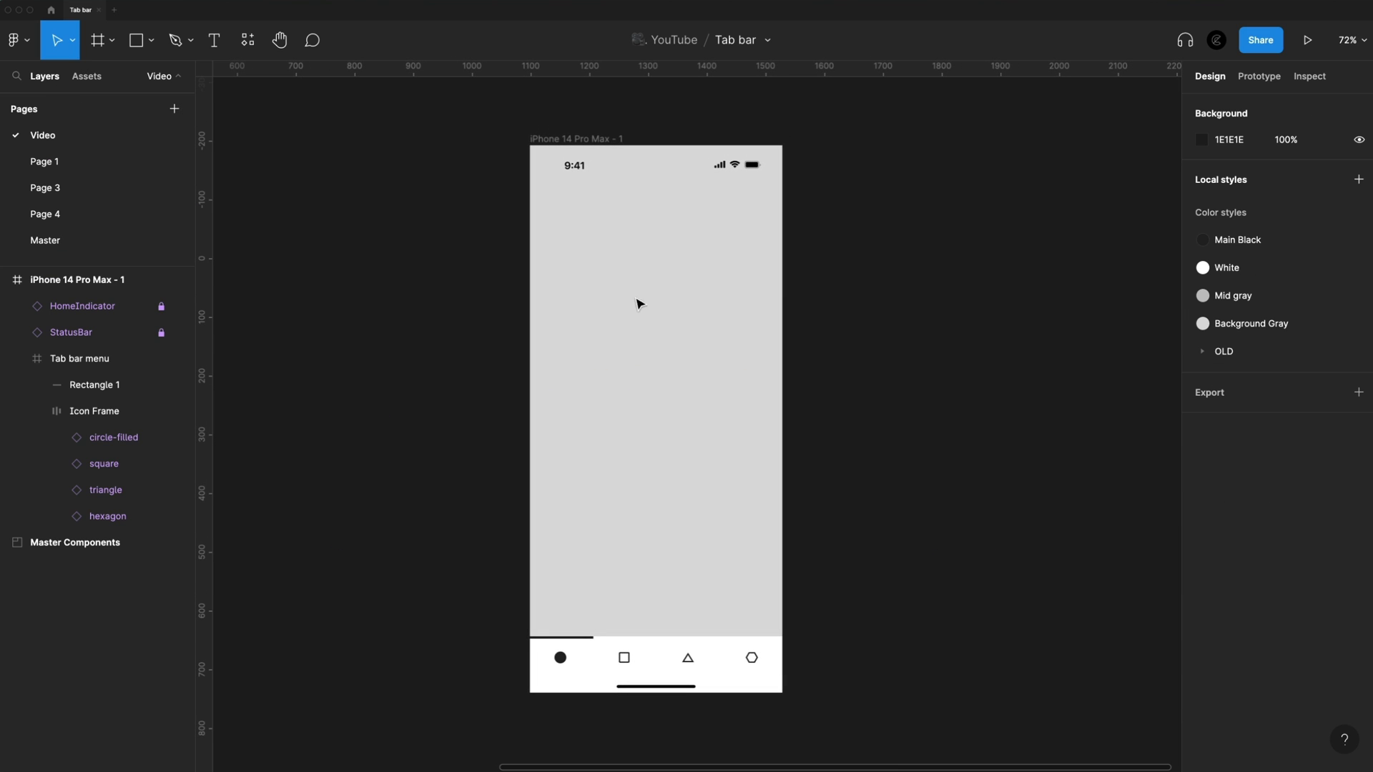
Step: Add an 'asdf' text layer in the phone frame set in Switzer Black 56
key(t)
click(644, 304)
text(asdf)
click(1241, 466)
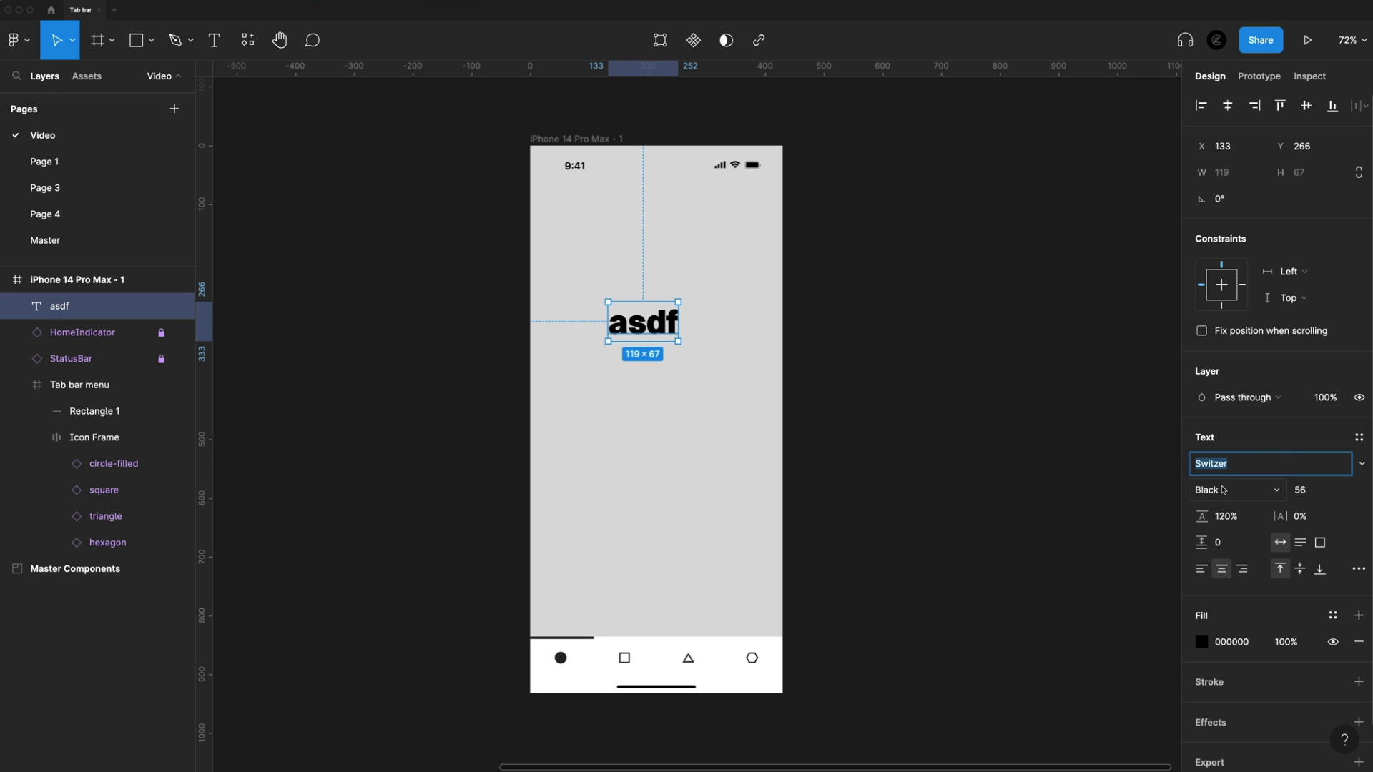
click(1224, 490)
click(1237, 495)
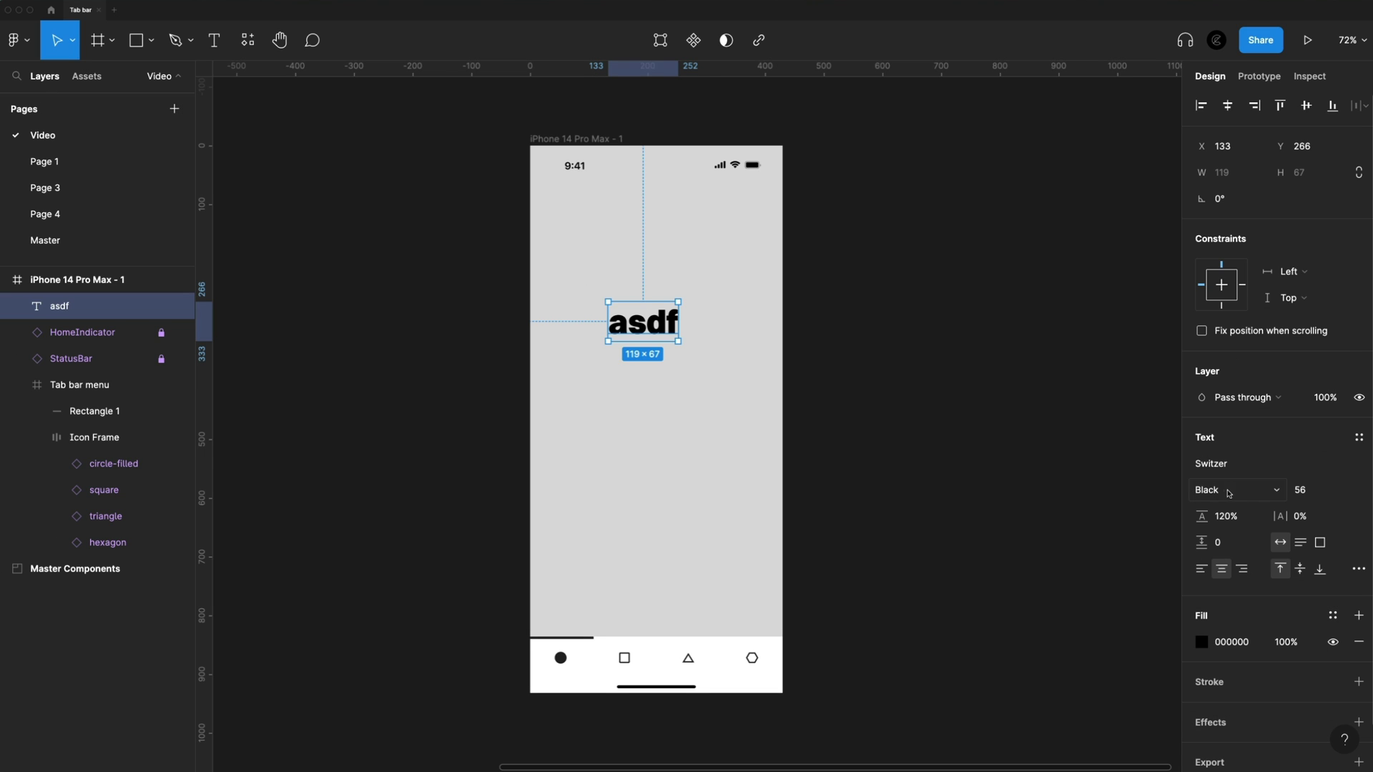
click(1303, 492)
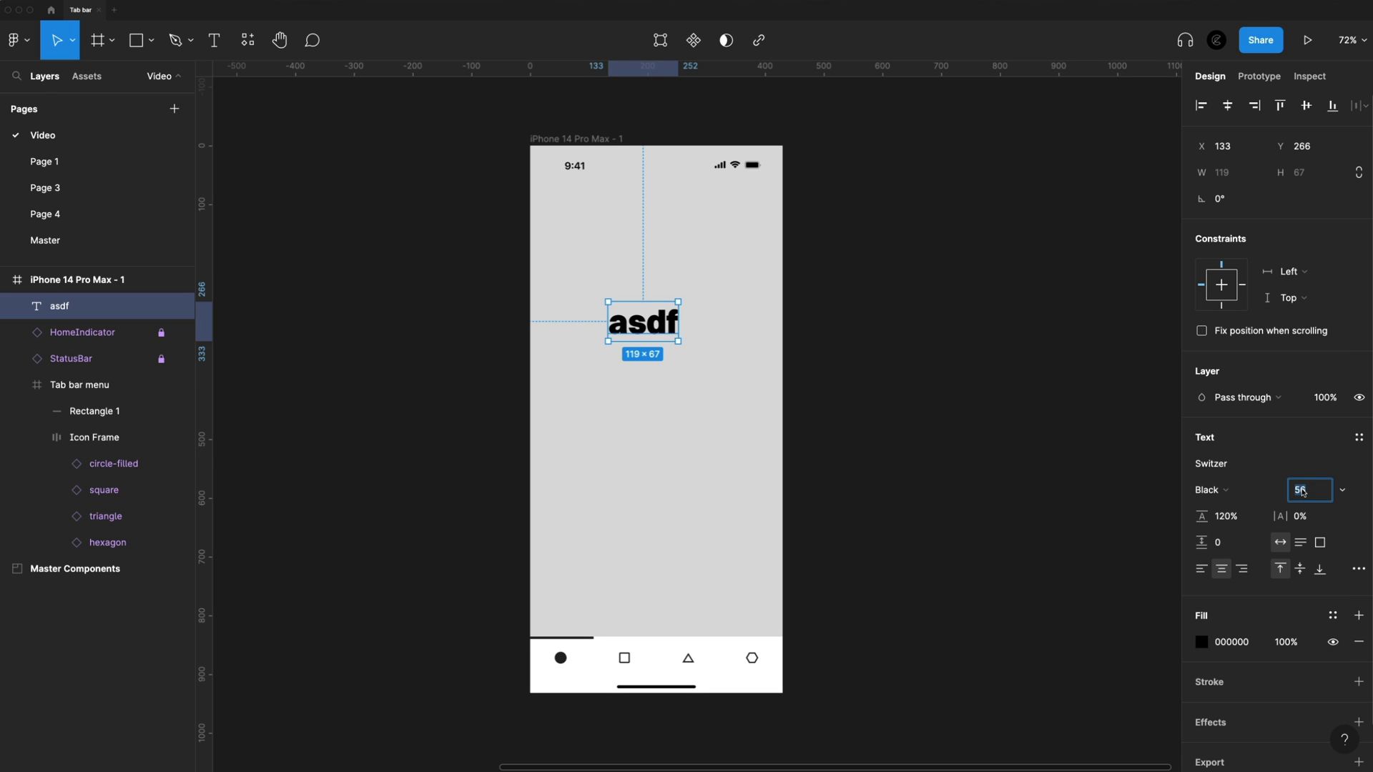
click(1237, 519)
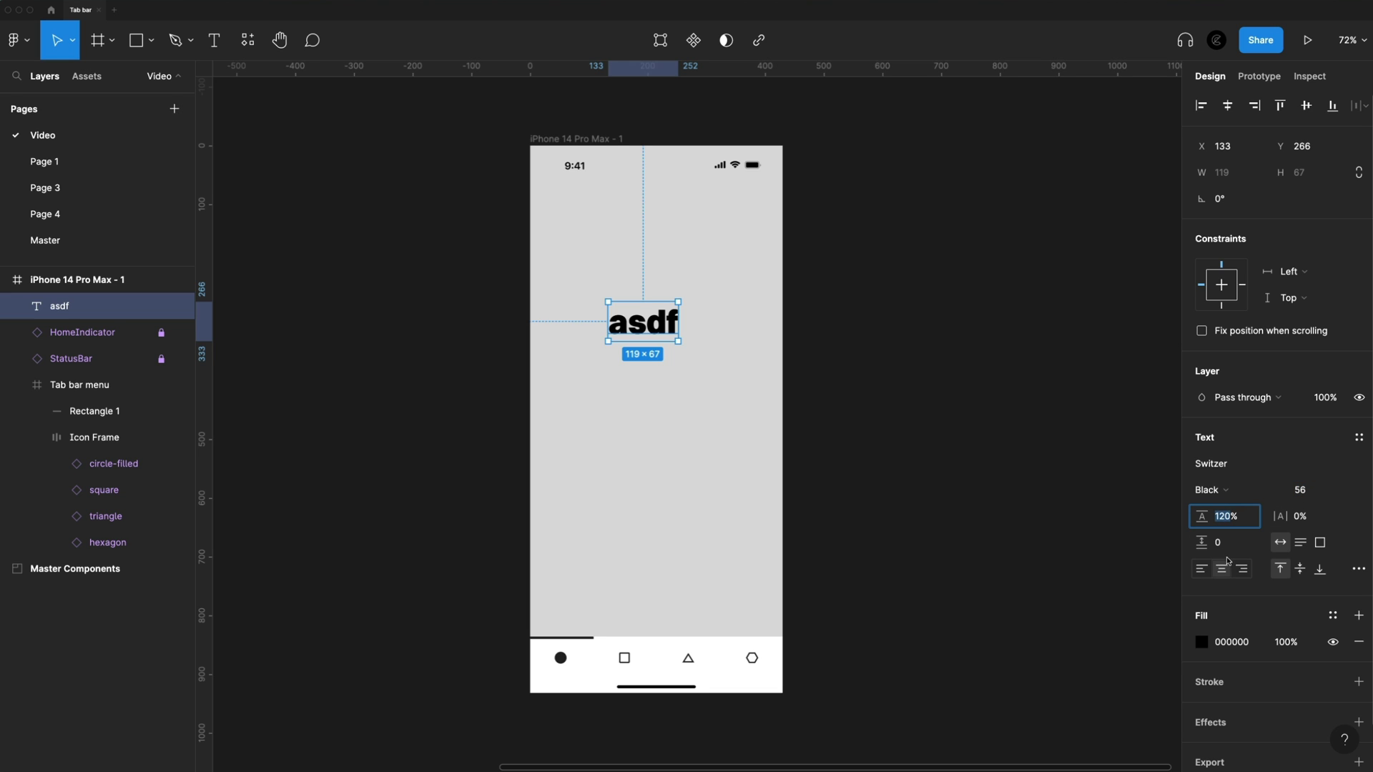
Step: Centre the asdf text horizontally and nudge it up to Y 180
click(684, 362)
click(647, 329)
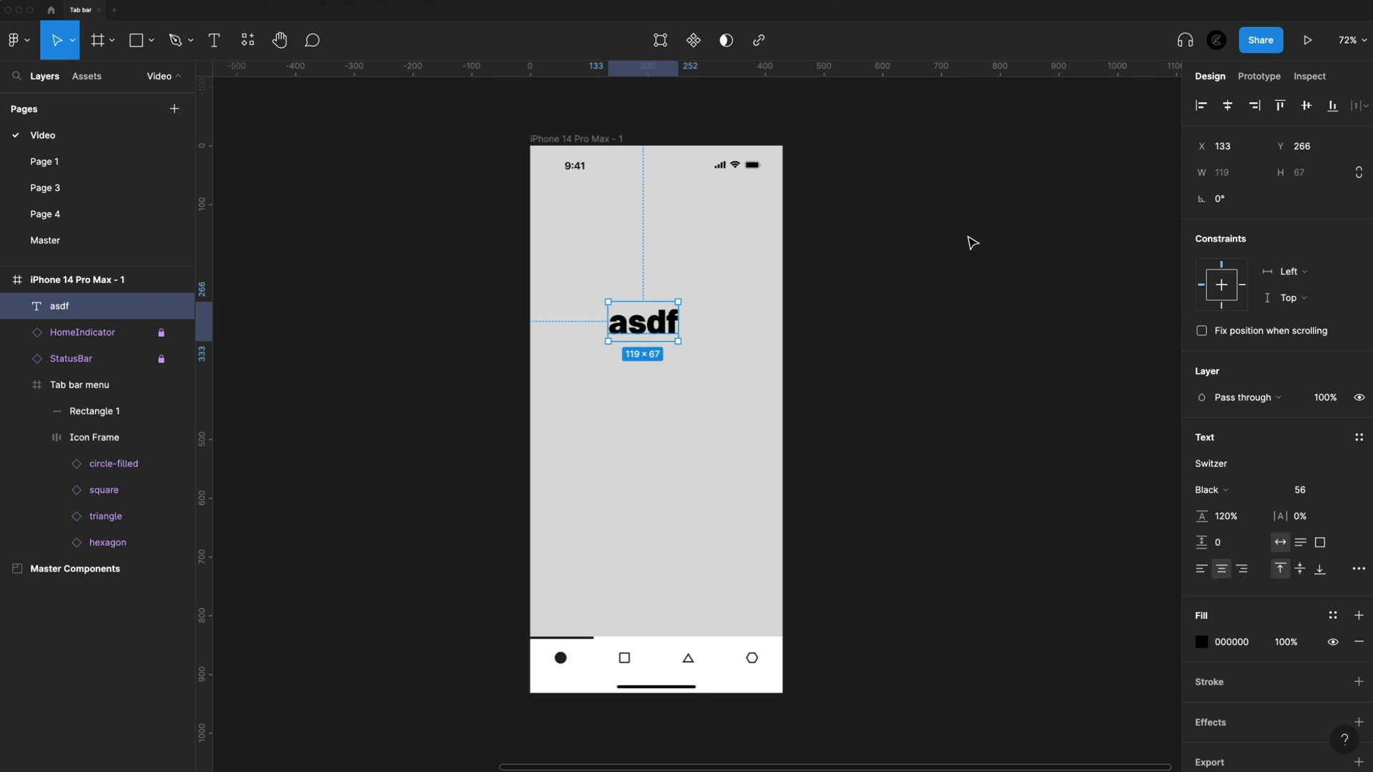
click(1229, 107)
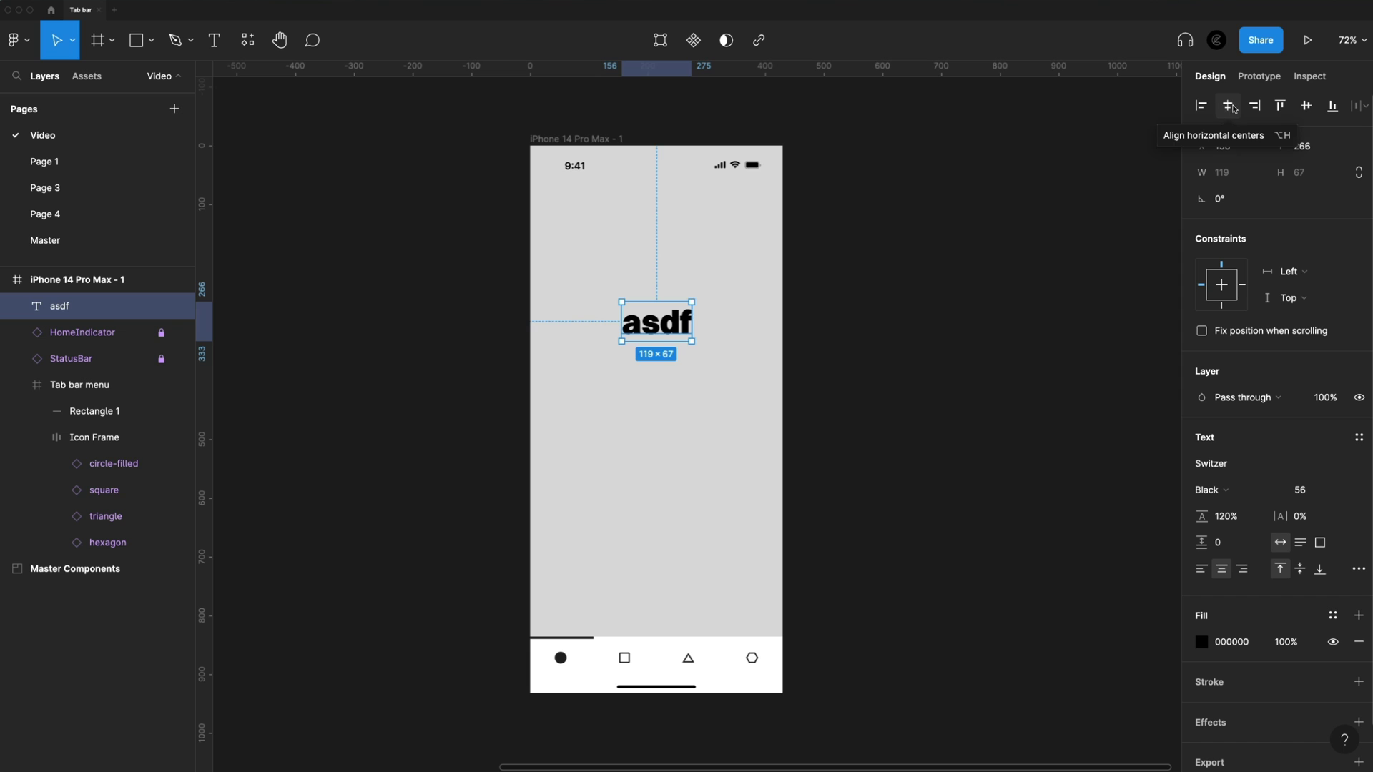
key(alt)
key(shift+Up)
key(shift+Up)
key(shift+Up)
key(shift+Up)
key(shift+Up)
key(shift+Up)
key(shift+Up)
key(shift+Up)
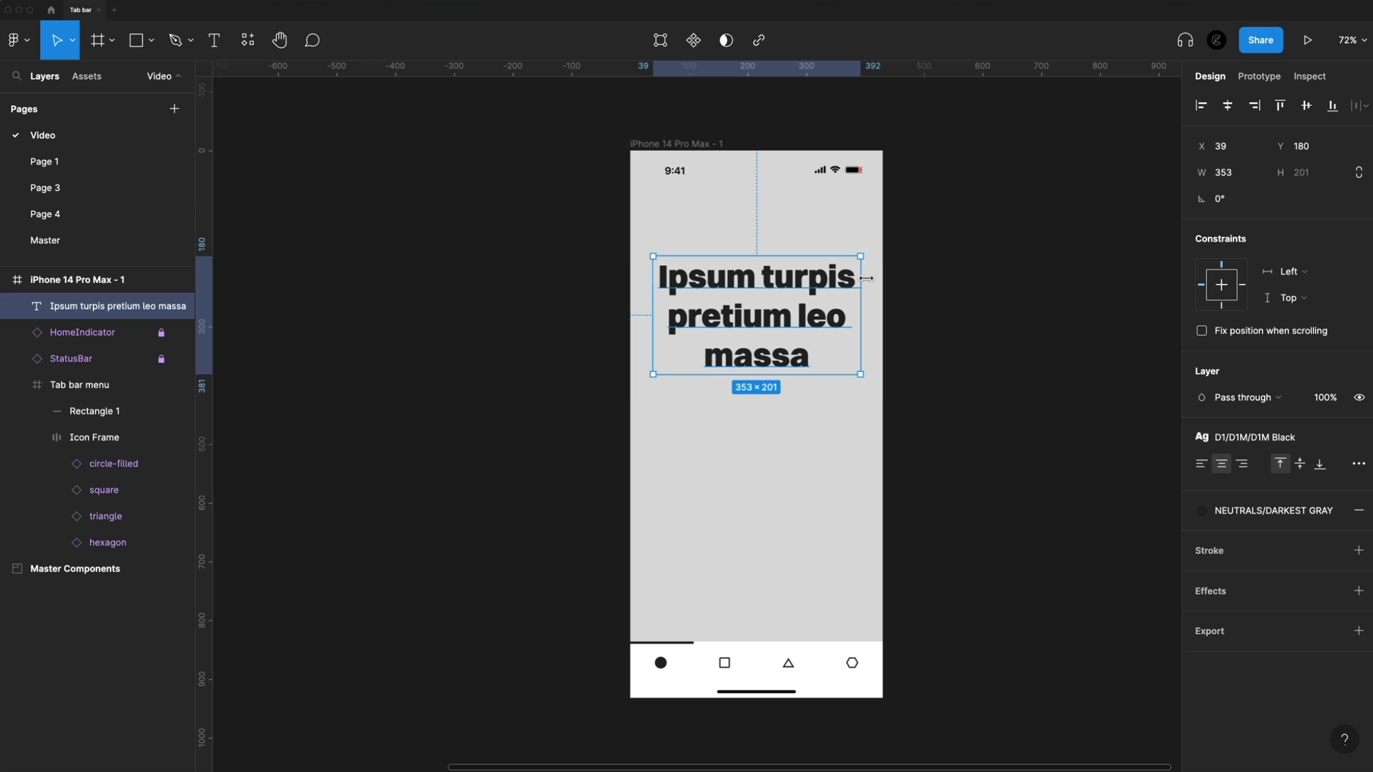
Step: Widen the headline box to 355 and rename its layer 'Text 1'
drag(866, 277, 868, 277)
scroll(944, 361, right, 2)
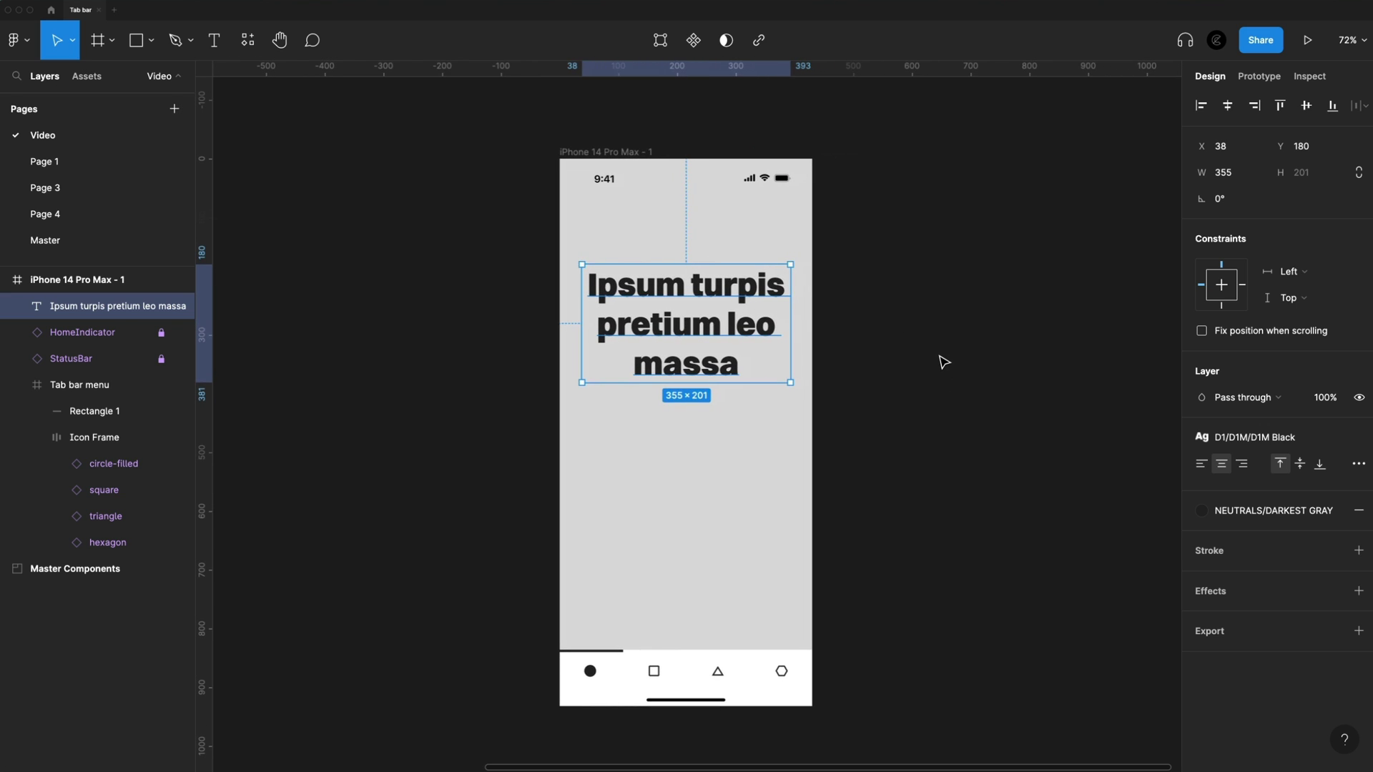
double_click(74, 306)
text(Text 1)
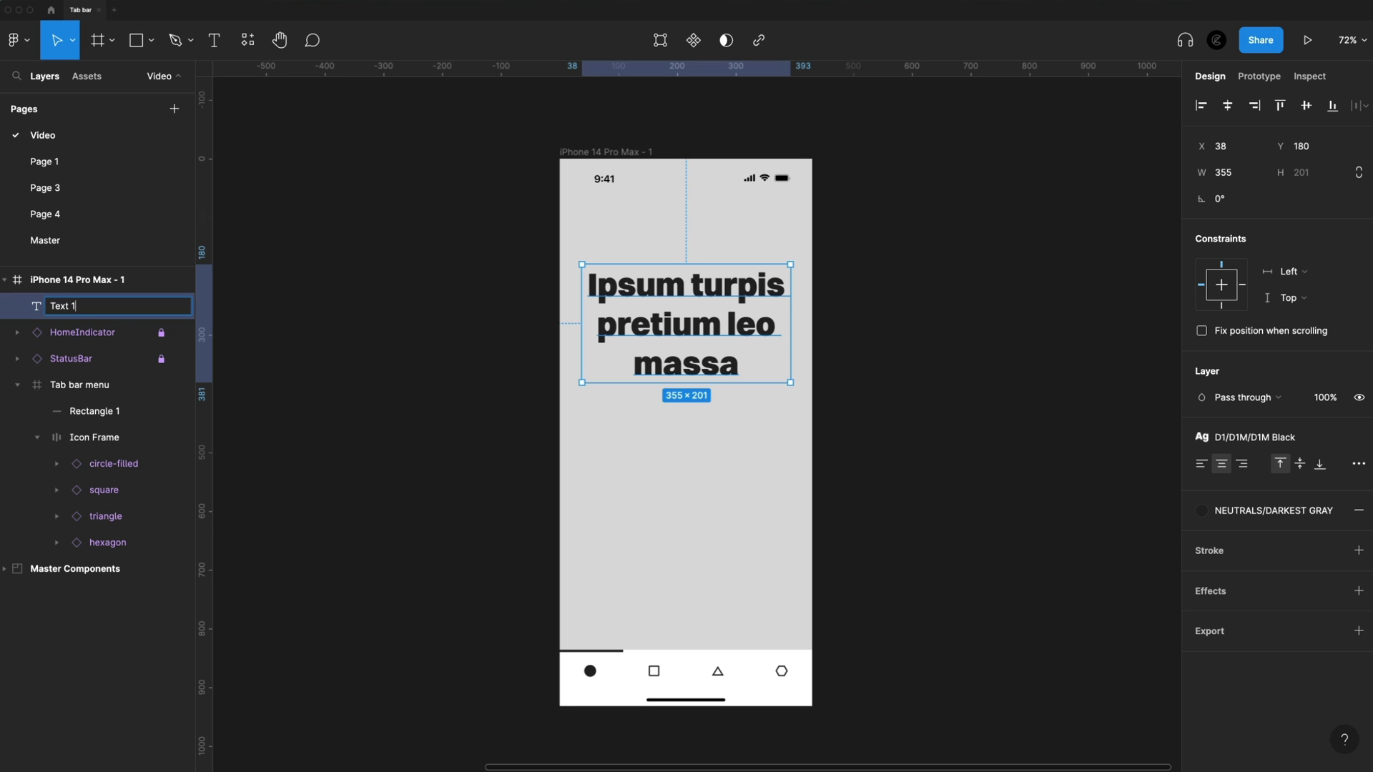
key(Return)
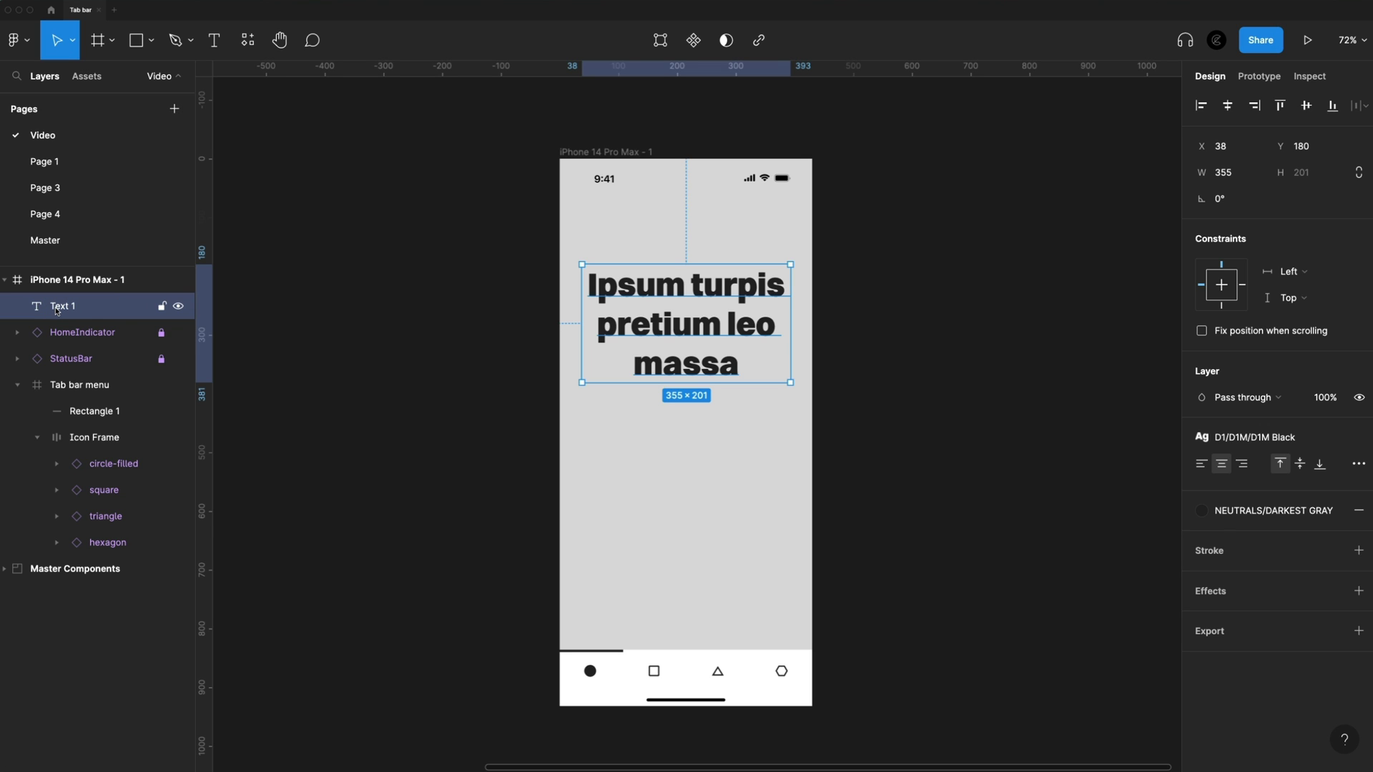
Step: Duplicate the headline as Text 2 reading 'Vitae malesuada a sit ac', hiding Text 1
key(super+v)
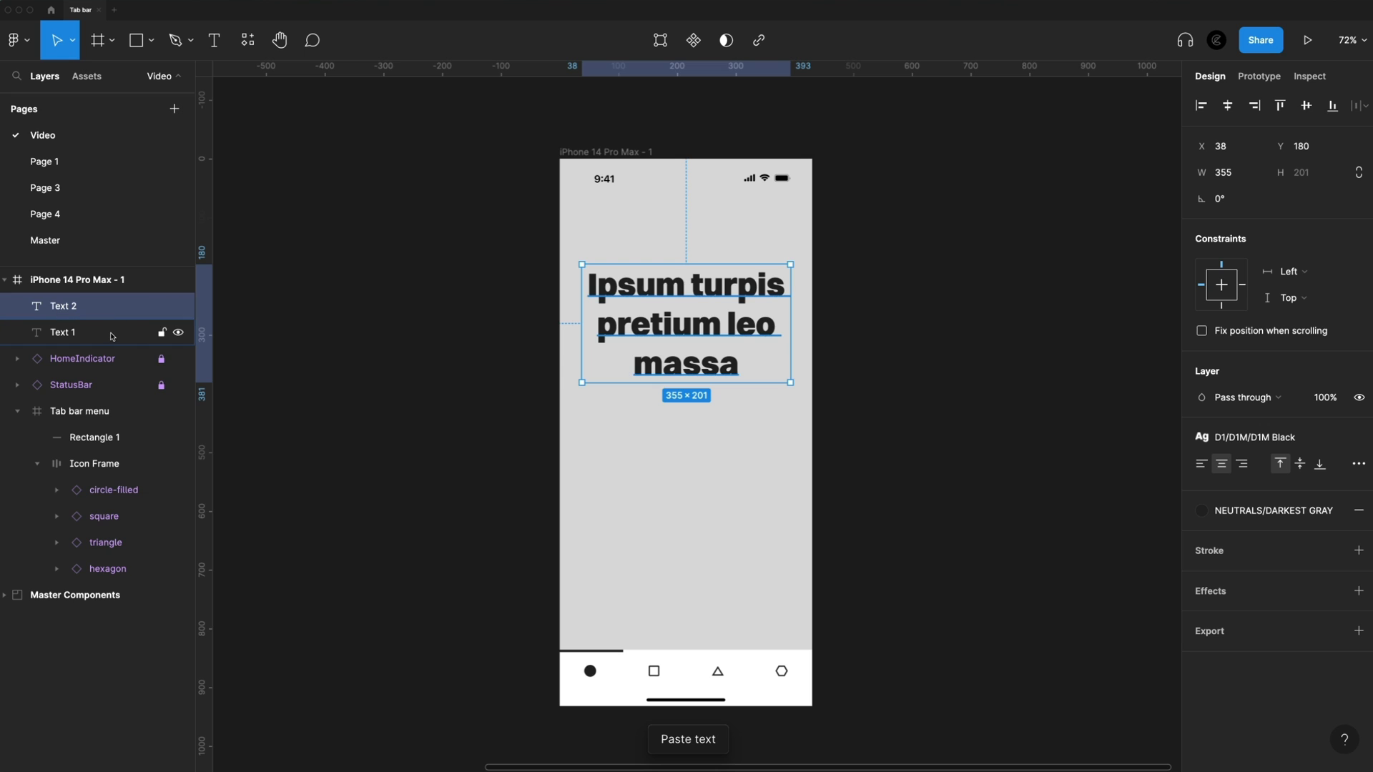
click(179, 333)
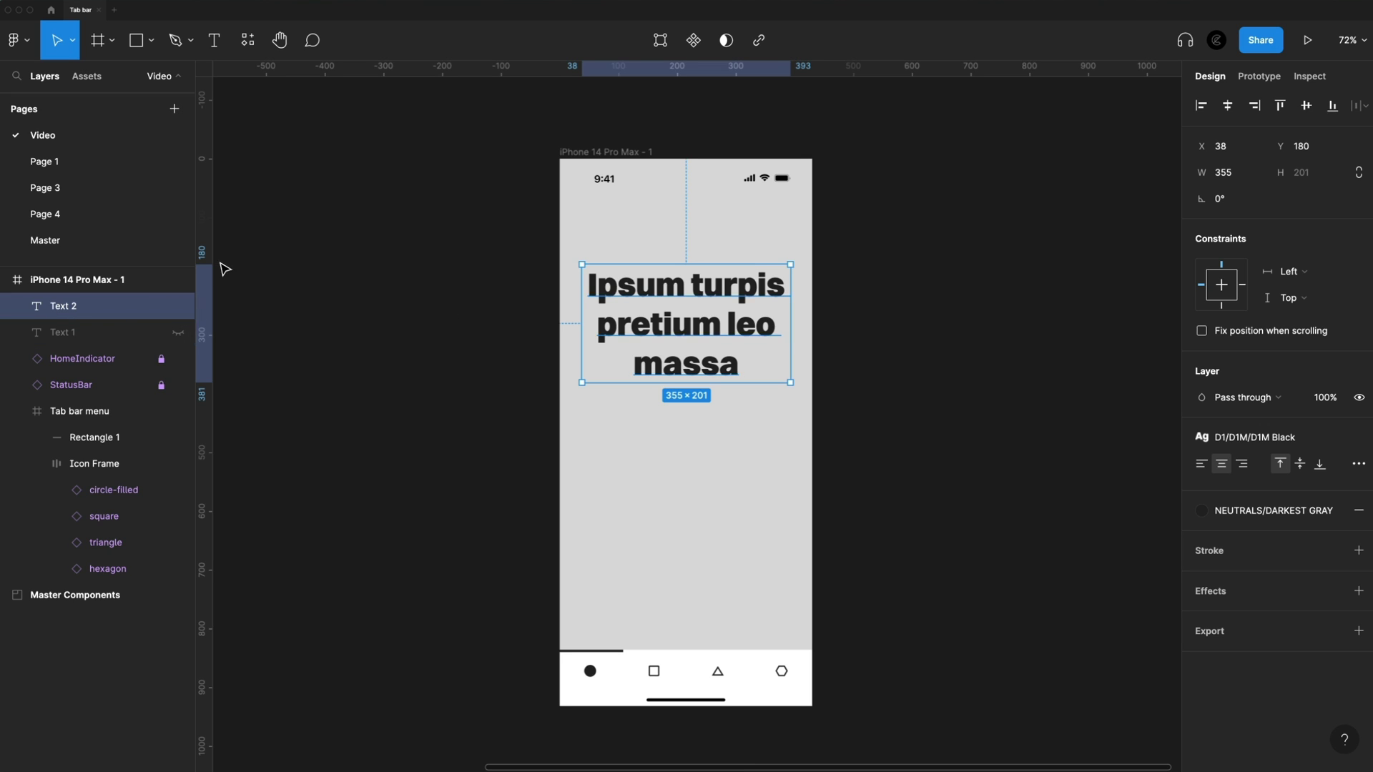
double_click(700, 334)
key(super+v)
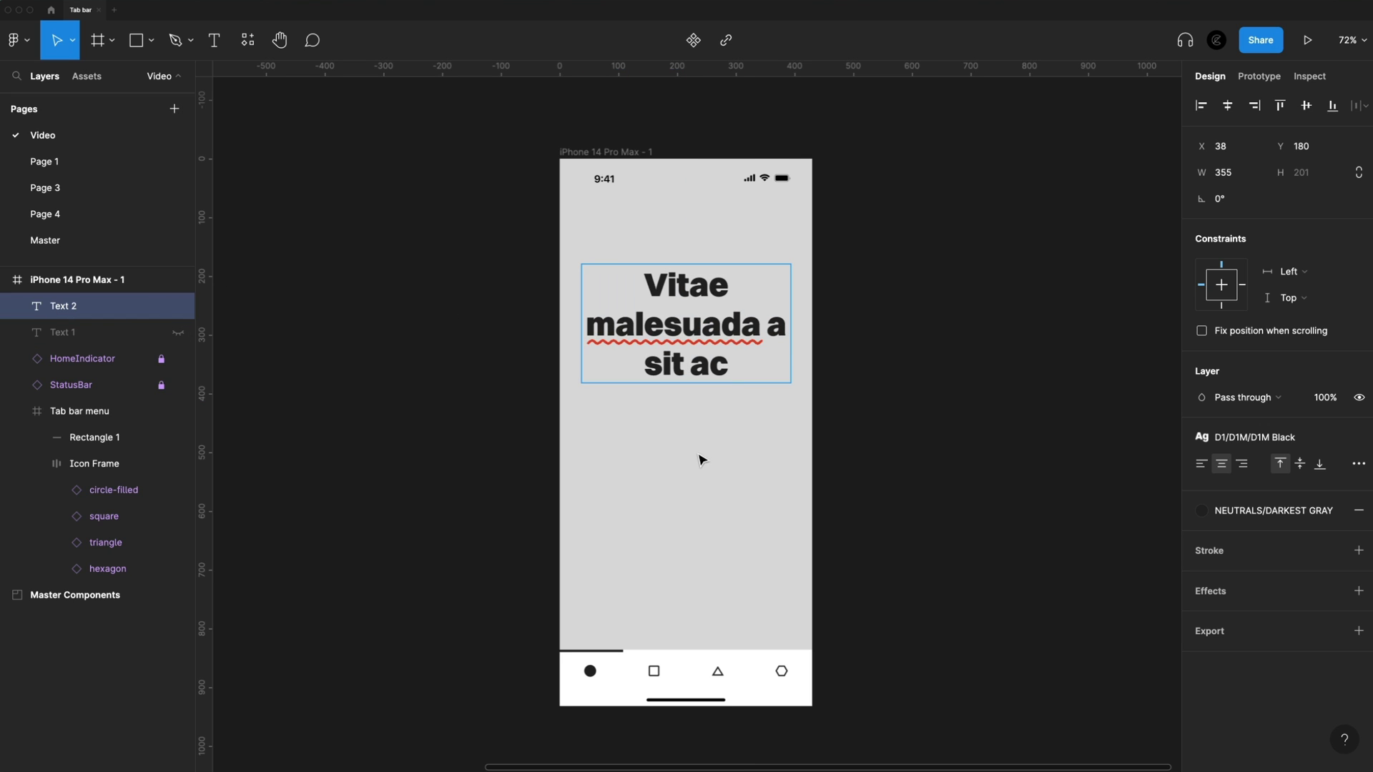
key(Escape)
Step: Duplicate it as Text 3 reading 'Sed arcu viverra etiam leo', hiding Text 2
text(Vitae malesuada a sit ac)
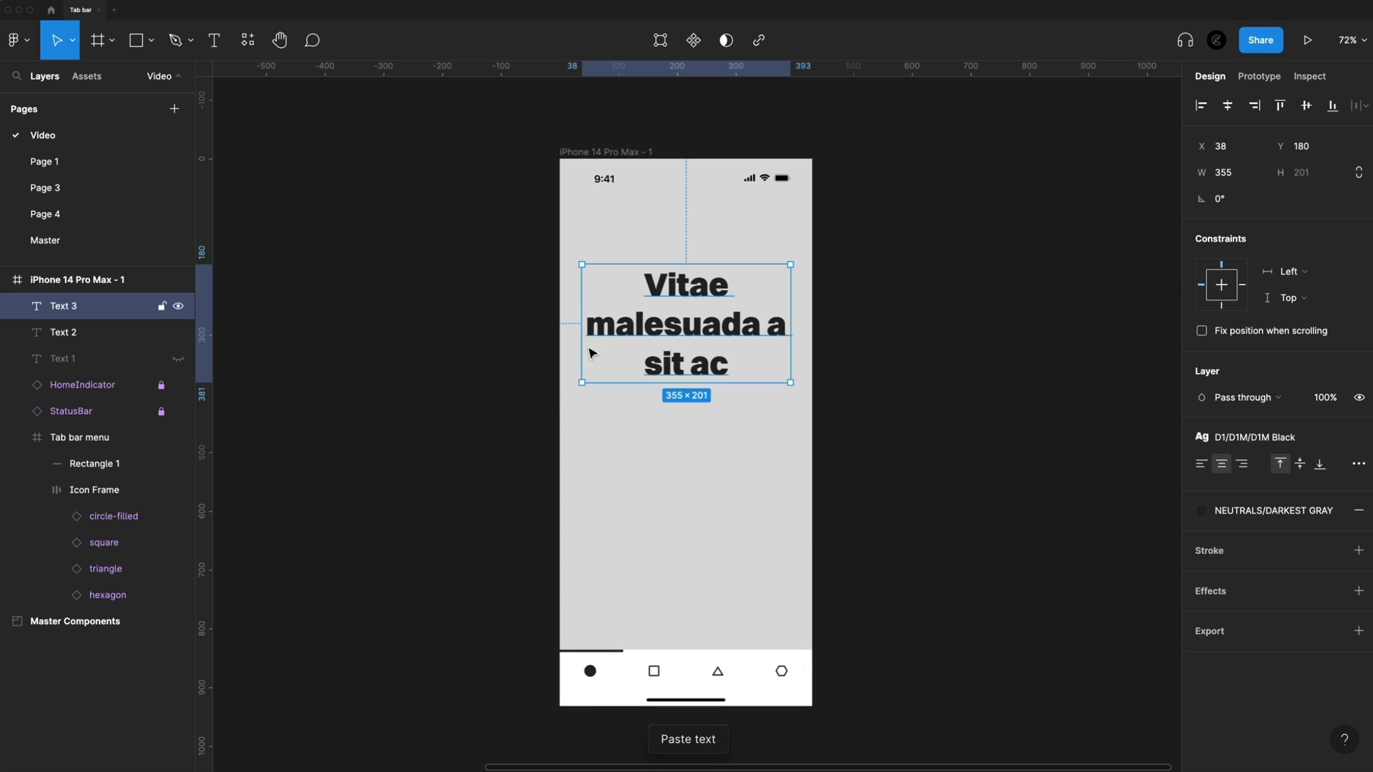
click(176, 335)
key(Return)
text(Sed arcu viverra etiam leo)
key(Escape)
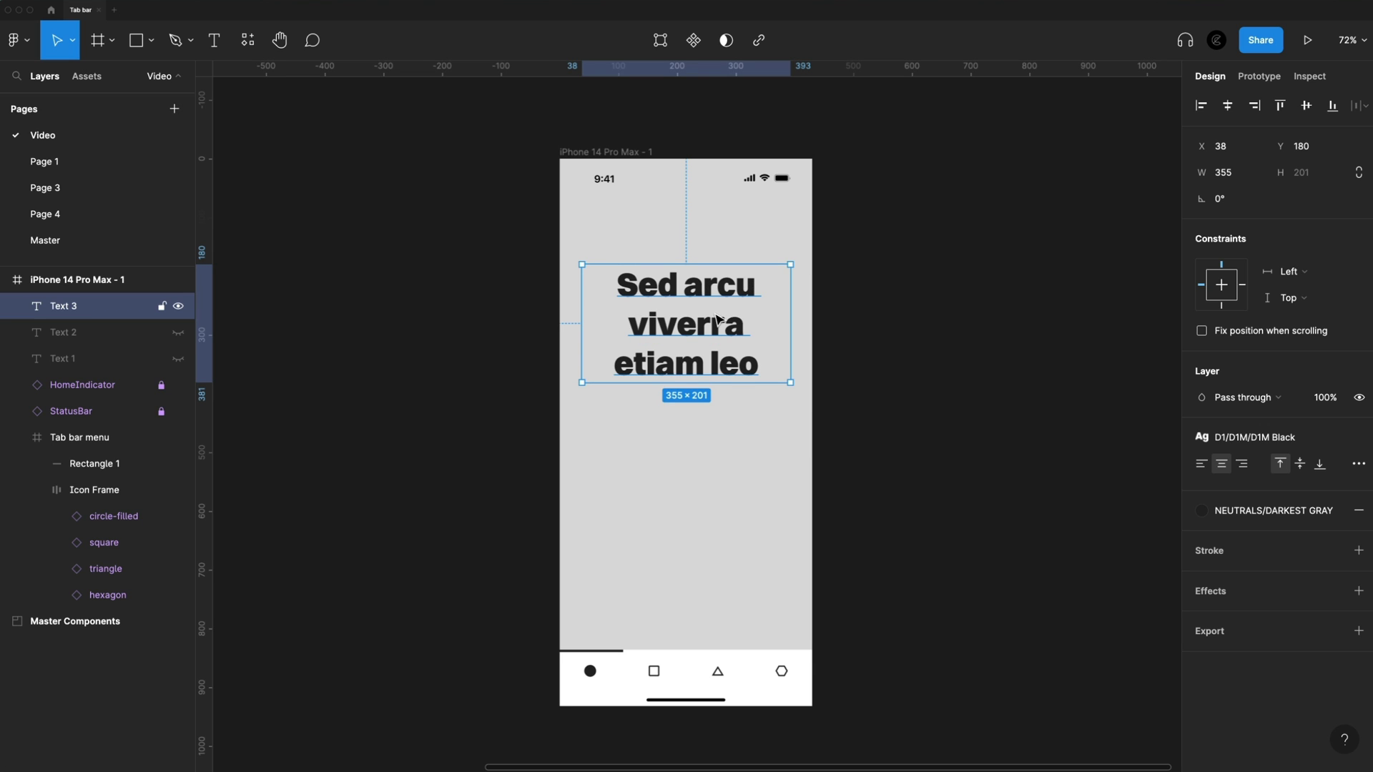
Step: Duplicate it as Text 4 reading 'Est est sodales quis ullamcorper', hiding Text 3
text(Sed arcu viverra etiam leo)
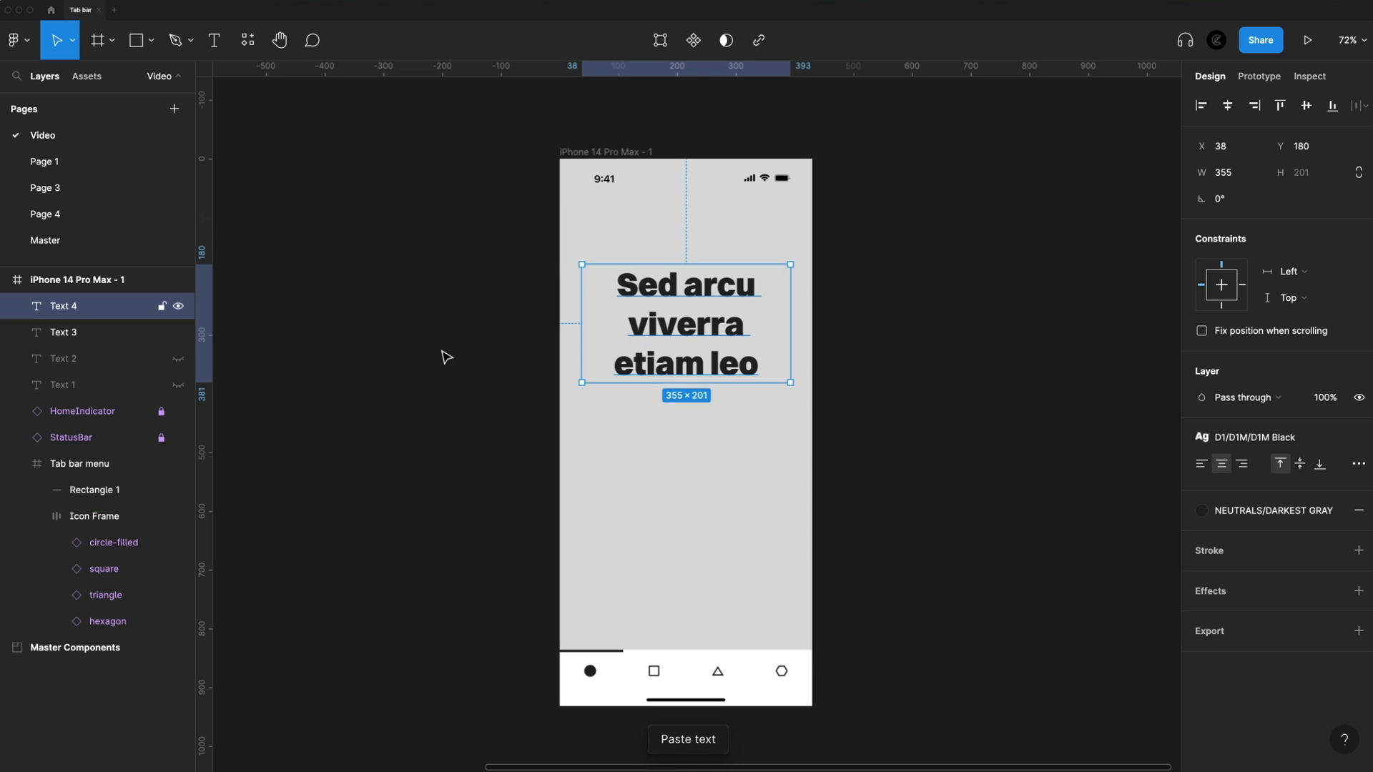
click(178, 332)
double_click(699, 324)
key(Escape)
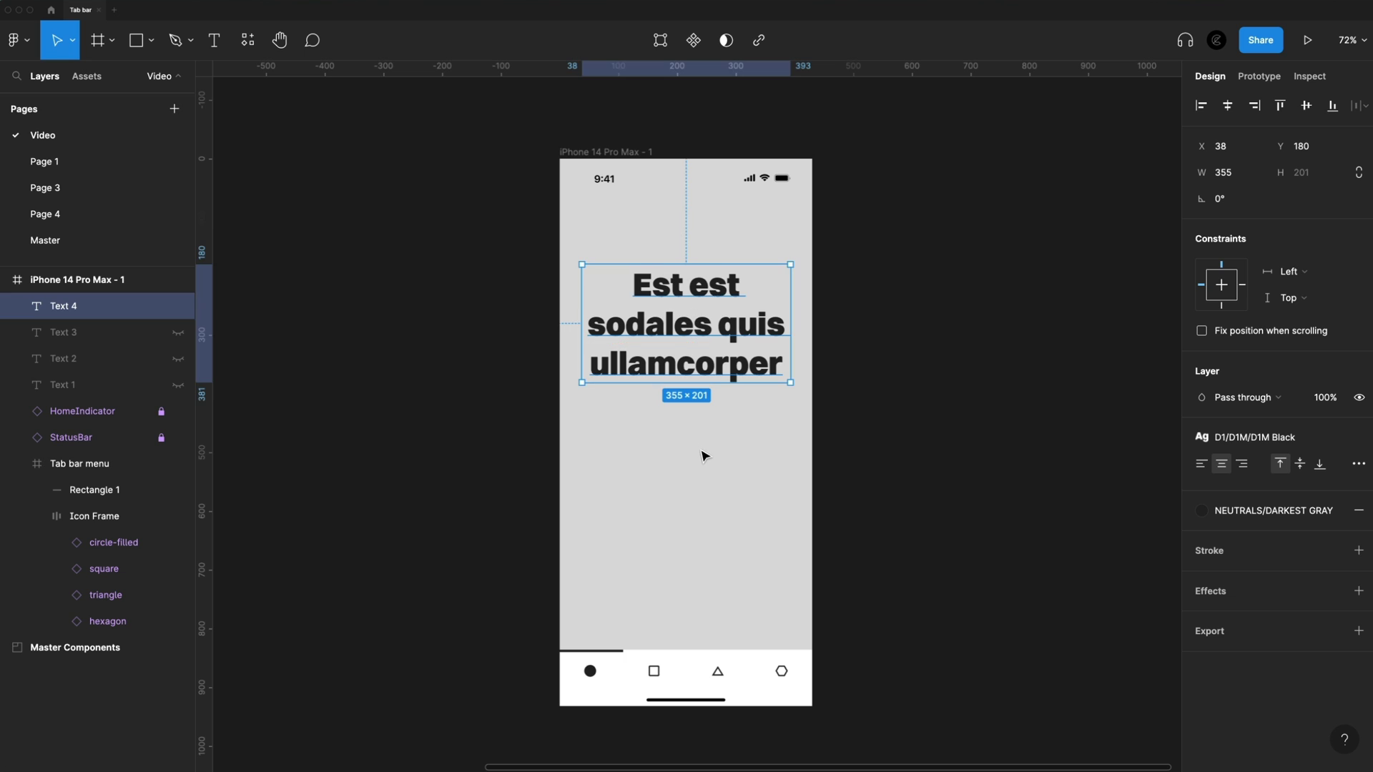
Step: Unhide Text 1–3 and reorder the headline layers as Text 1 through Text 4
click(178, 332)
click(178, 359)
click(178, 385)
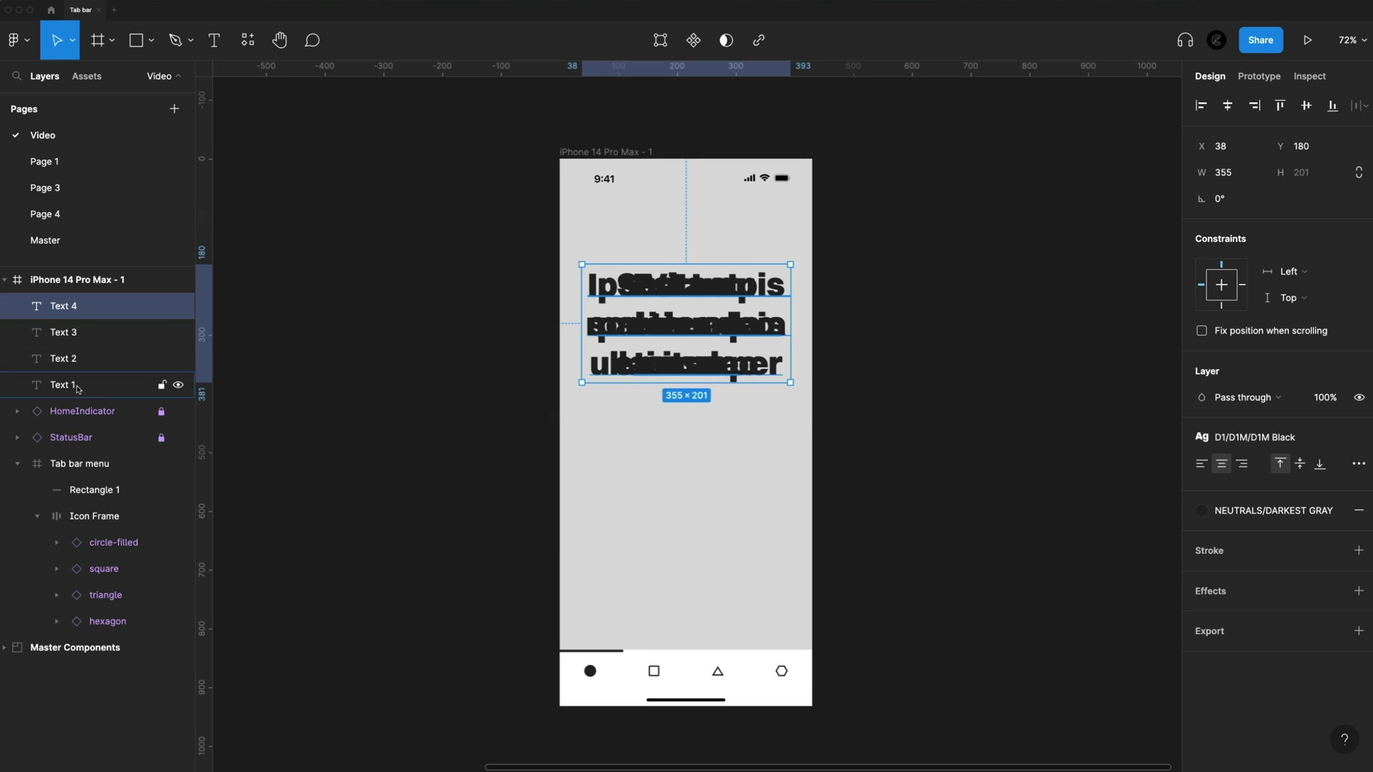
drag(63, 384, 63, 300)
Step: Move Text 2–4 down to Y 411 and set their opacity to 0%
click(60, 336)
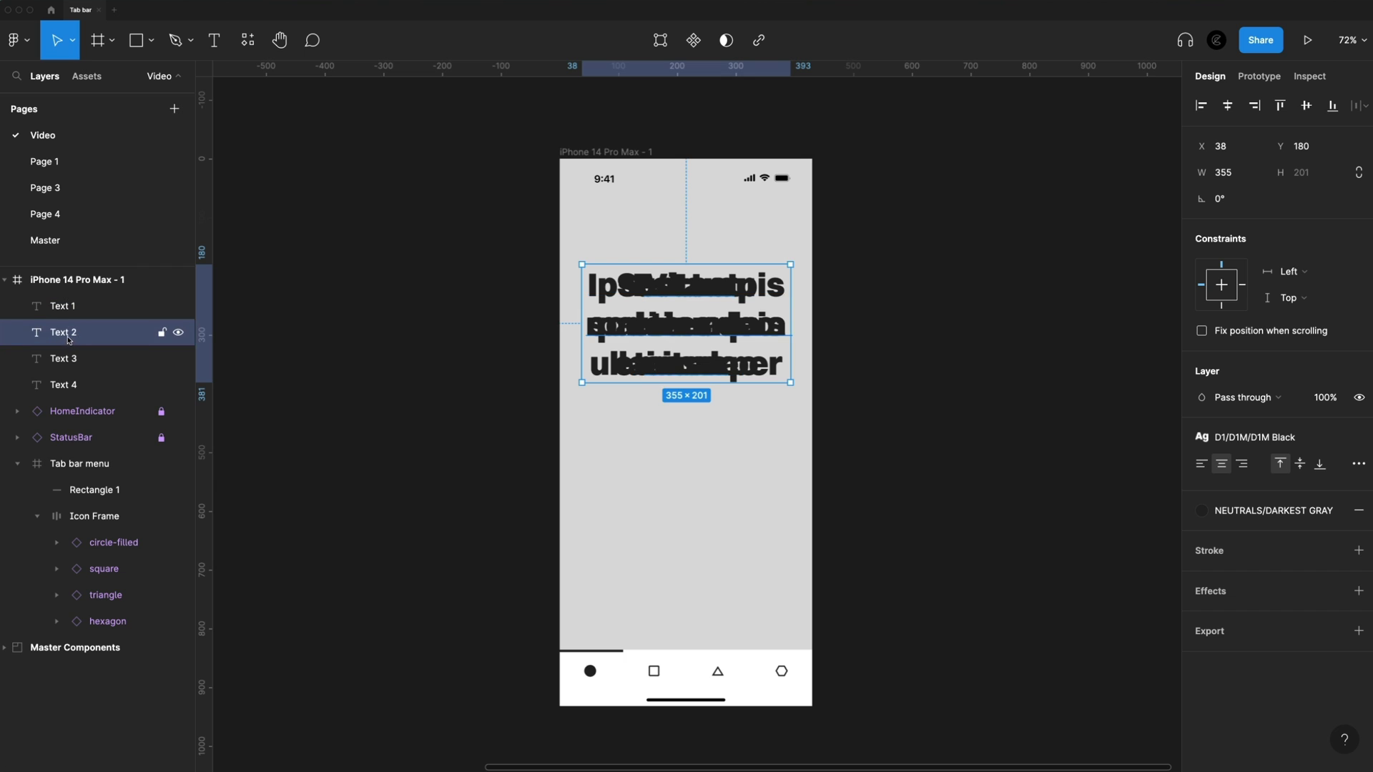
shift+click(74, 390)
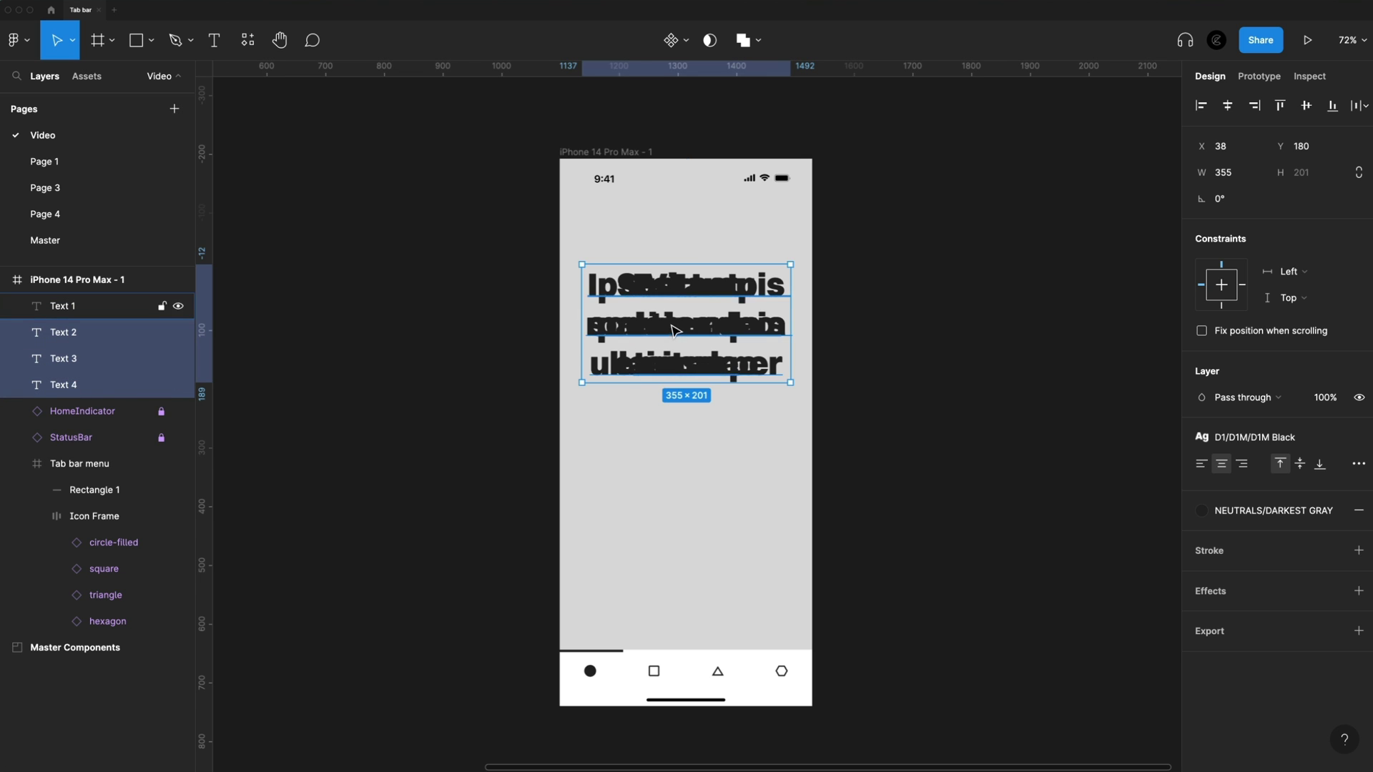
drag(658, 336, 676, 464)
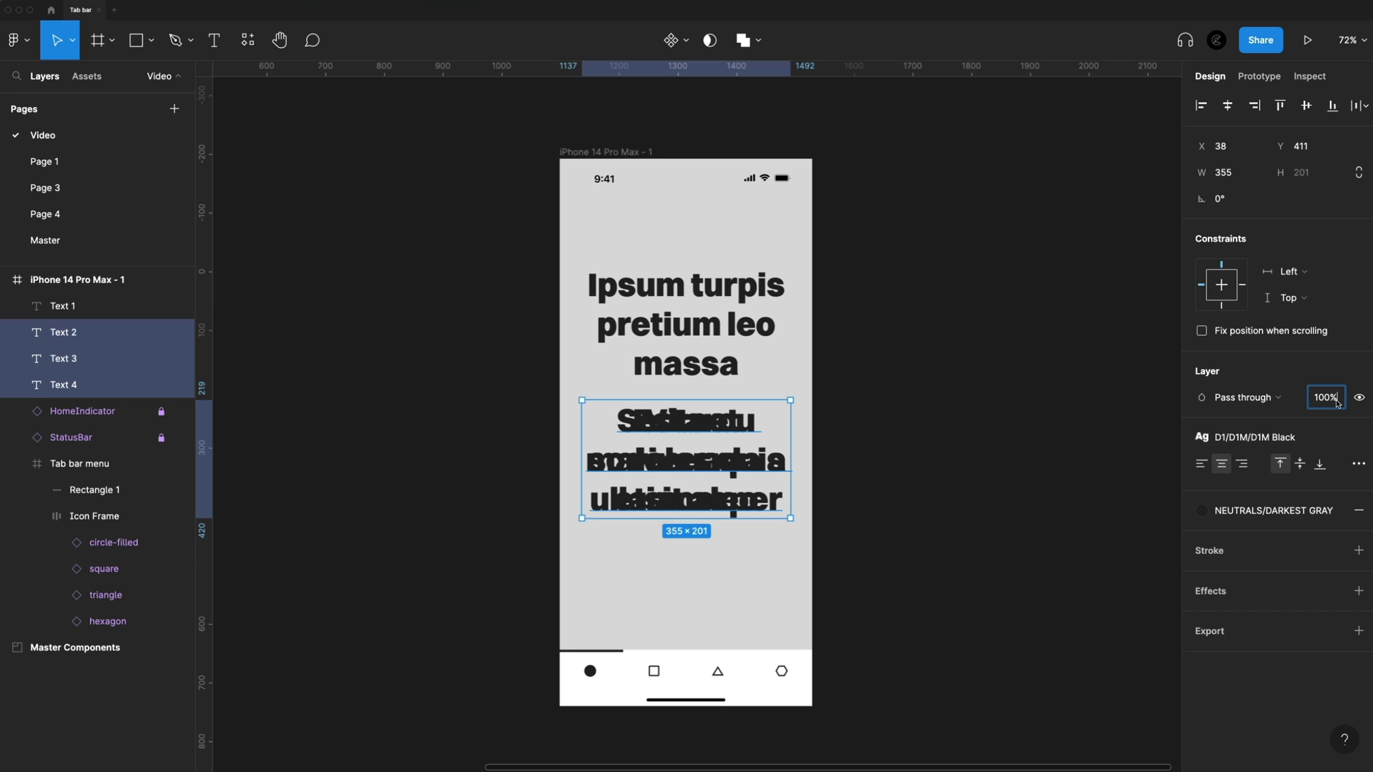
key(Return)
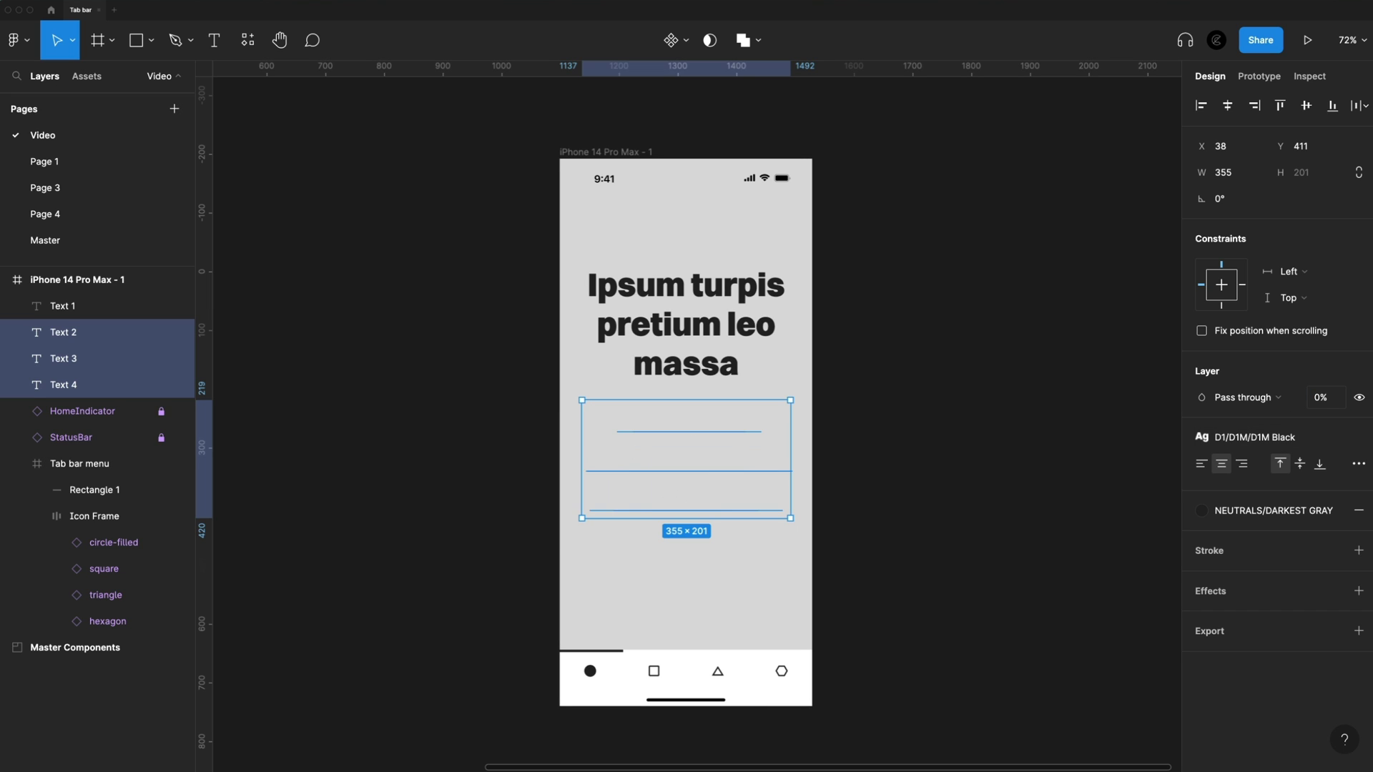
click(1059, 352)
scroll(650, 690, down, 1)
scroll(651, 690, right, 1)
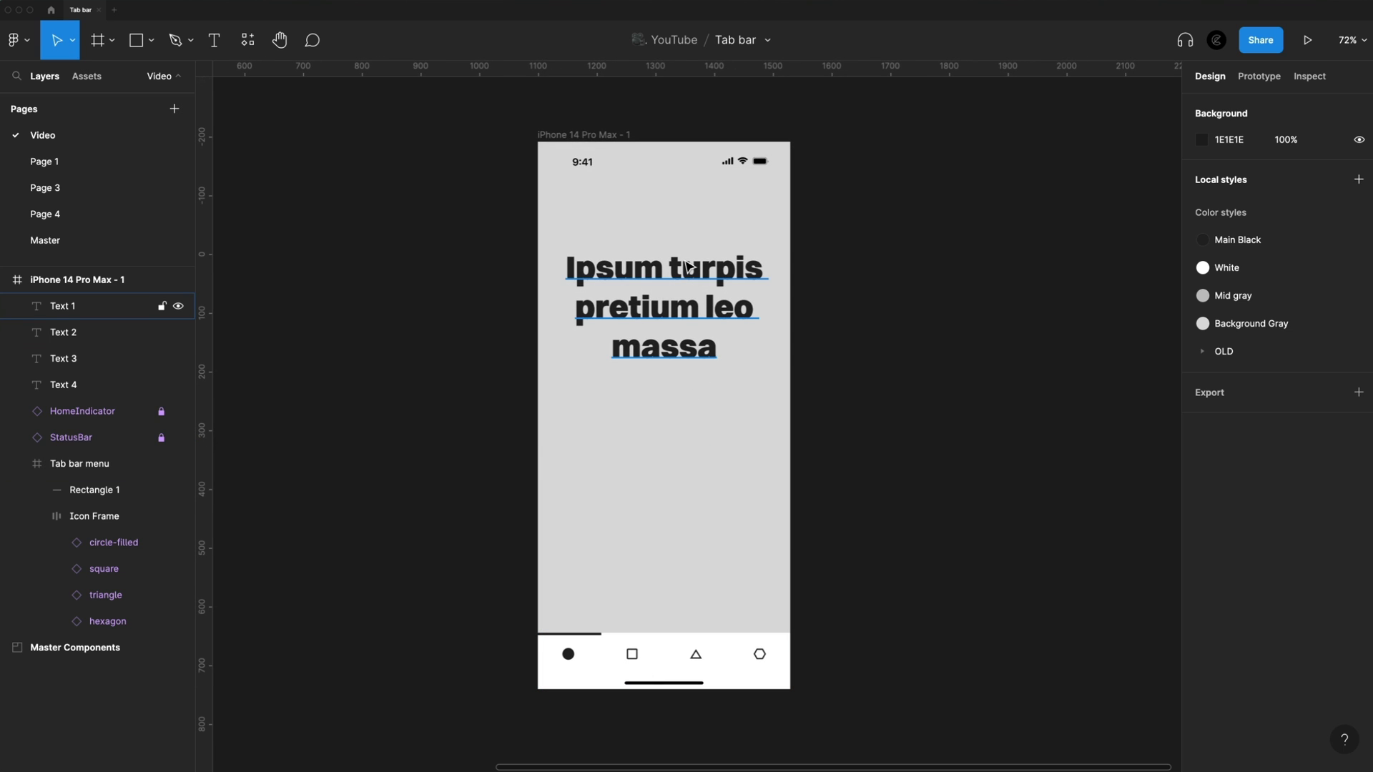
click(642, 282)
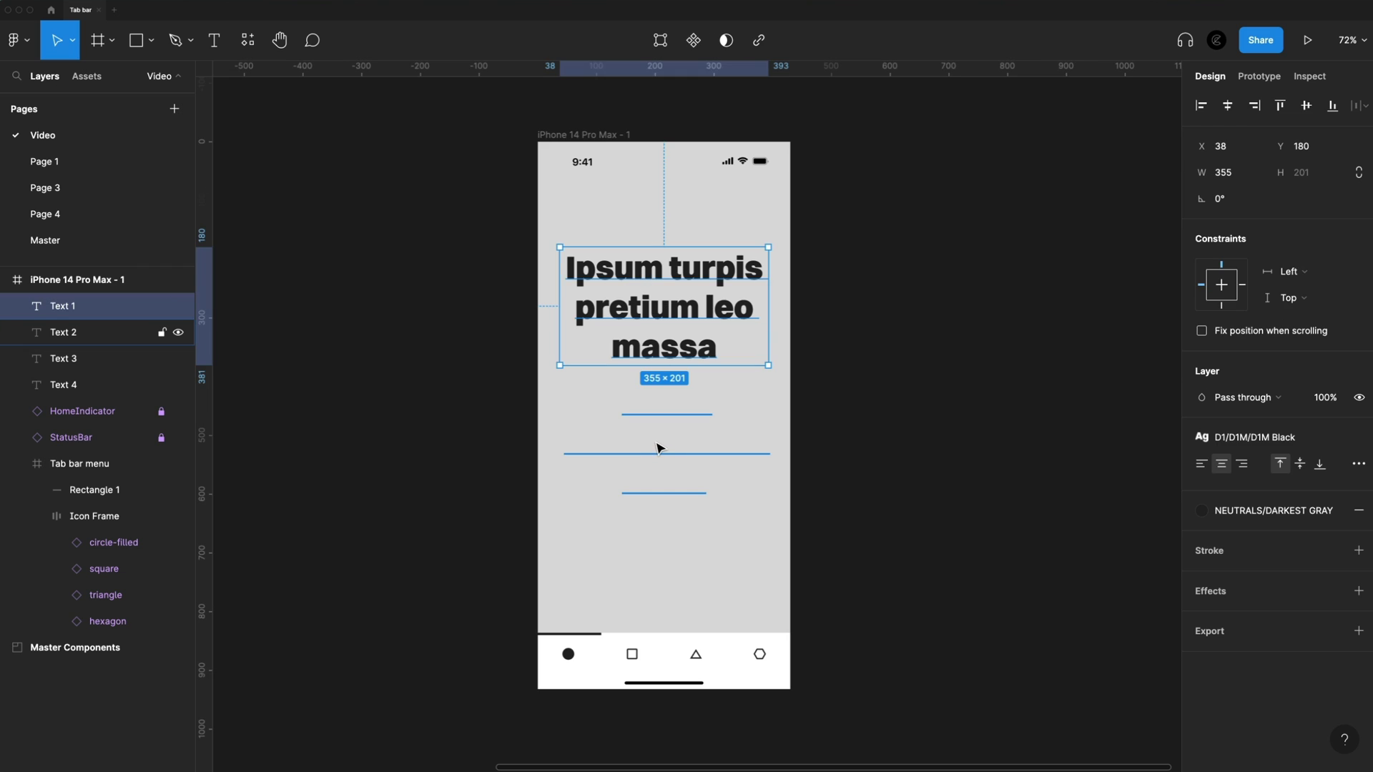
Step: Generate a noise texture image with the Noise plugin and insert it
click(898, 453)
scroll(907, 438, up, 1)
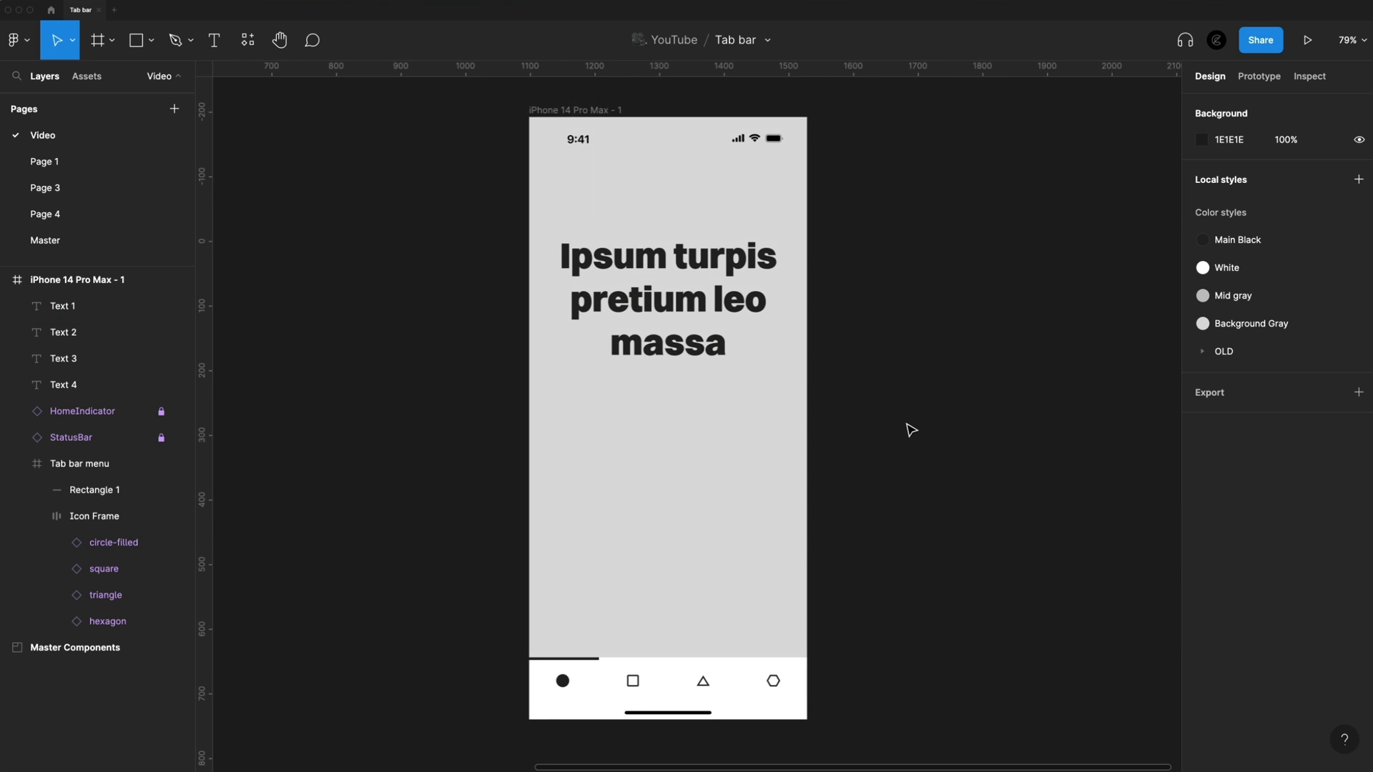
click(247, 40)
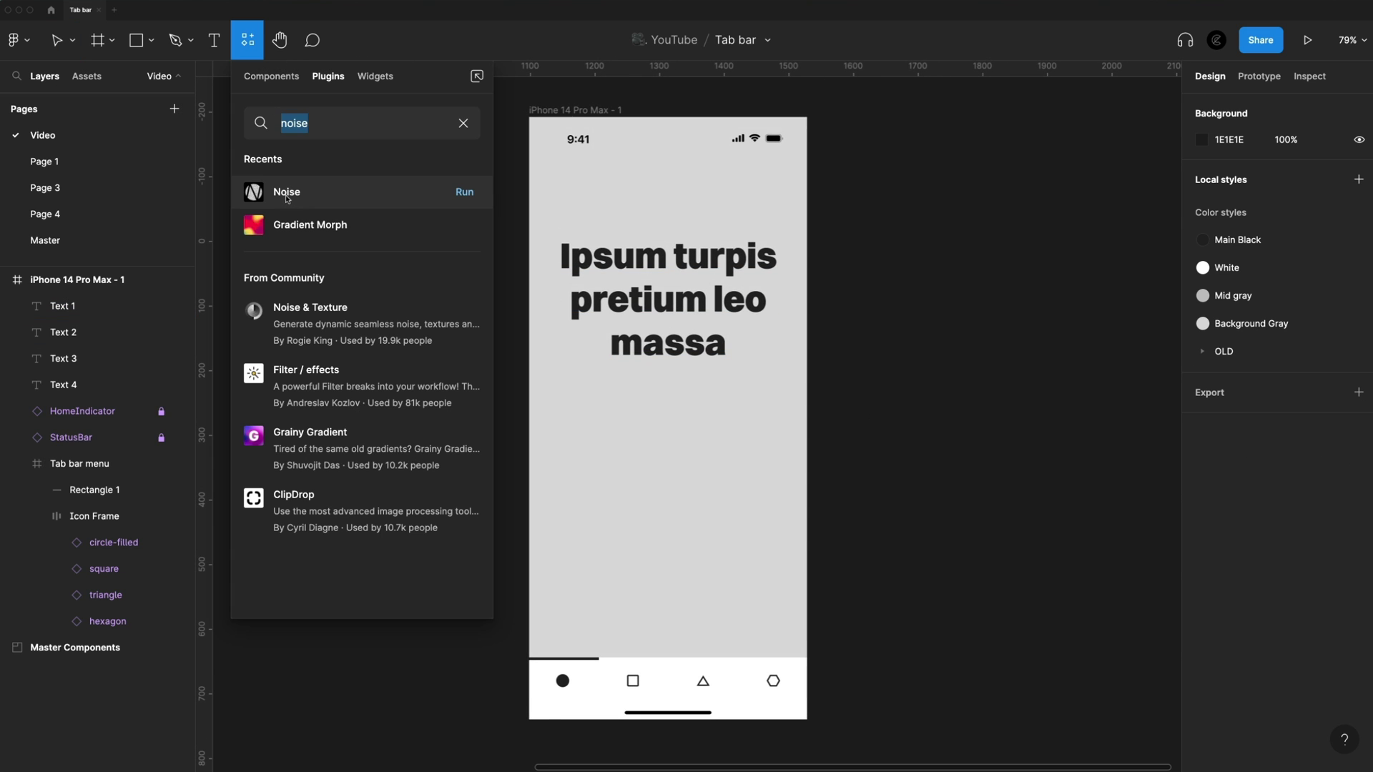
click(461, 191)
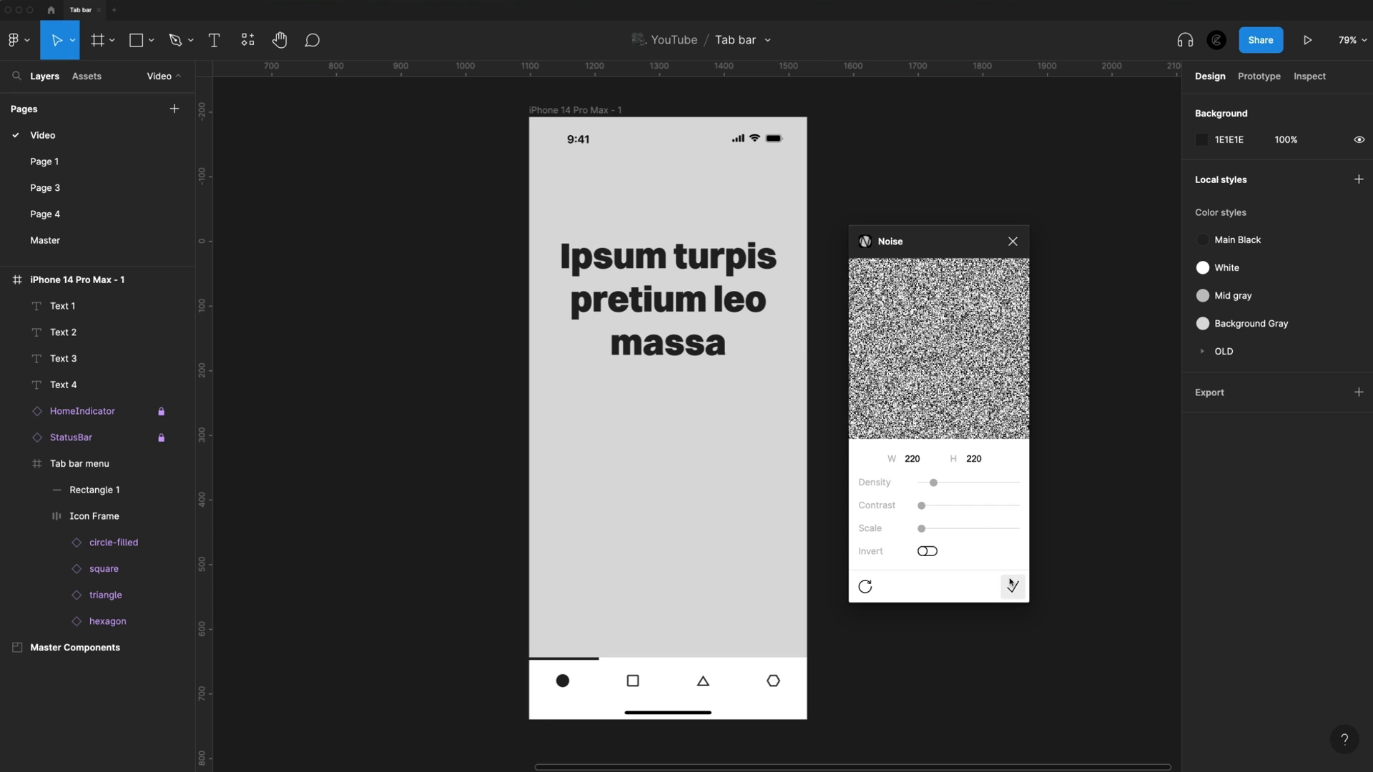
click(1013, 589)
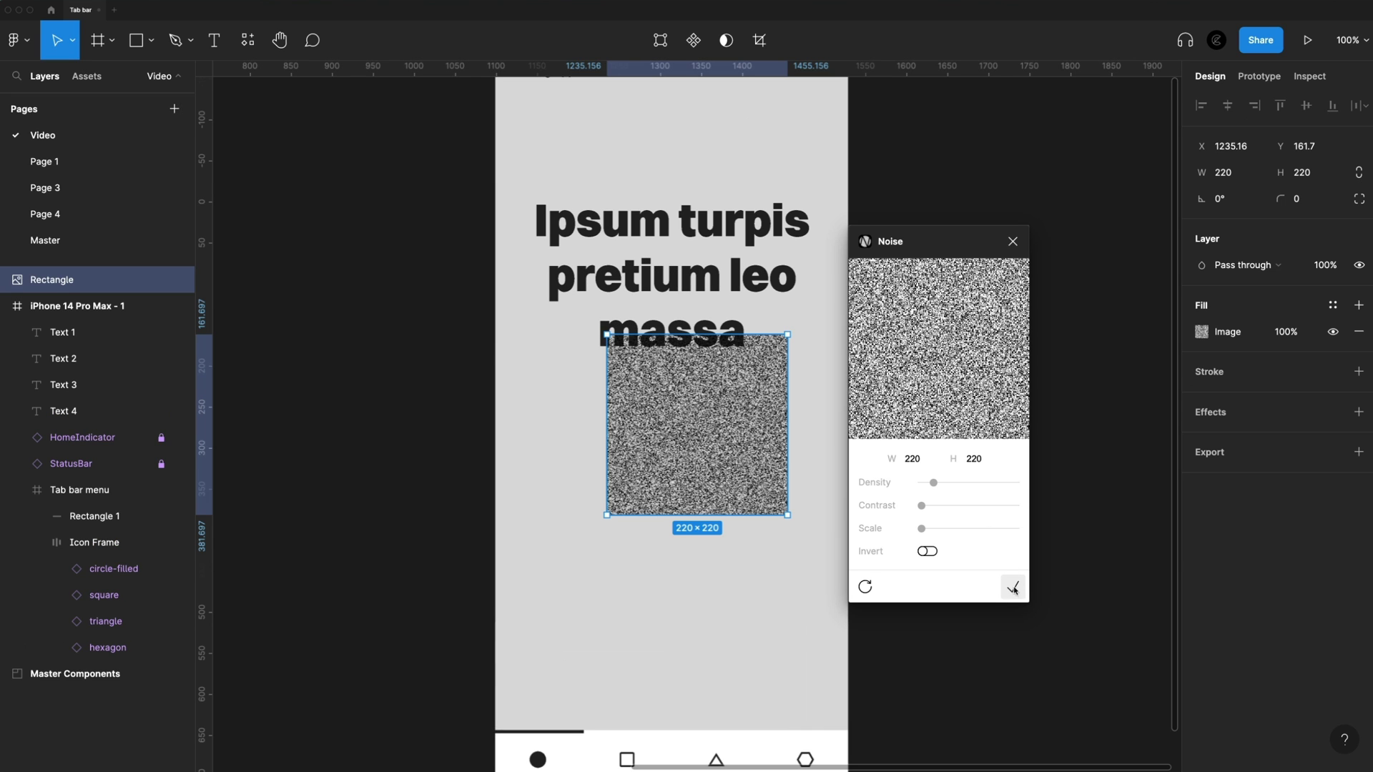
click(1013, 242)
Step: Place the noise behind the phone frame's content, stretch it to 430×836, and set 5% opacity
drag(81, 283, 81, 314)
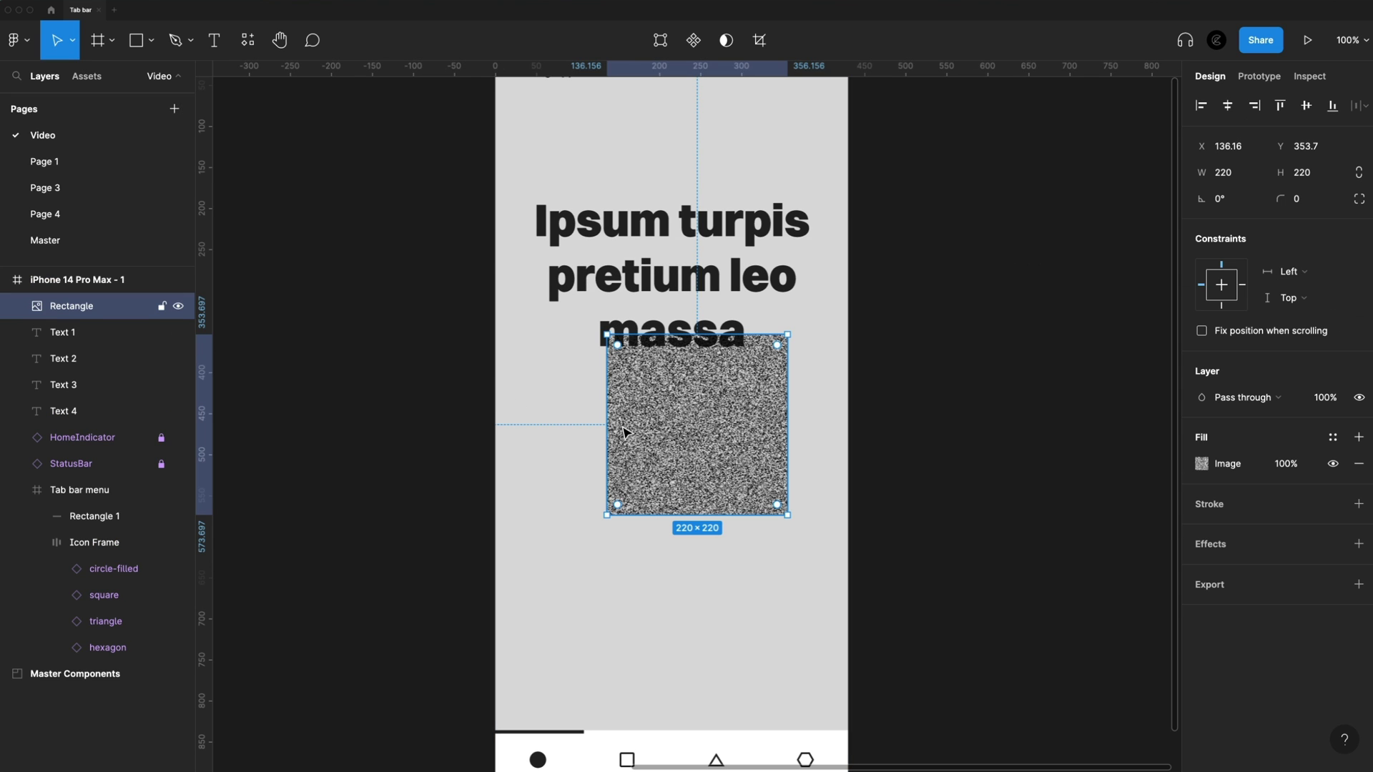
key(super+alt+bracketleft)
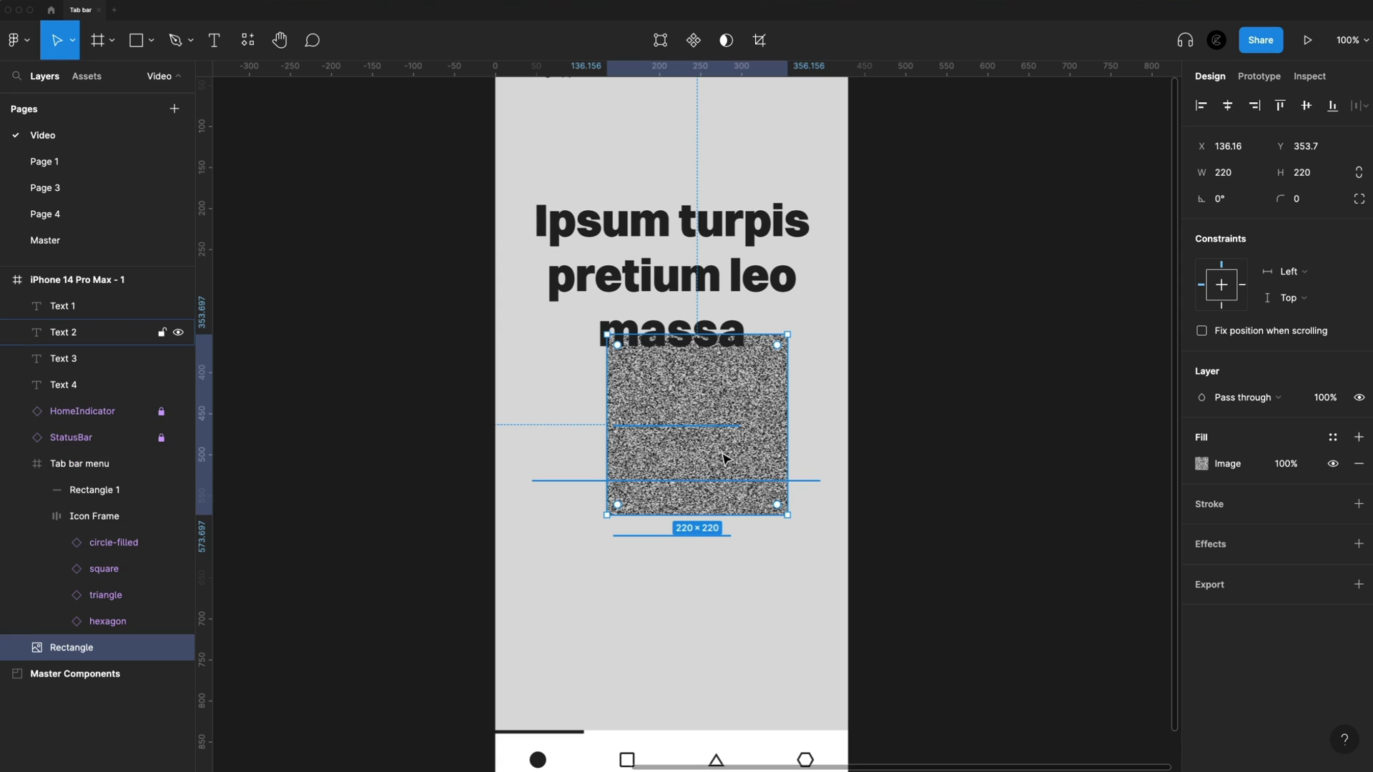
drag(768, 376, 841, 134)
key(5)
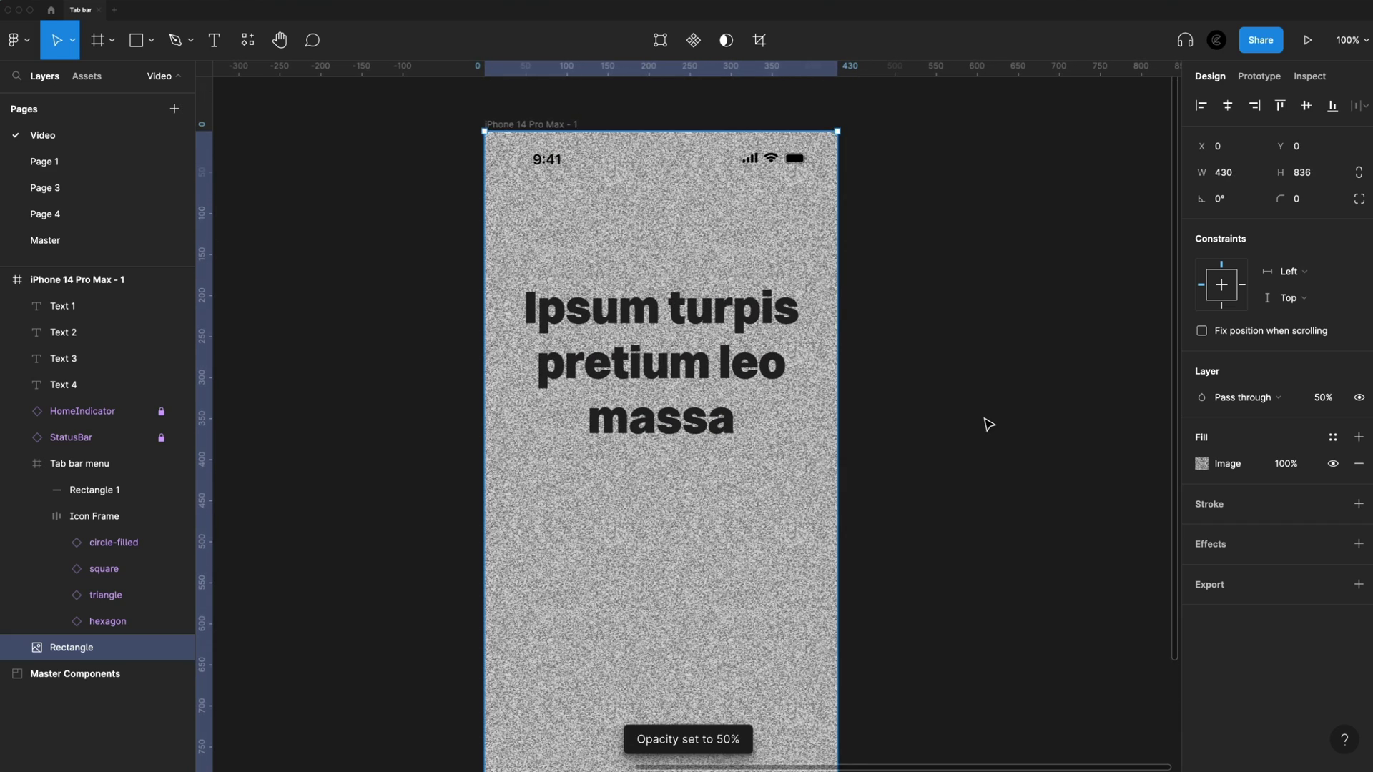
key(0)
key(5)
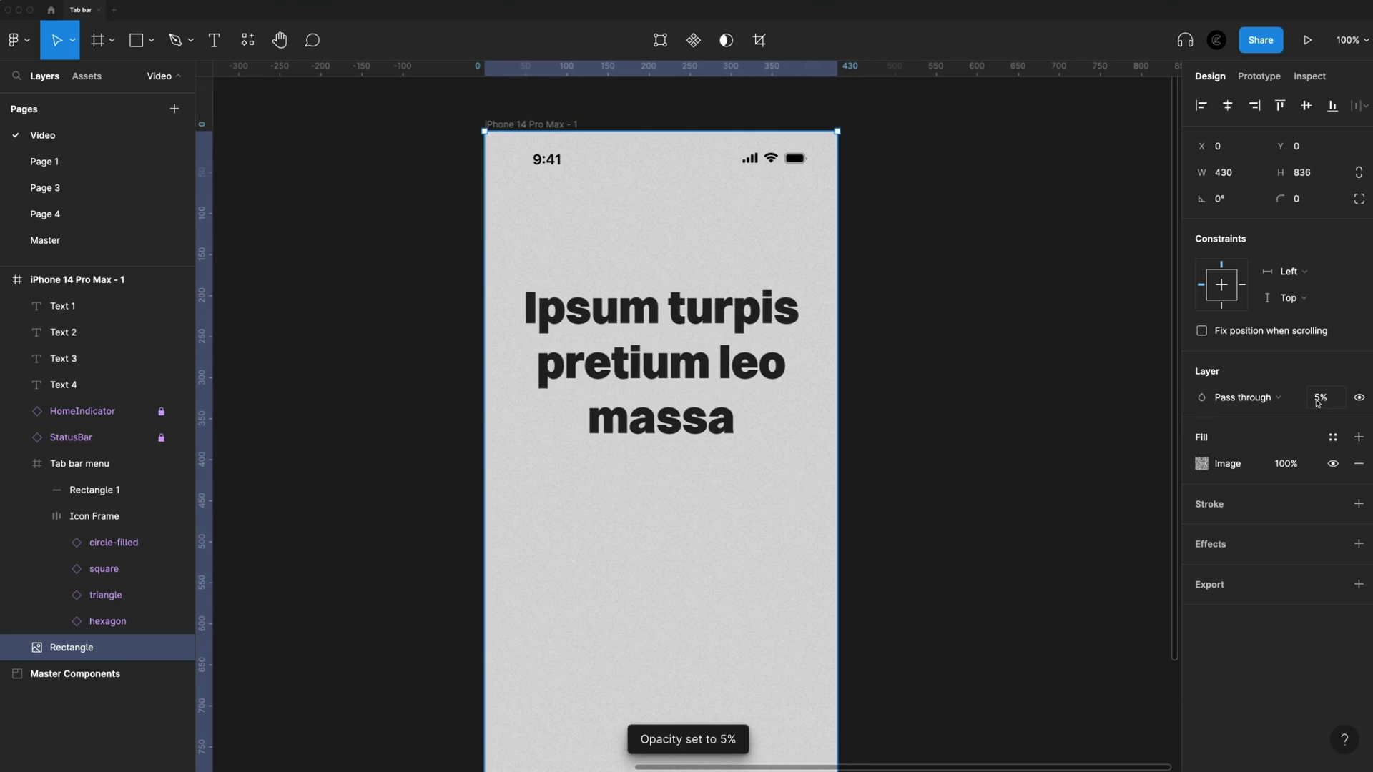
Step: Color the square, triangle and hexagon icons Mid gray, then detach the style to C2C2C2
click(959, 492)
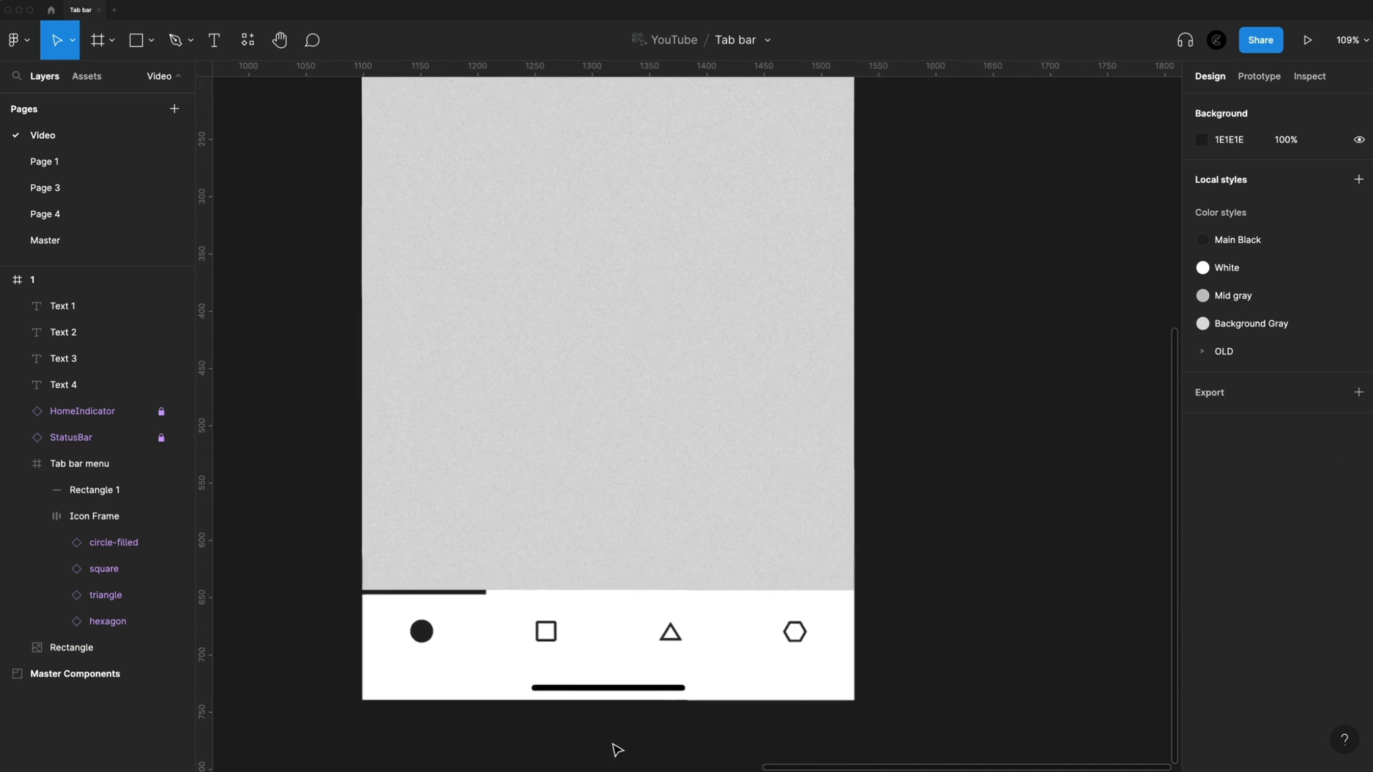
double_click(553, 633)
click(552, 633)
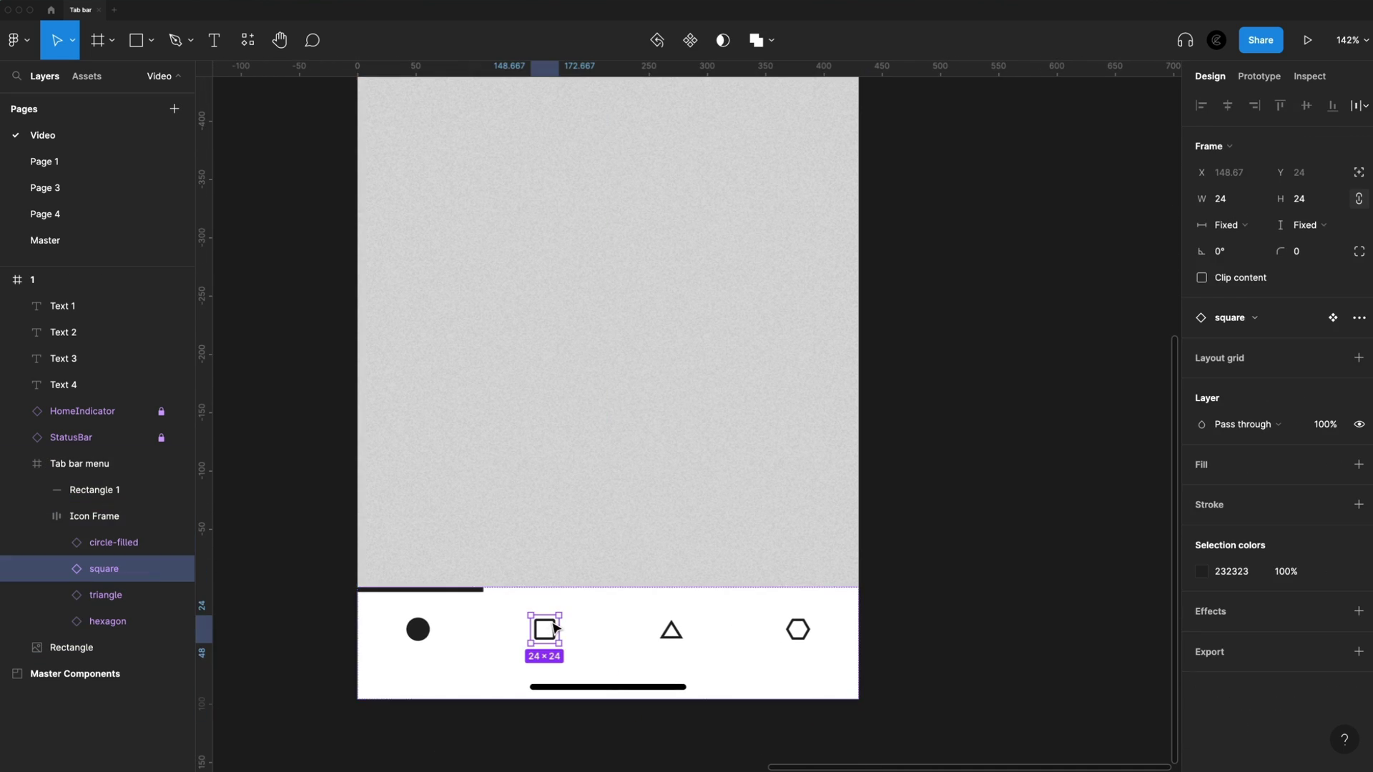
shift+click(670, 631)
shift+click(799, 630)
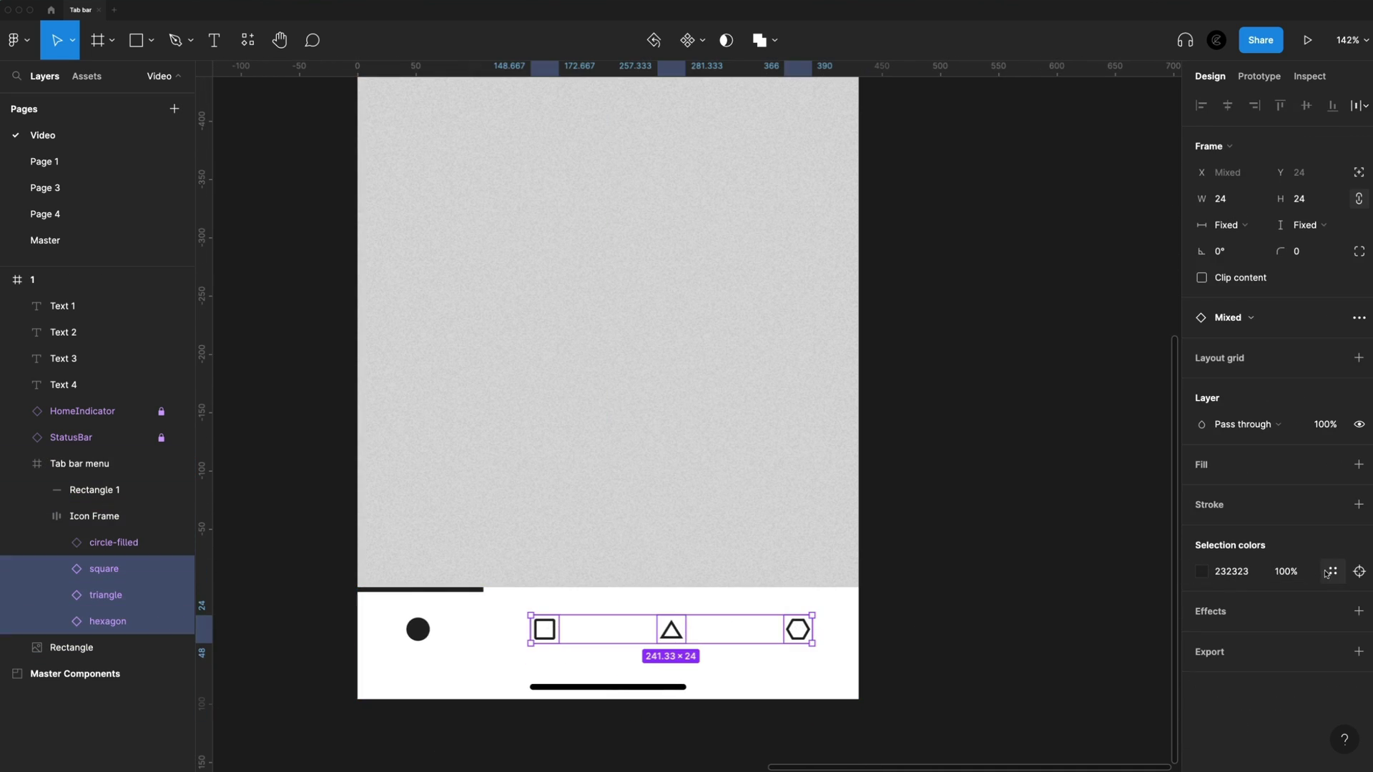
click(1328, 572)
click(1050, 583)
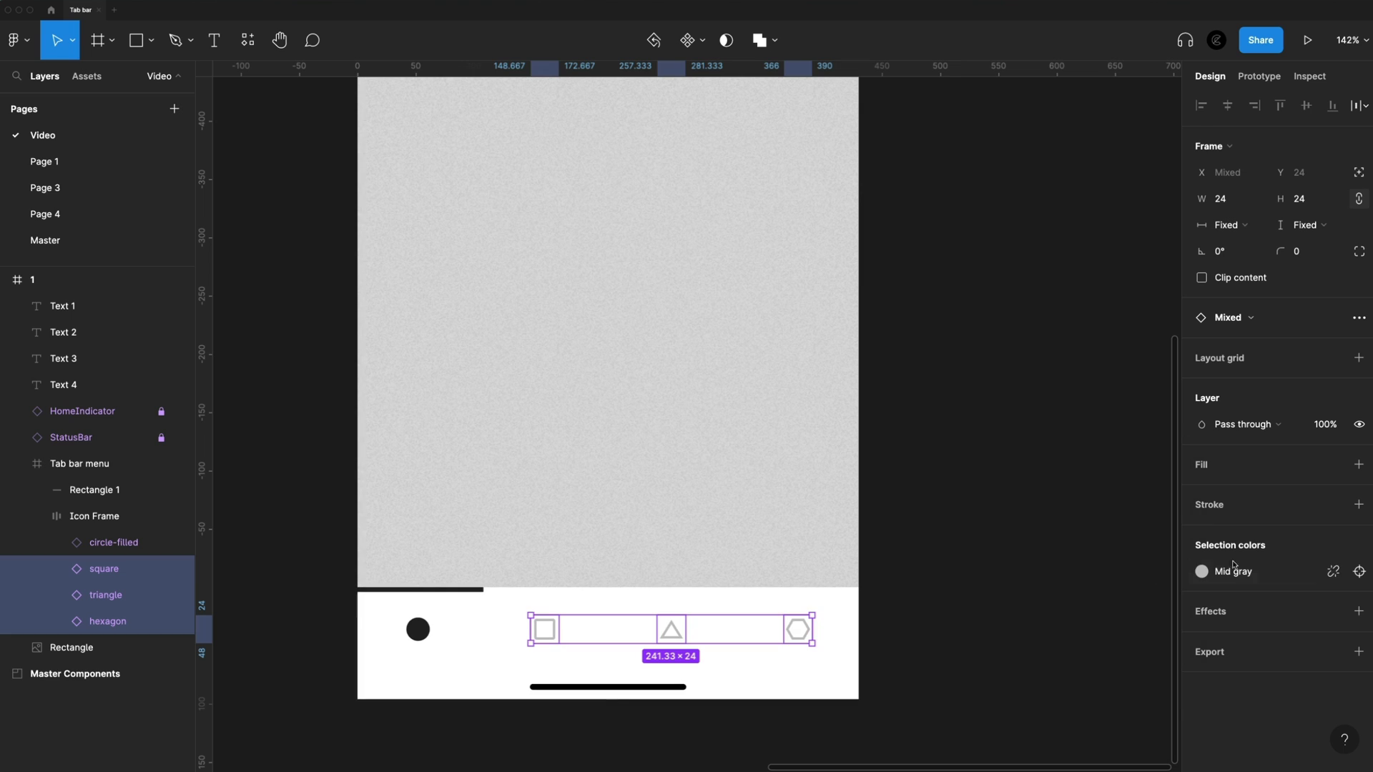
click(1332, 573)
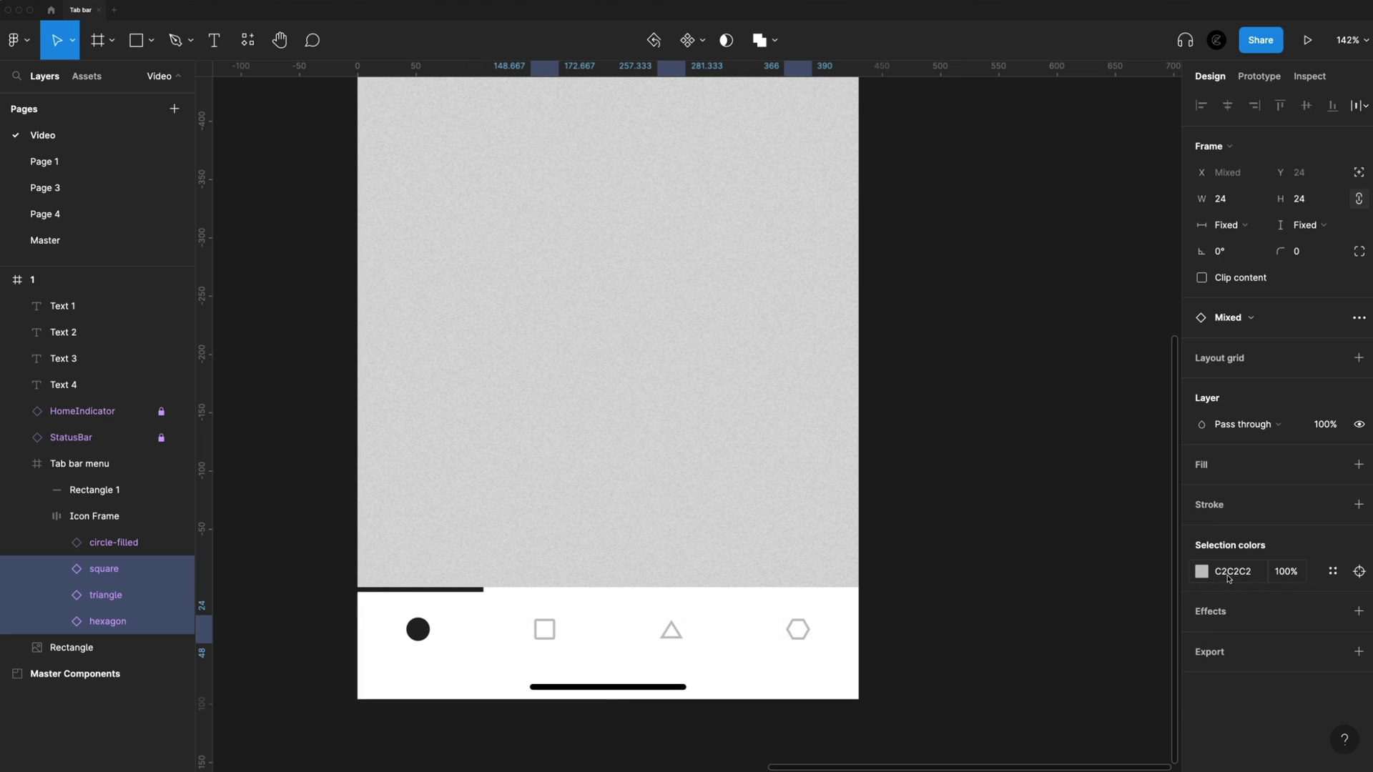
click(1111, 616)
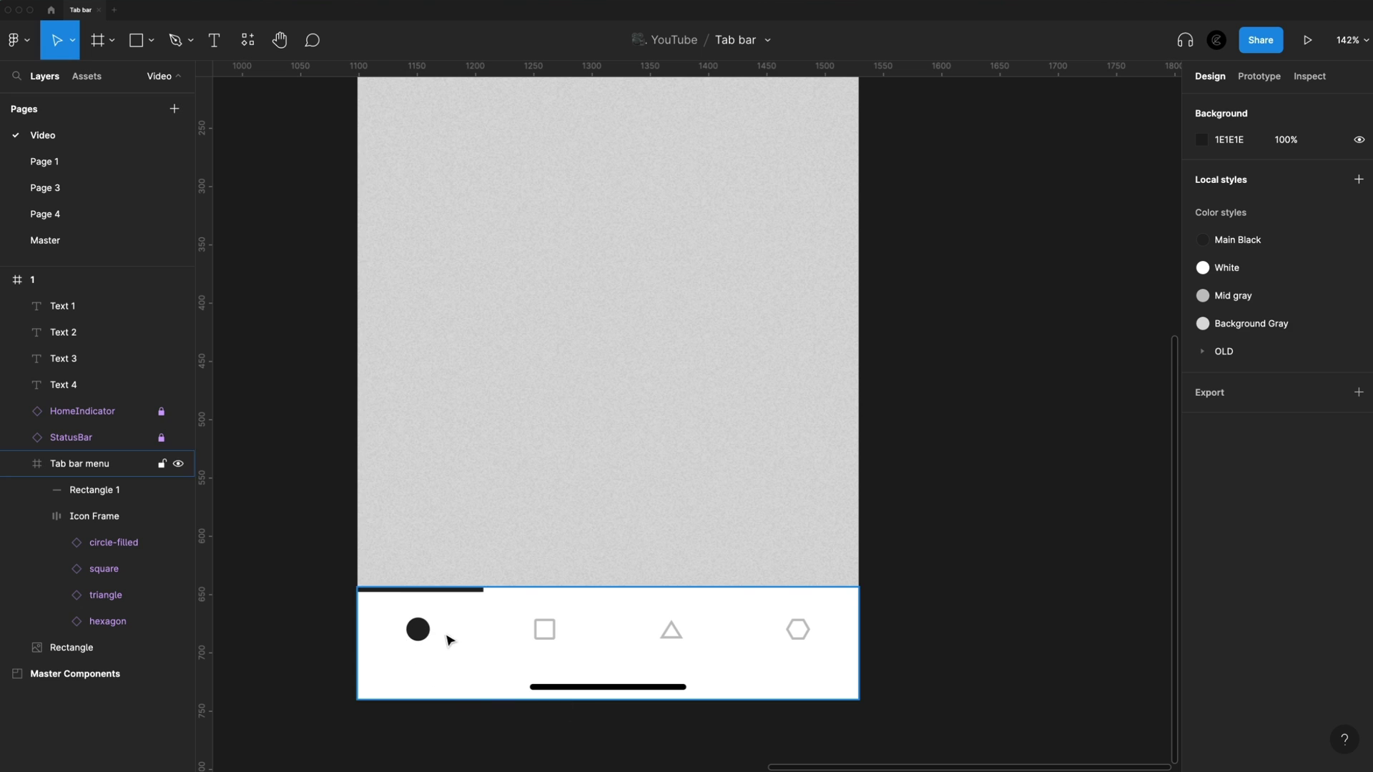
Step: Select frame 1 and duplicate it with Ctrl+D to create frames 2–4
scroll(944, 432, down, 10)
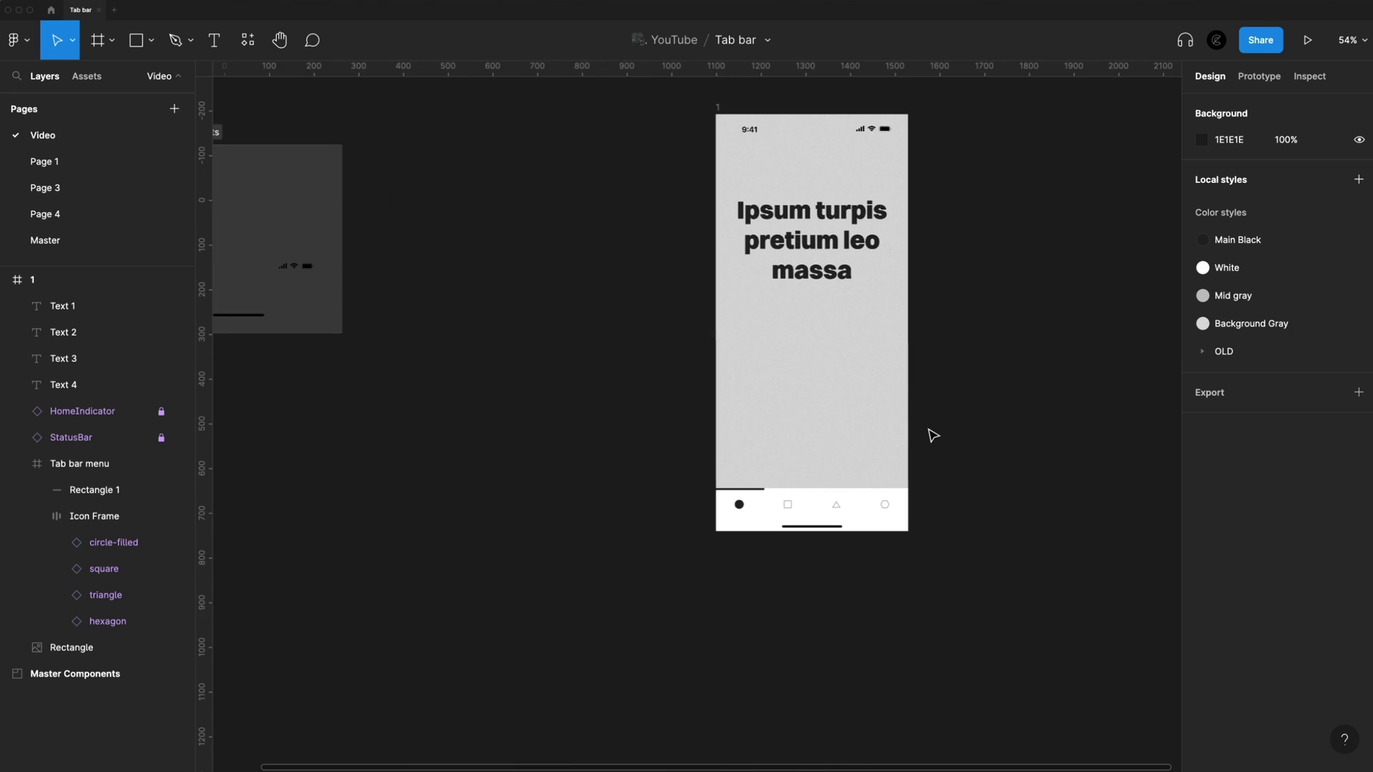
scroll(932, 436, right, 3)
click(614, 146)
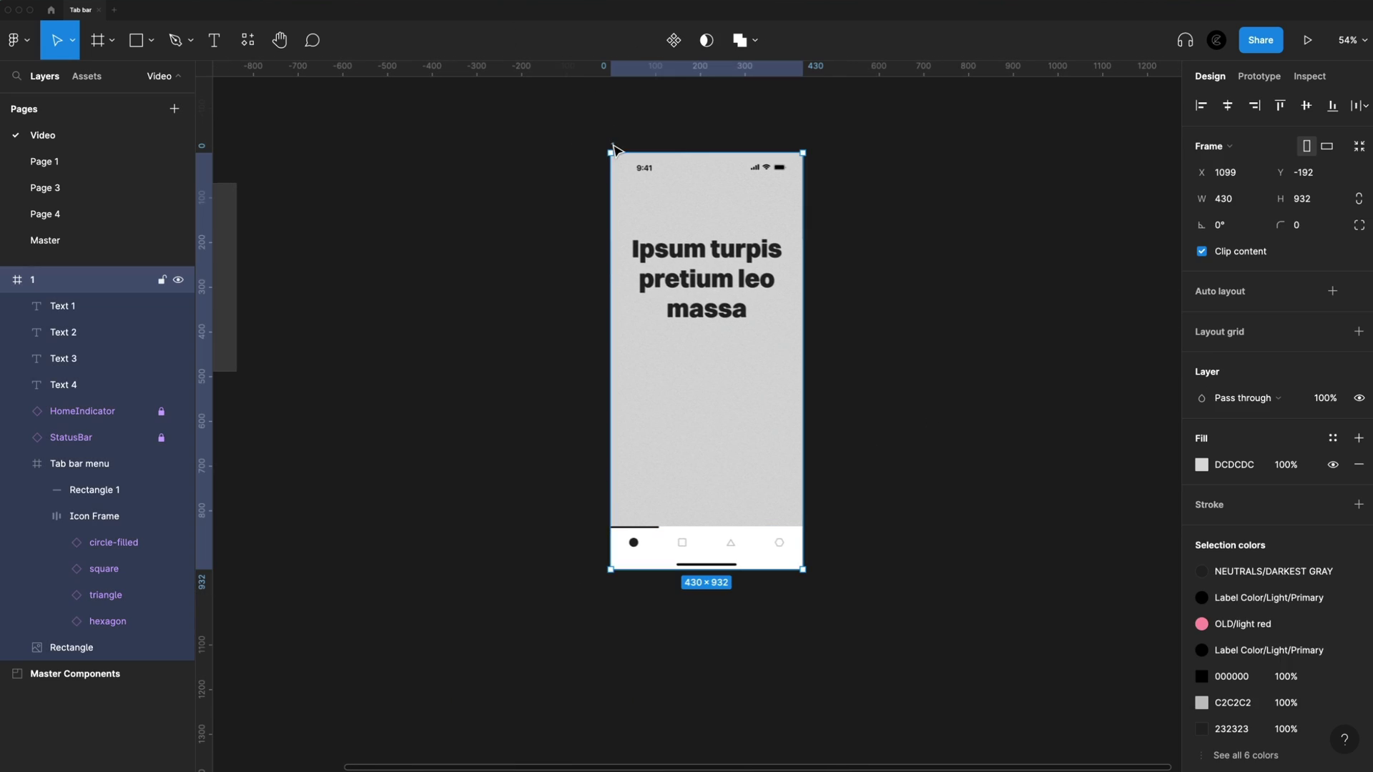
click(632, 148)
click(621, 150)
key(ctrl+d)
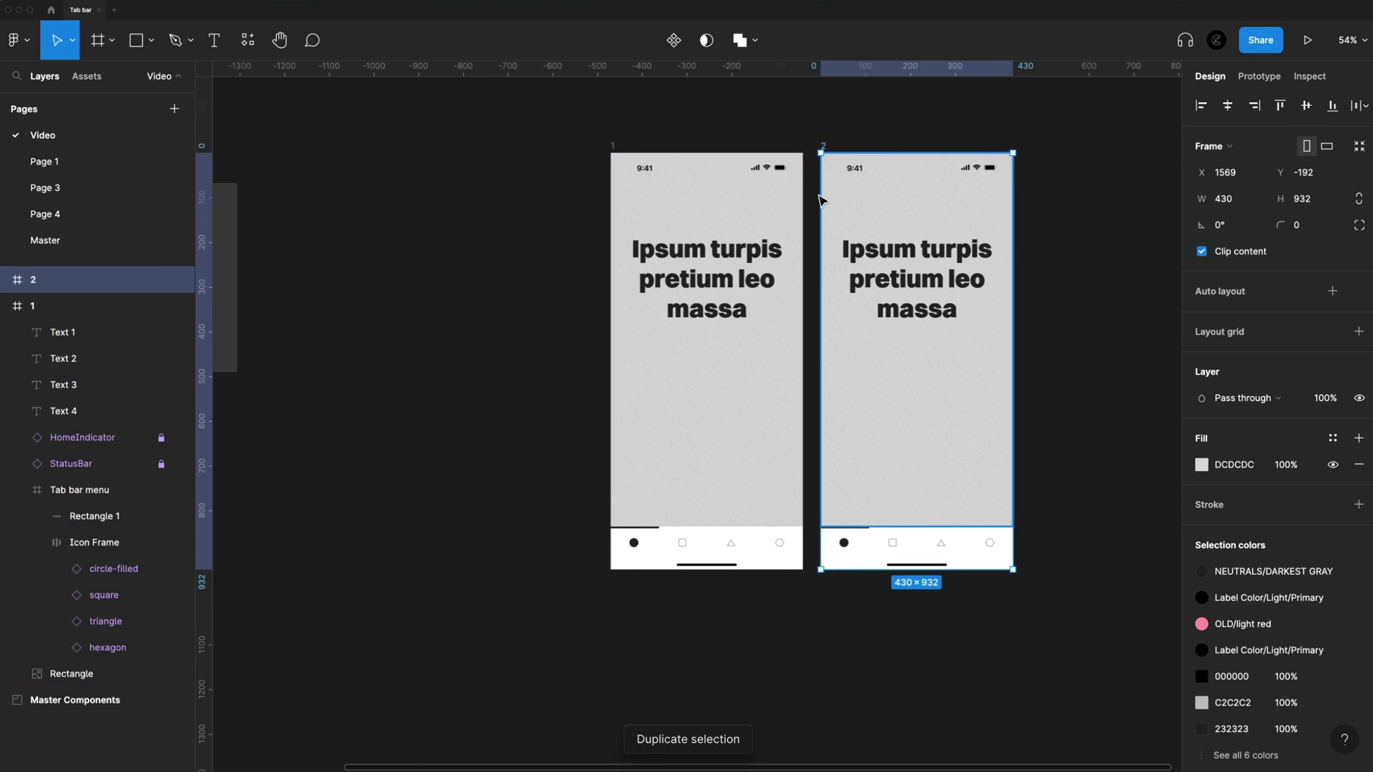
key(ctrl+d)
key(ctrl+d)
scroll(697, 358, right, 5)
click(614, 620)
scroll(564, 597, up, 3)
scroll(571, 617, up, 2)
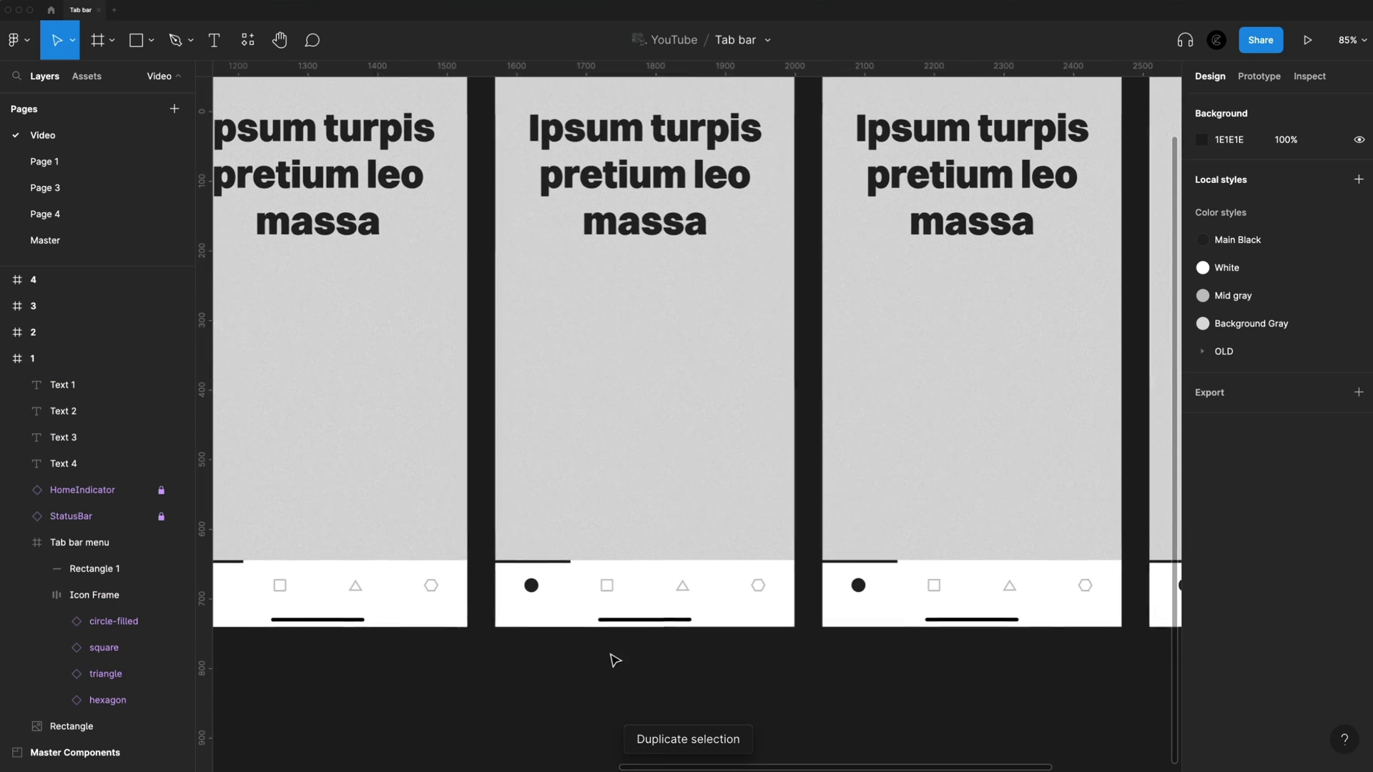
scroll(611, 657, up, 5)
Step: In frame 2, swap the square icon to square-filled and color it Main Black
click(612, 550)
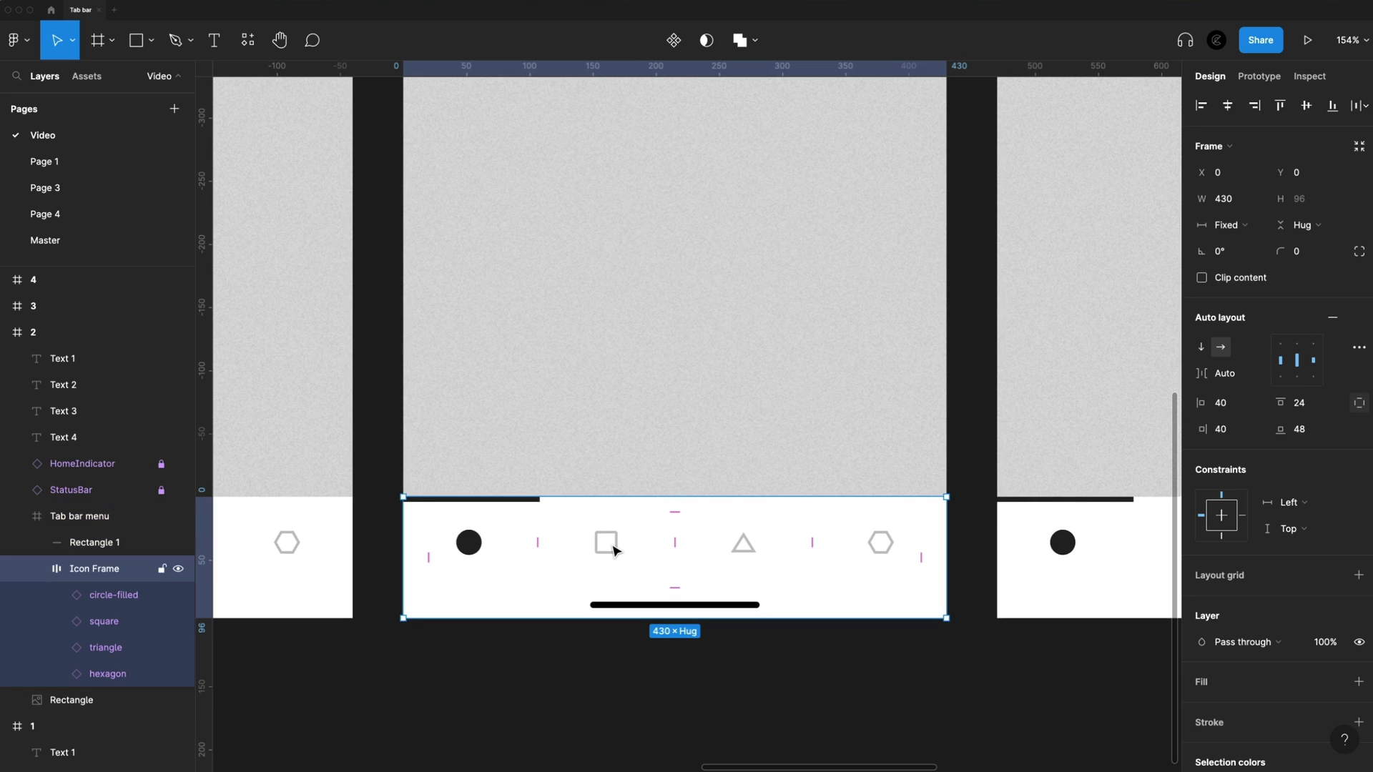
click(614, 550)
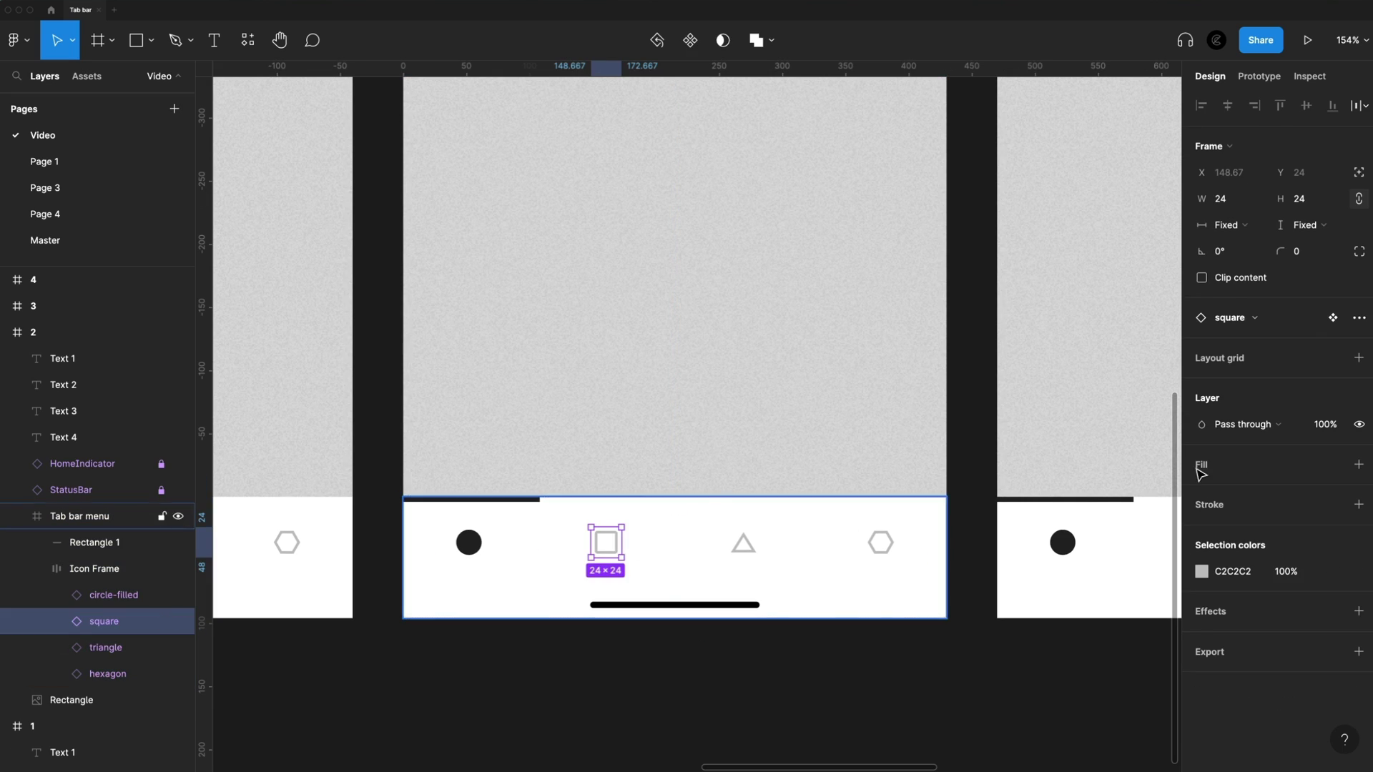
click(1236, 324)
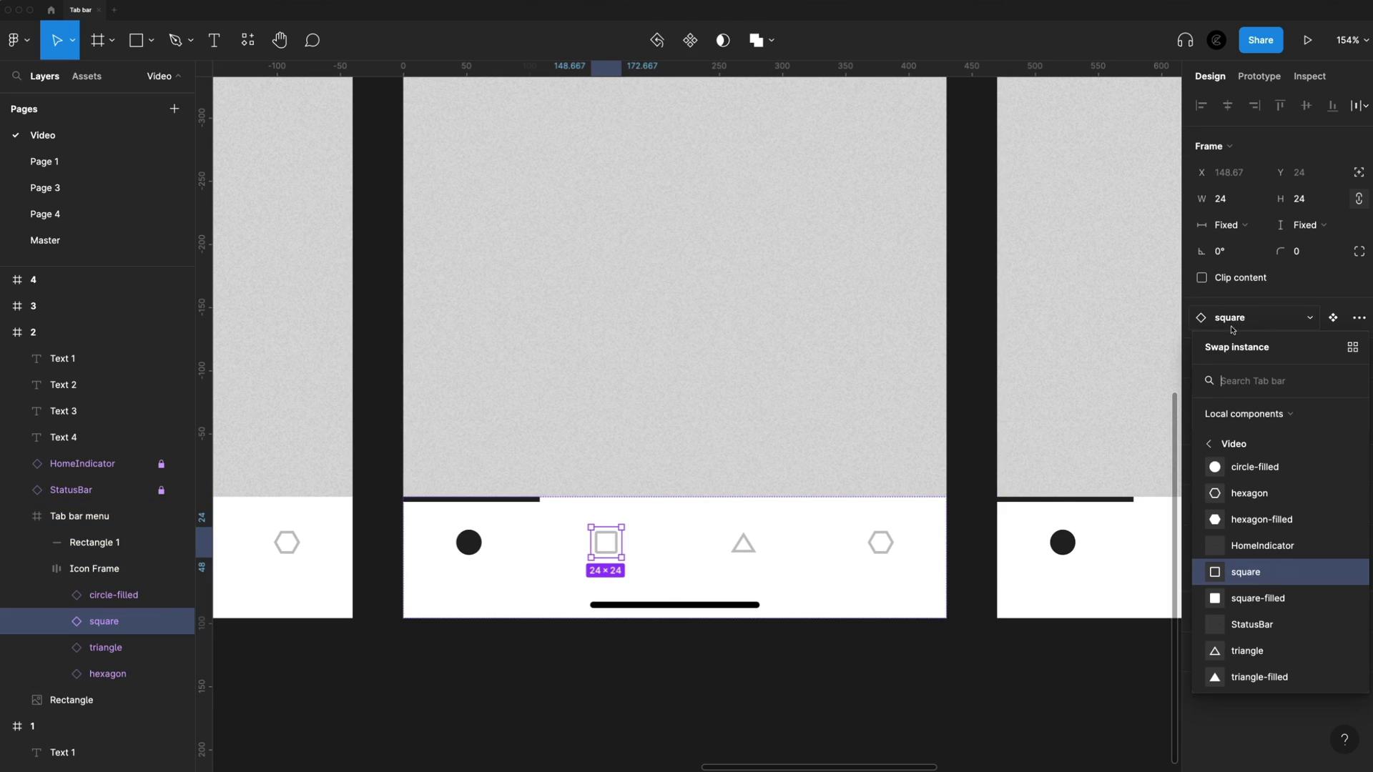
click(1258, 600)
click(1202, 572)
click(1334, 572)
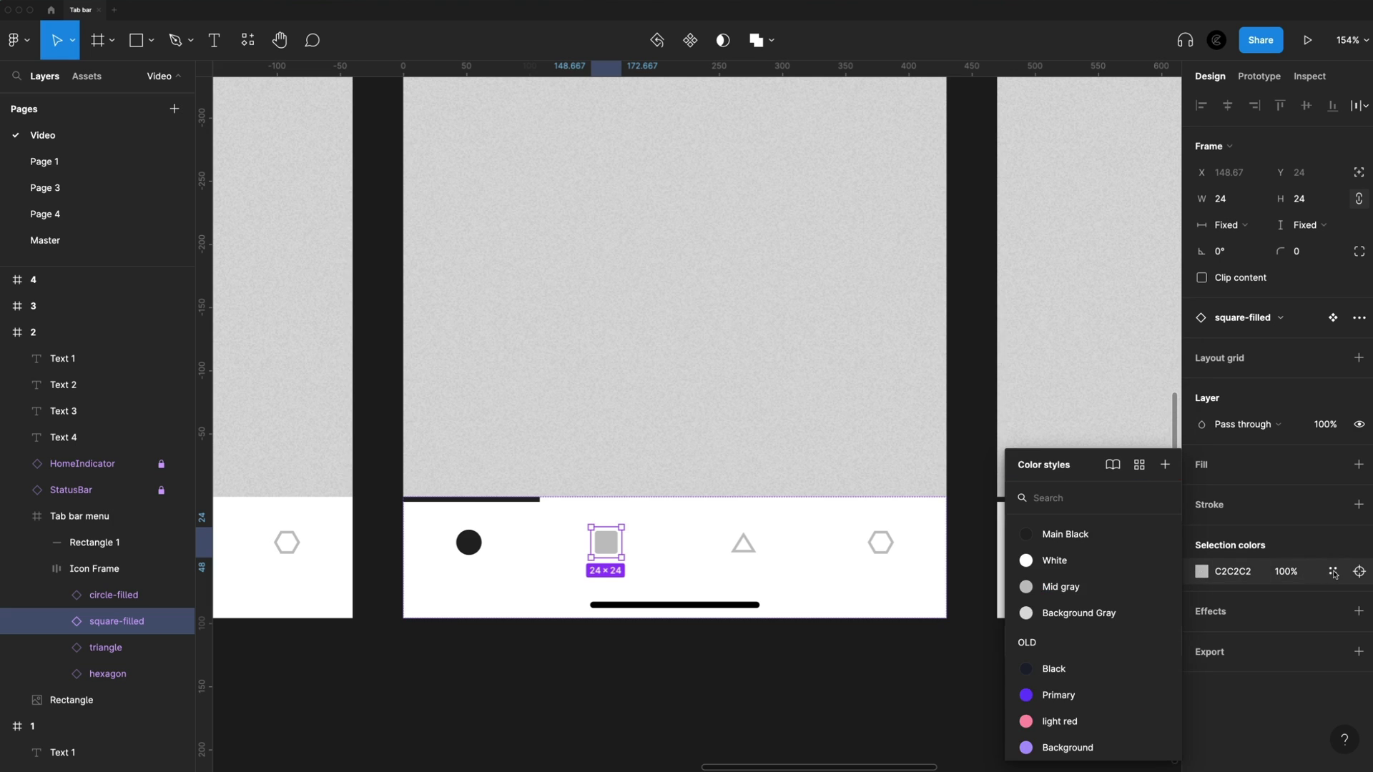
click(1066, 534)
Step: Make frame 2's circle icon Mid gray and swap it to the outline circle
key(shift+Tab)
click(1063, 588)
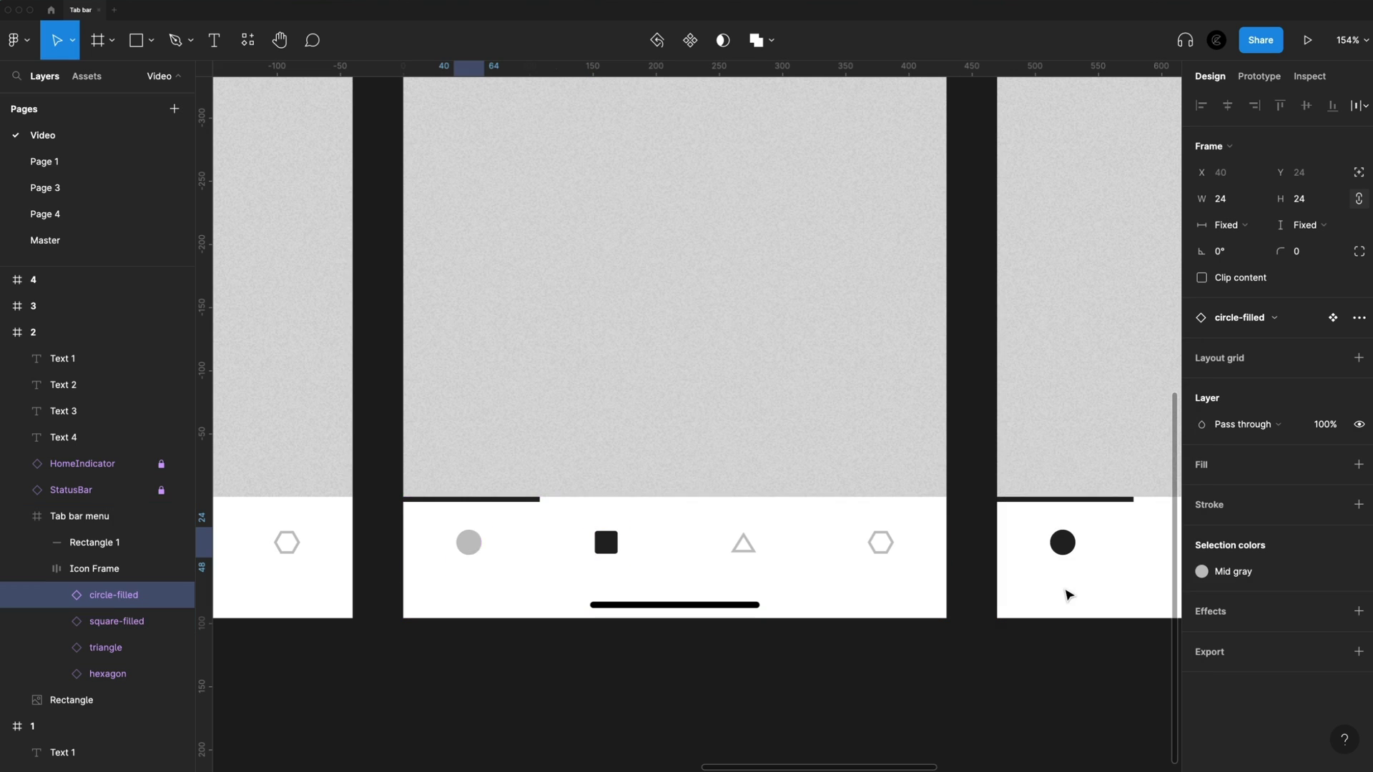
click(1254, 324)
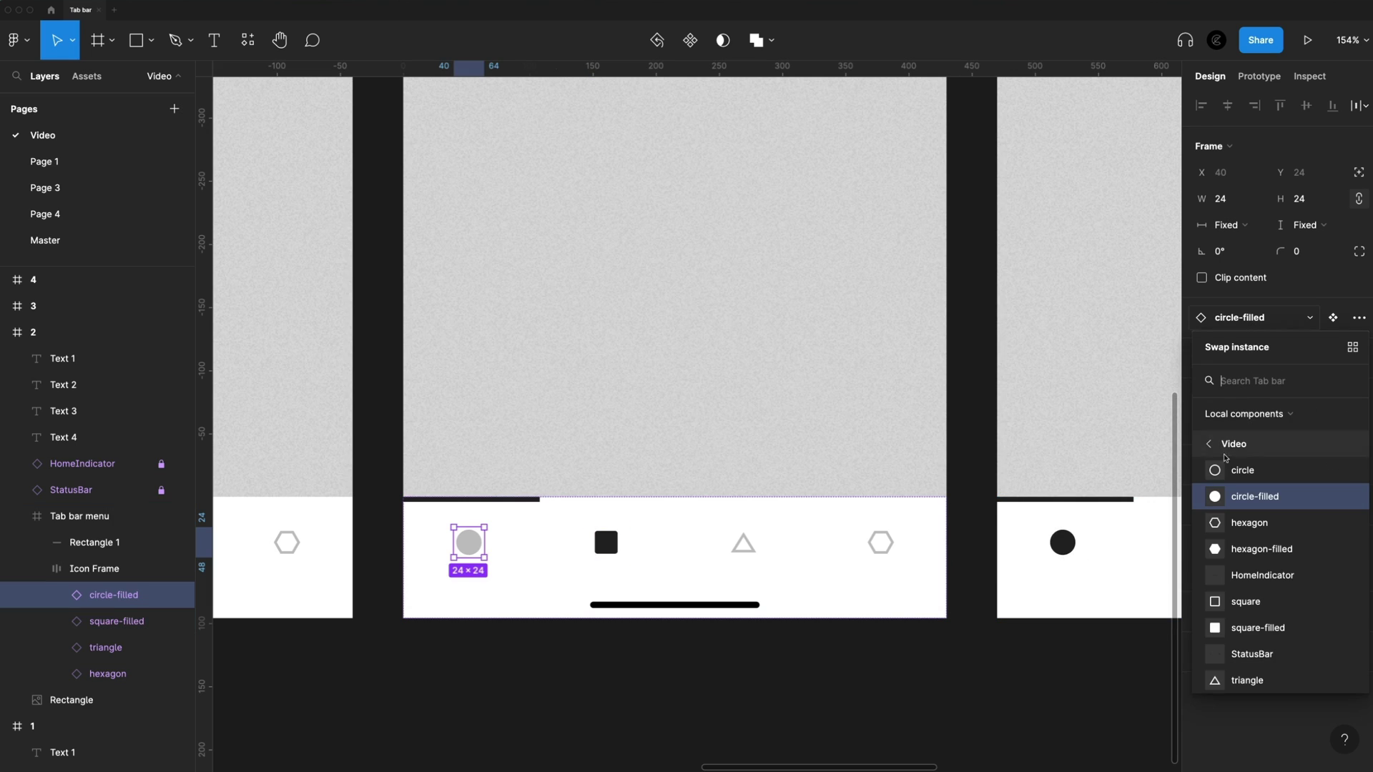
click(1248, 469)
click(523, 643)
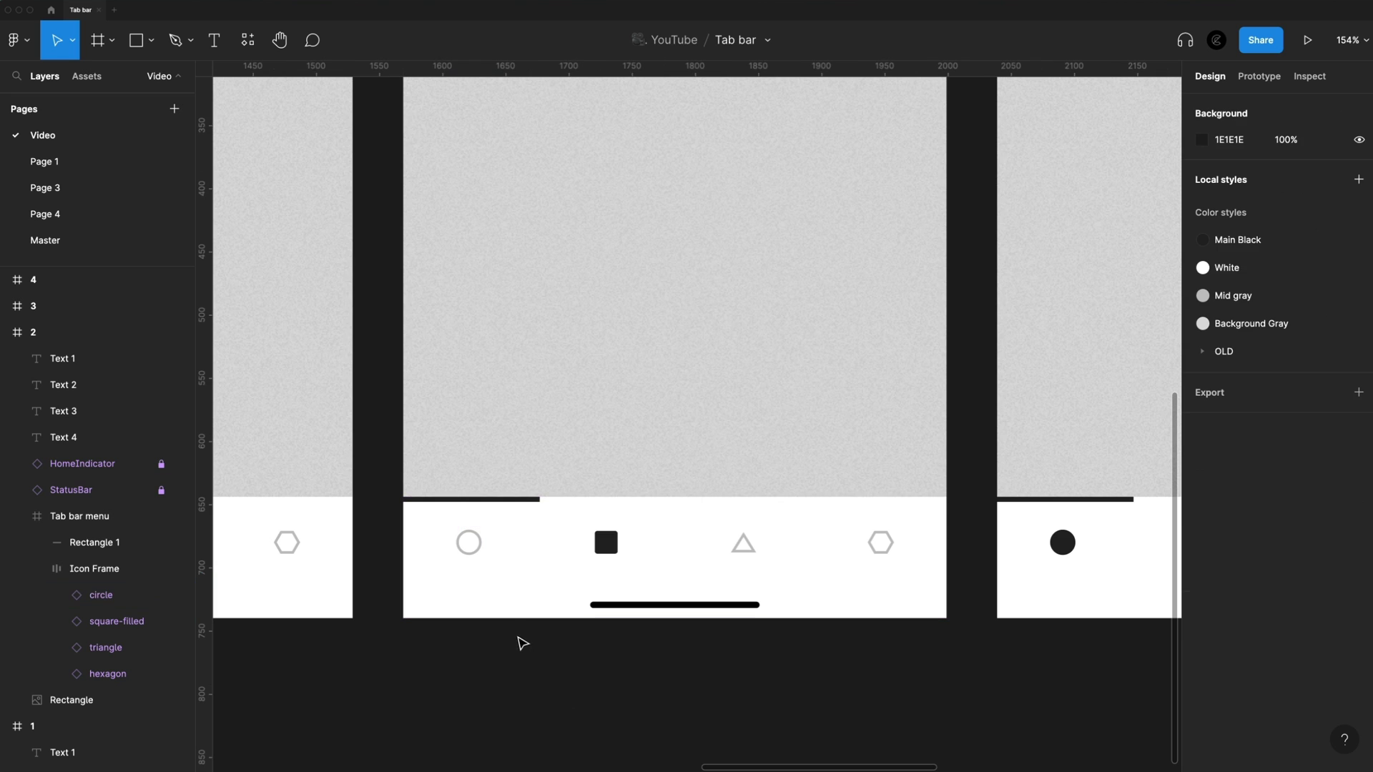
scroll(561, 567, up, 5)
click(466, 447)
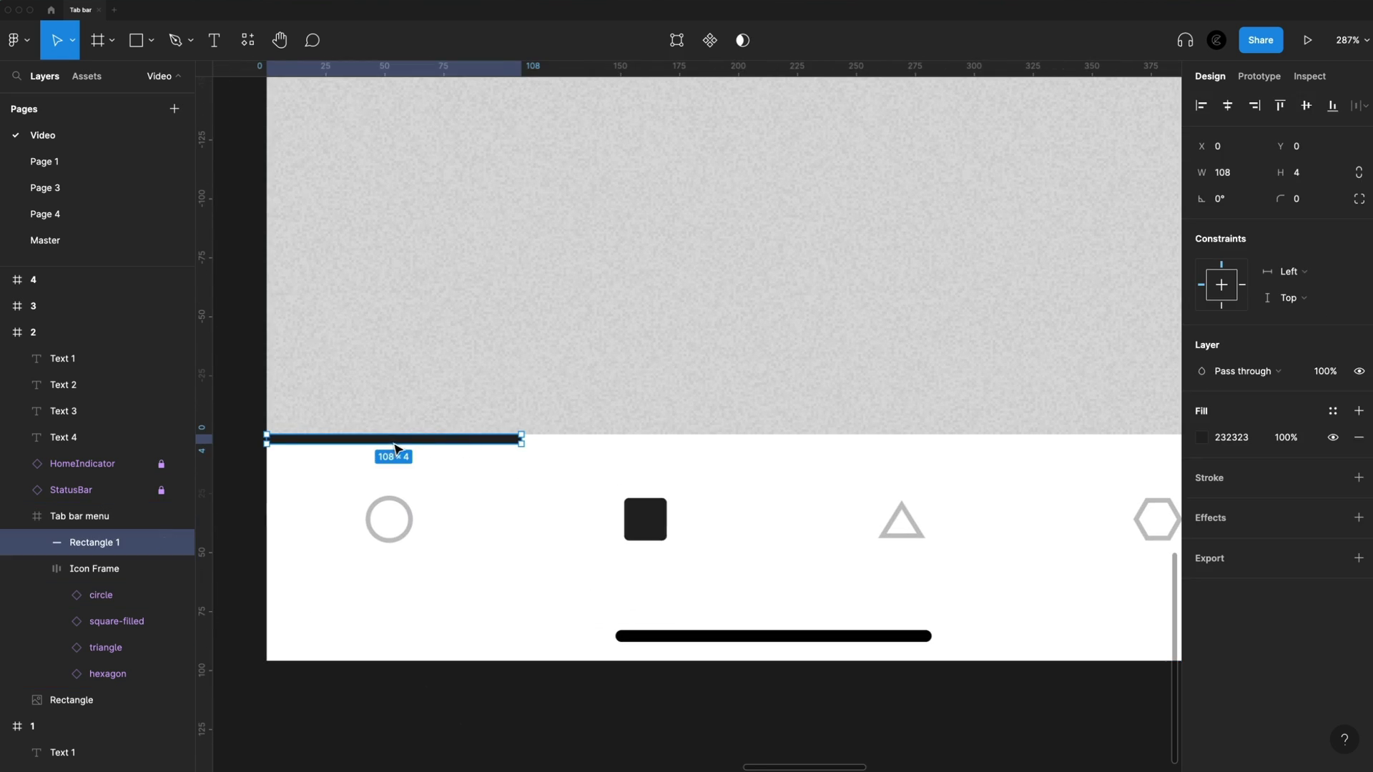
Step: Move frame 2's indicator bar above the filled square icon
drag(395, 448, 648, 449)
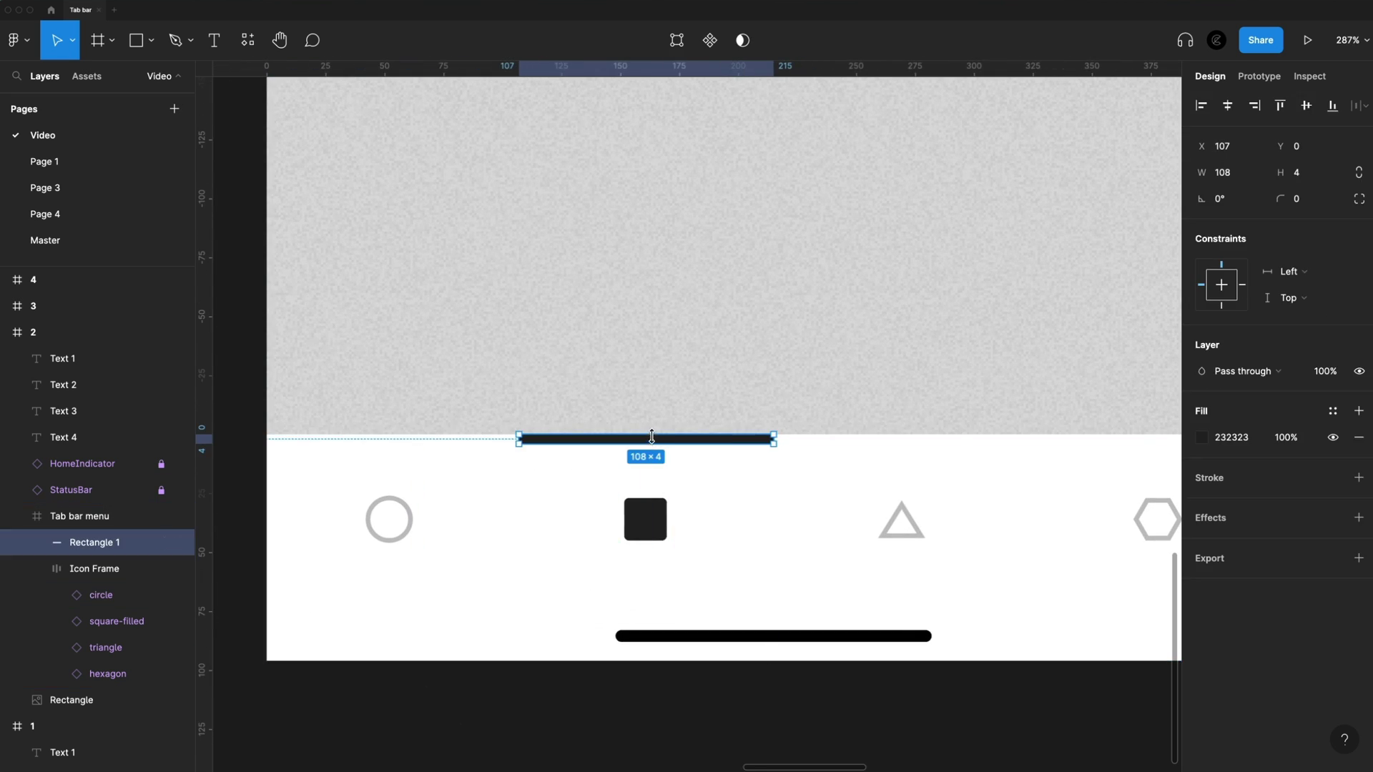
scroll(671, 517, down, 10)
click(762, 725)
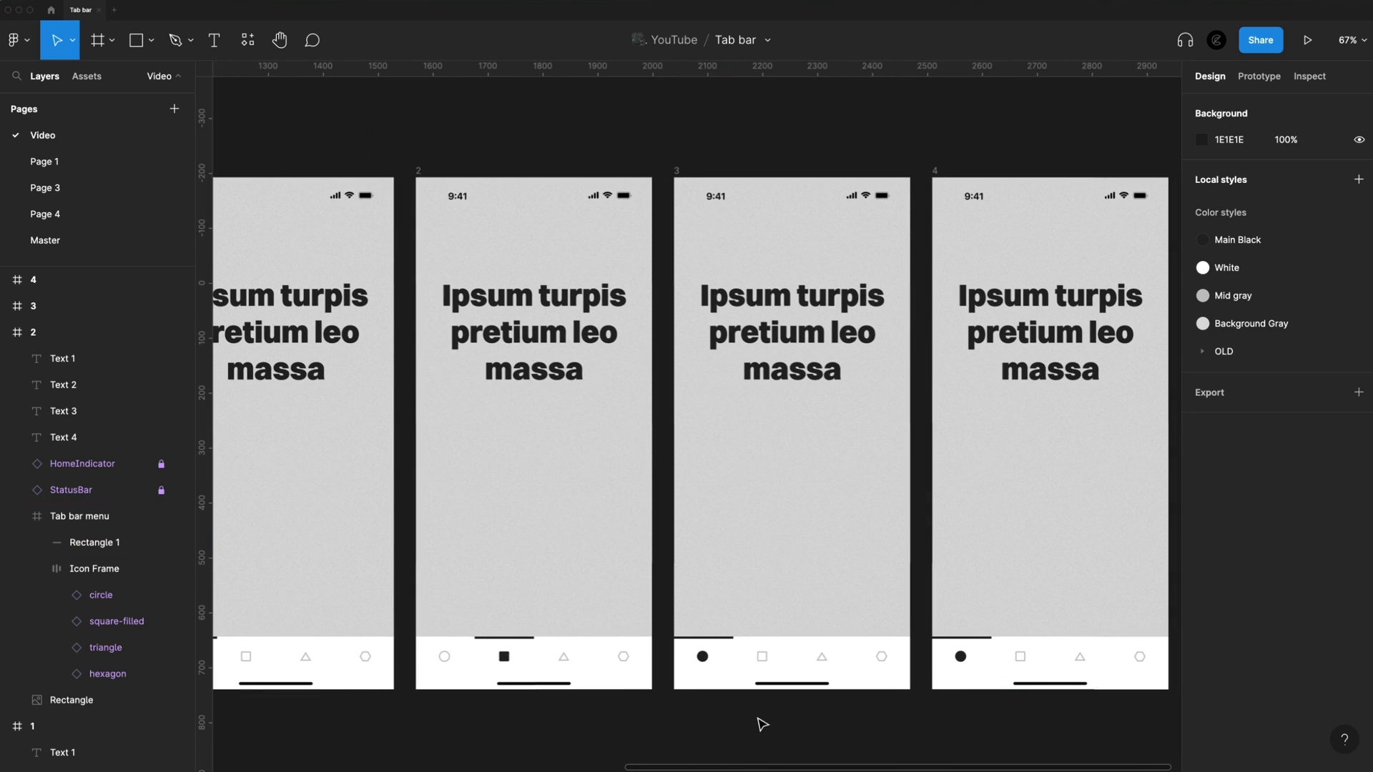
scroll(816, 713, up, 8)
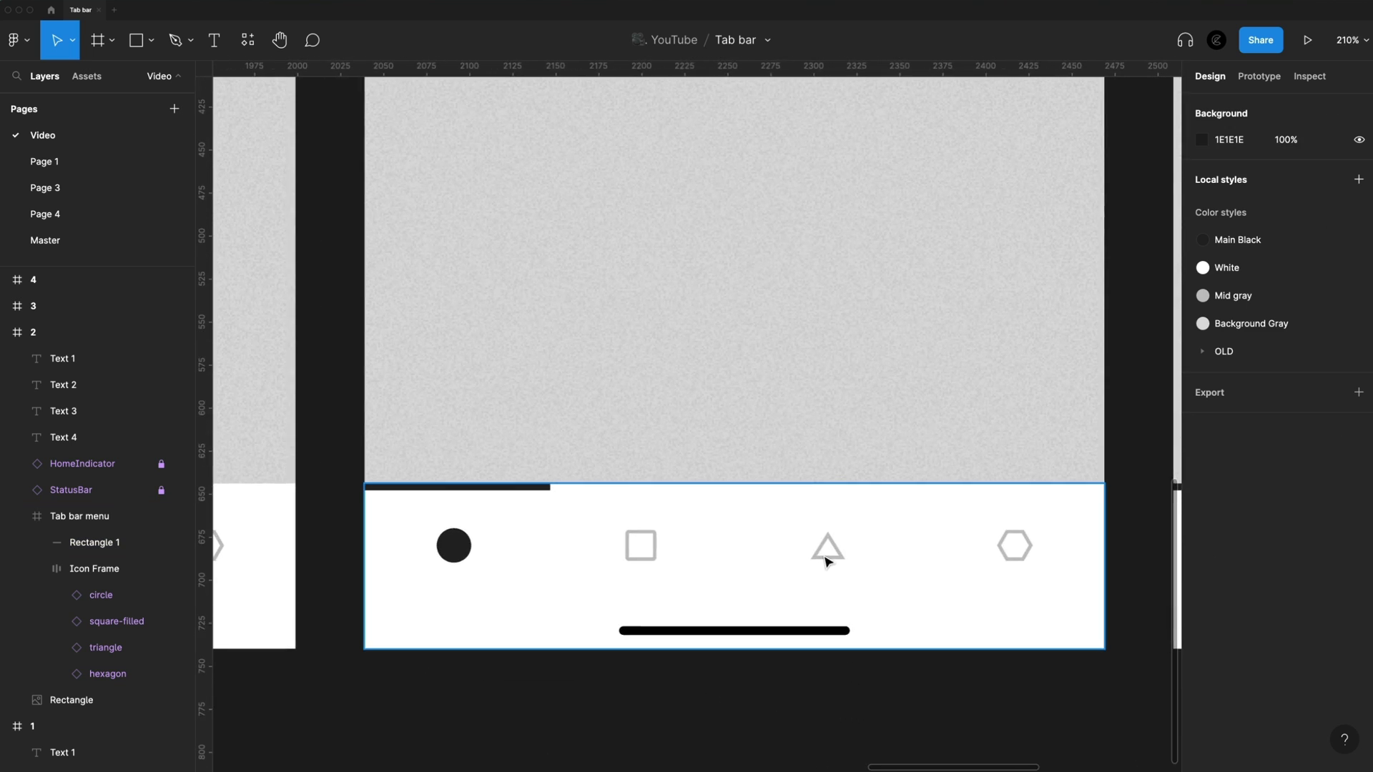
Step: In frame 3, make the triangle icon filled and the circle an outline
click(826, 562)
click(826, 561)
click(454, 547)
click(493, 489)
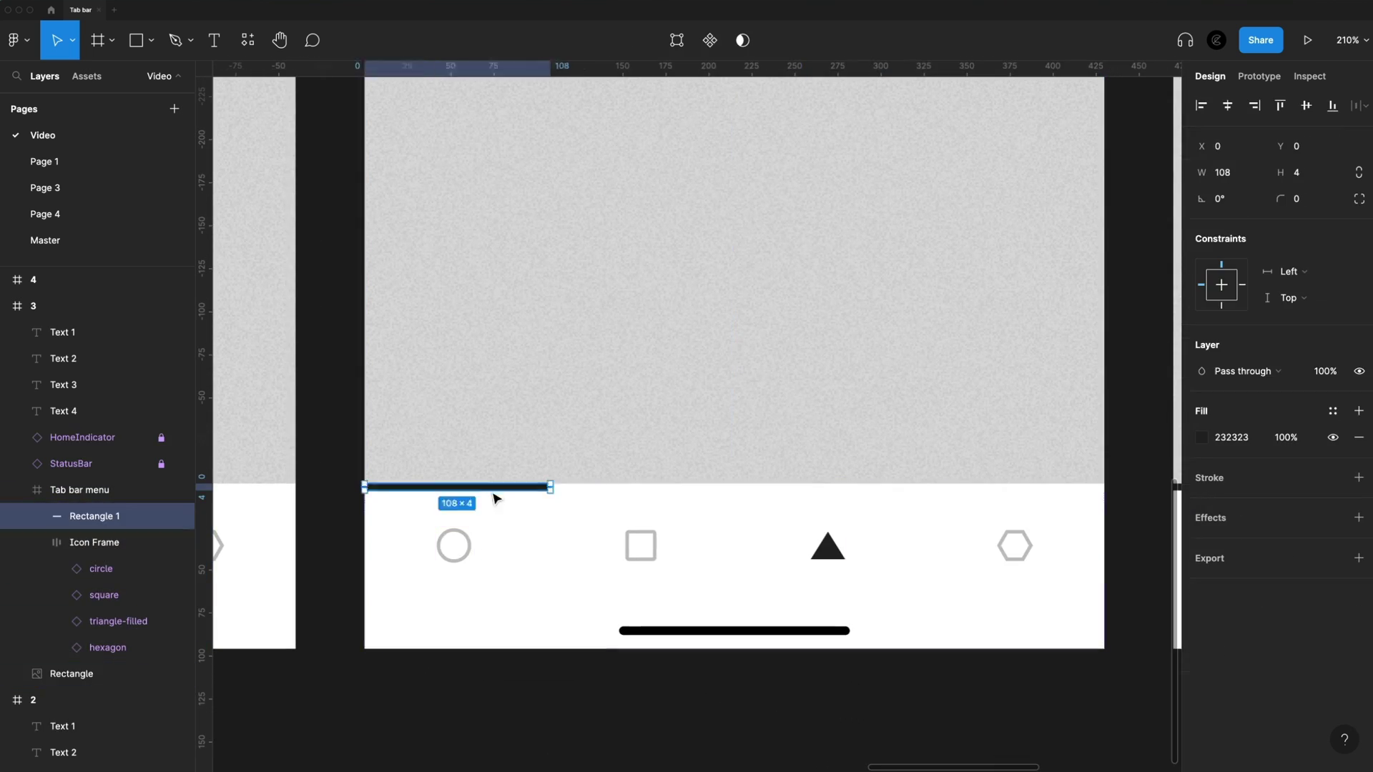
scroll(977, 551, right, 2)
Step: In frame 4, fill the hexagon, outline the circle, and move the indicator bar above the hexagon
double_click(964, 540)
click(1258, 552)
double_click(402, 539)
drag(458, 481, 1011, 500)
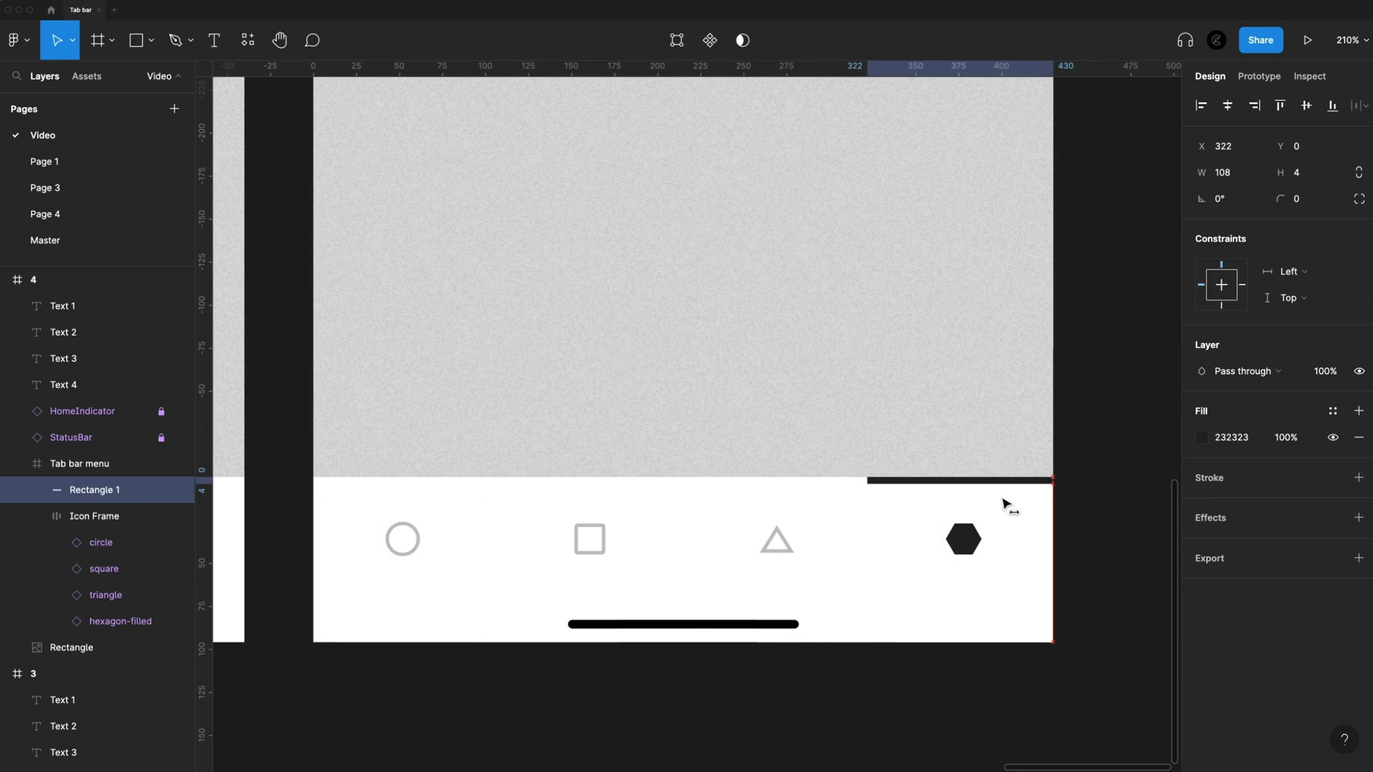
scroll(1001, 572, down, 10)
click(955, 697)
scroll(955, 698, right, 1)
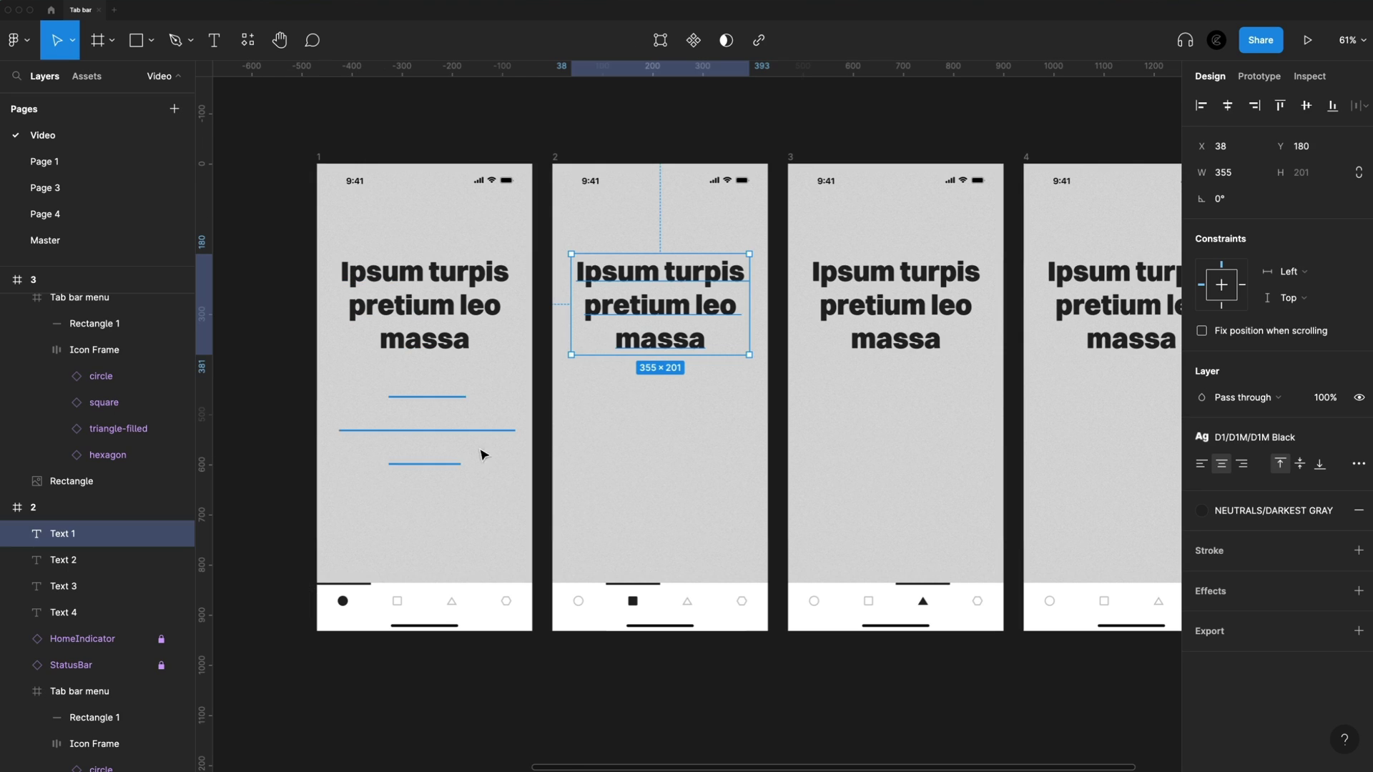
Step: In frame 2, move Text 2 up to the headline position at 100% opacity
click(105, 557)
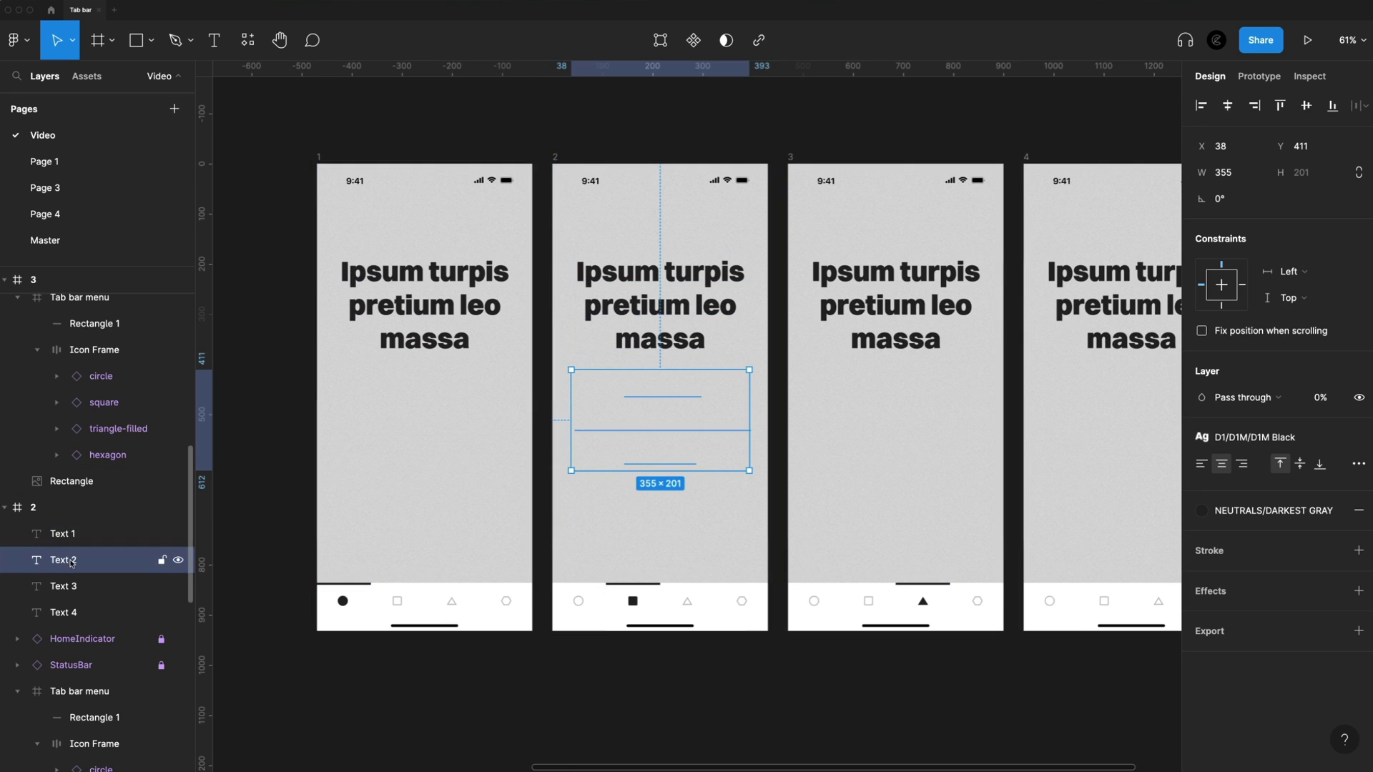
drag(733, 312, 740, 277)
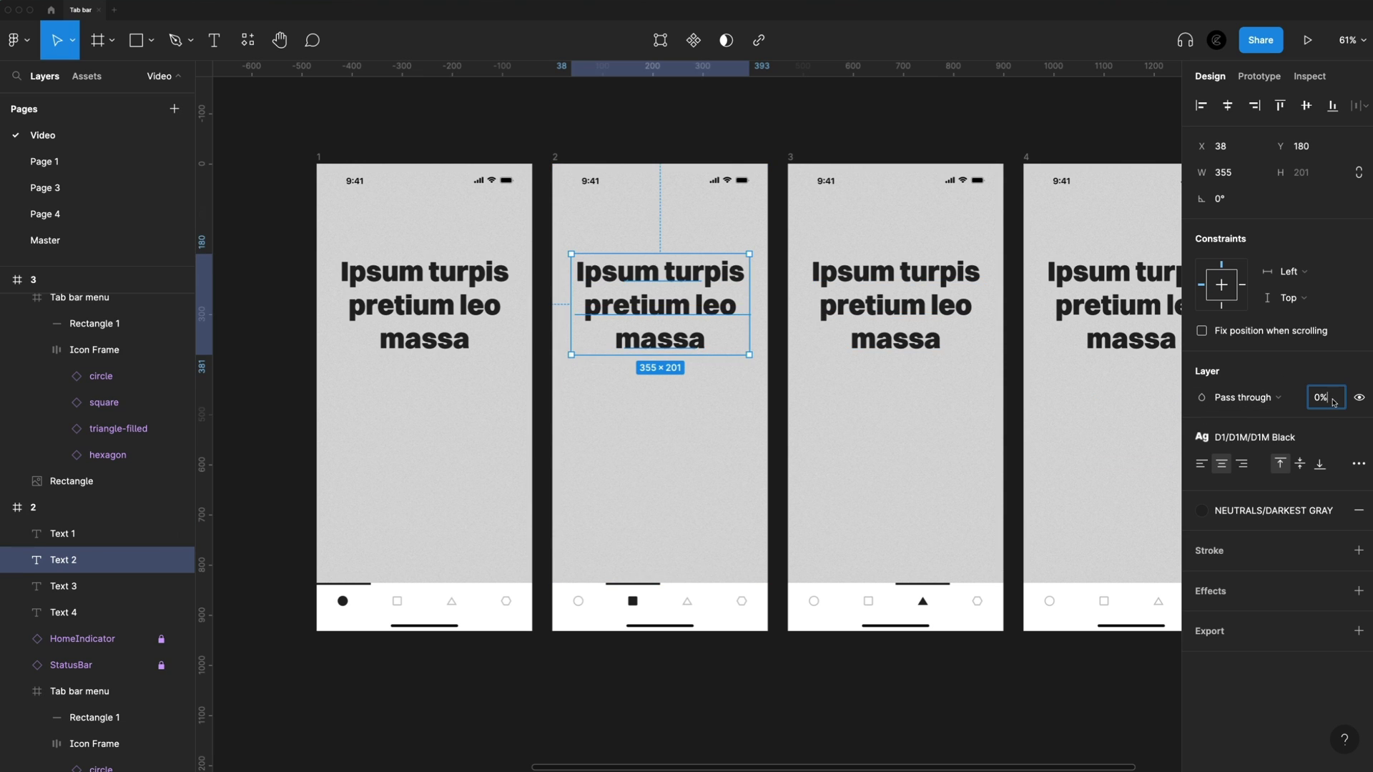
text(100)
key(Return)
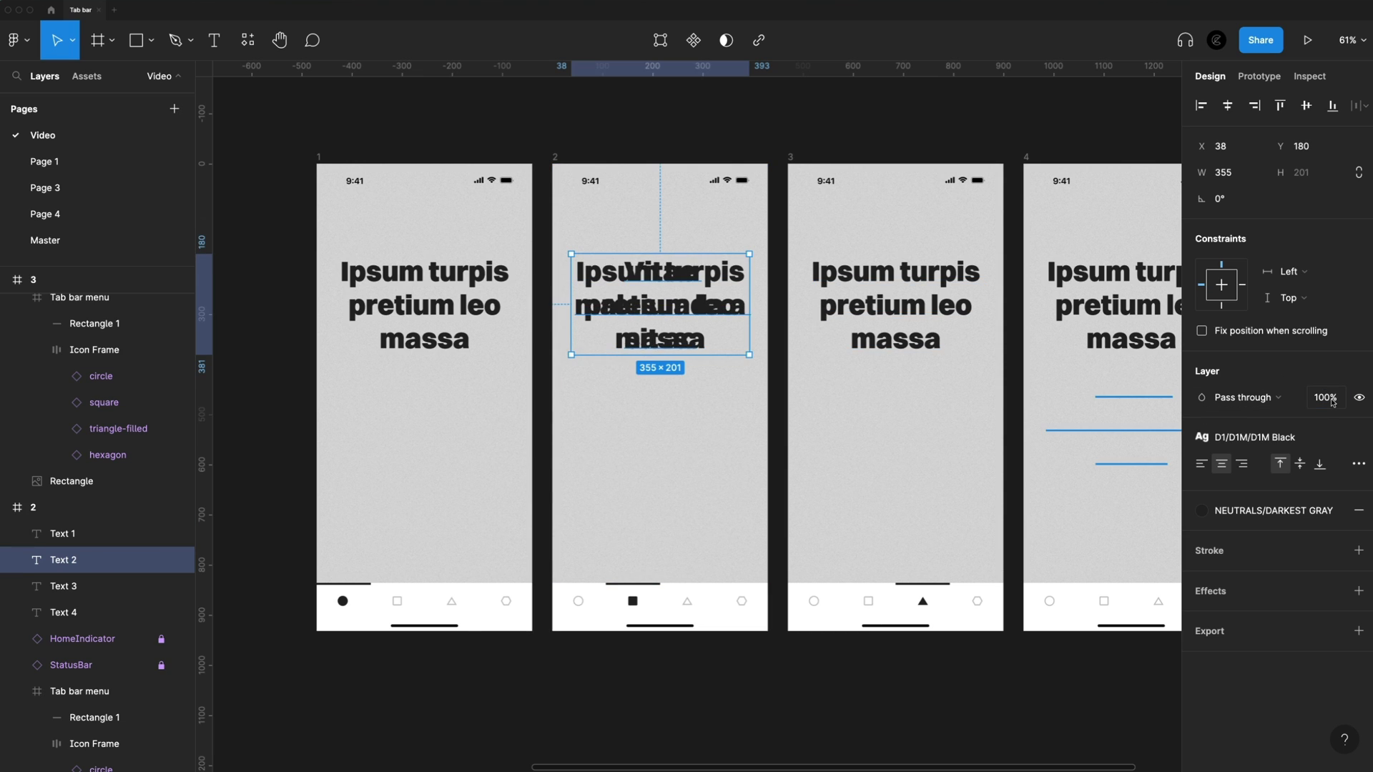
key(alt)
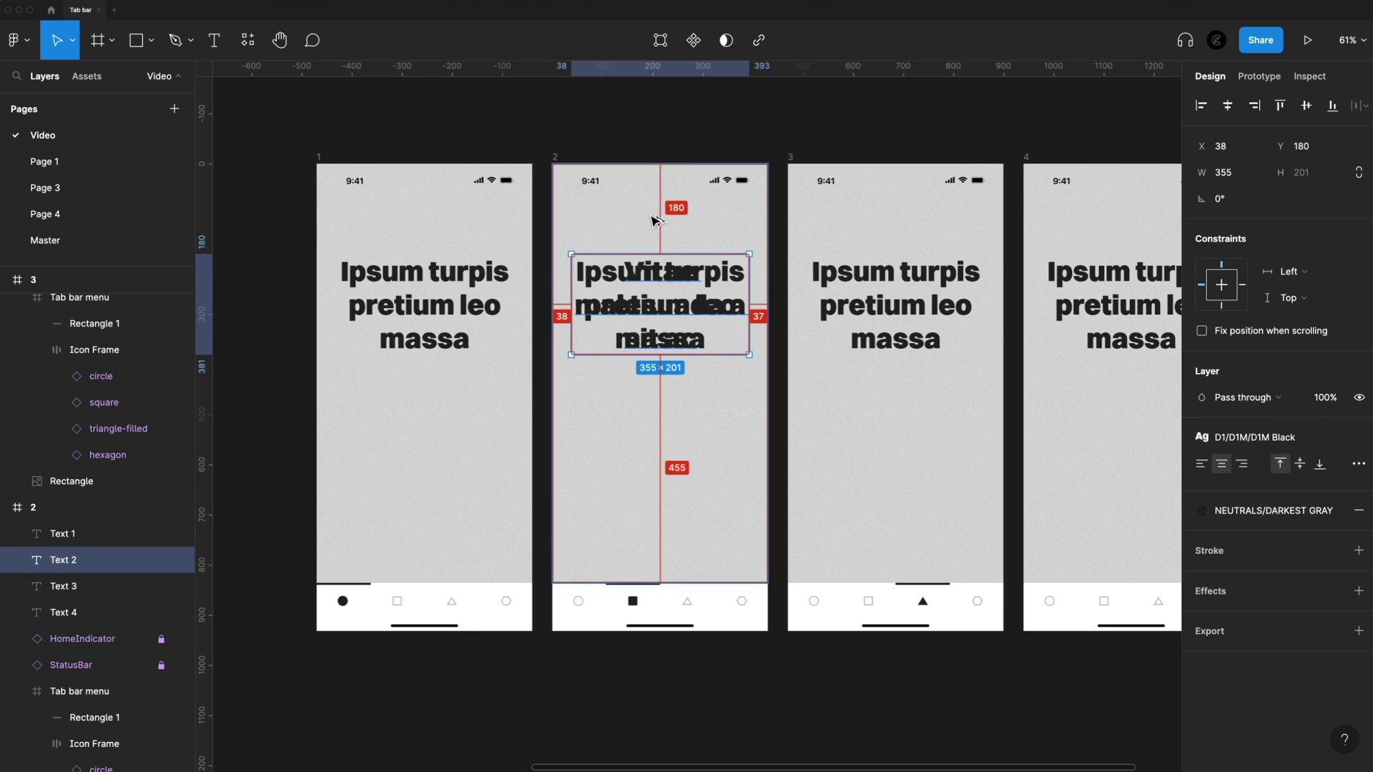
Step: Move frame 2's old Text 1 headline below and set its opacity to 0%
click(731, 262)
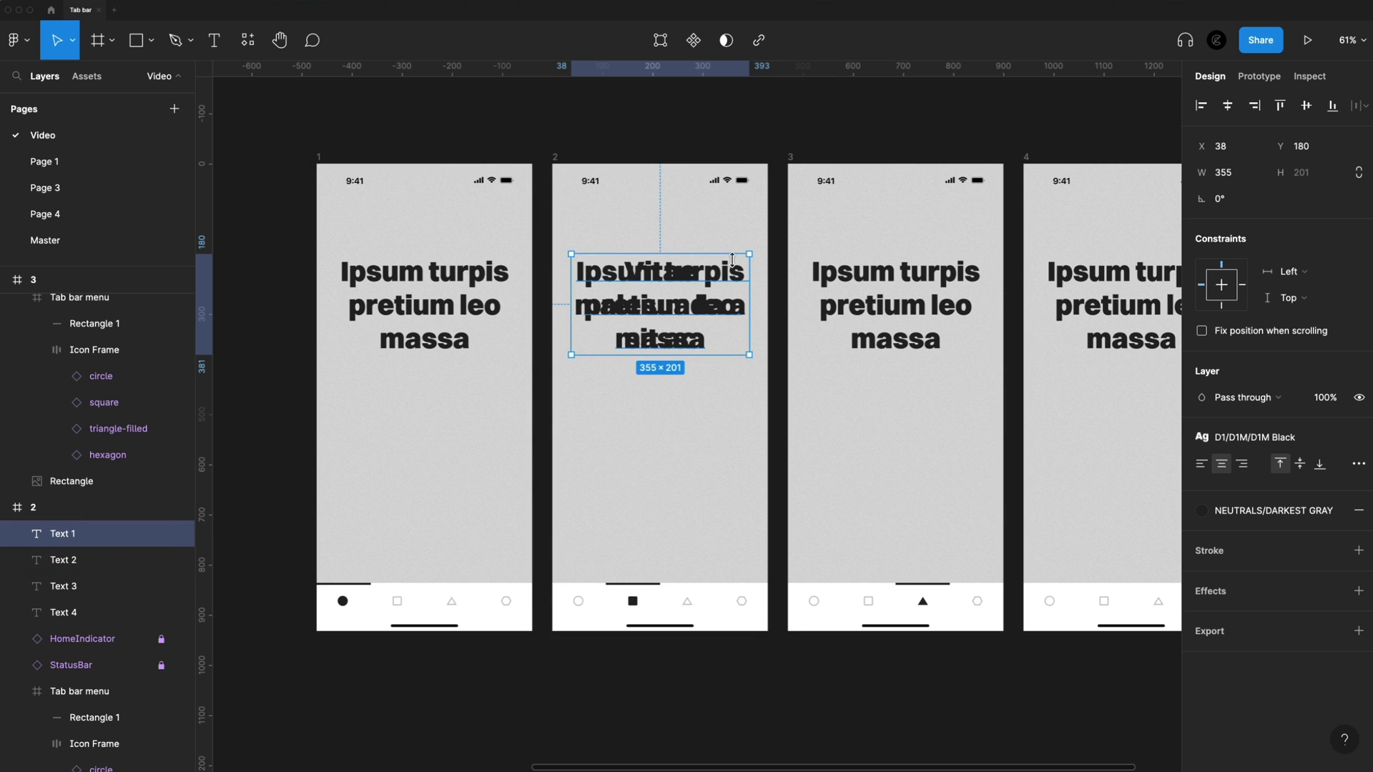
drag(741, 323, 736, 481)
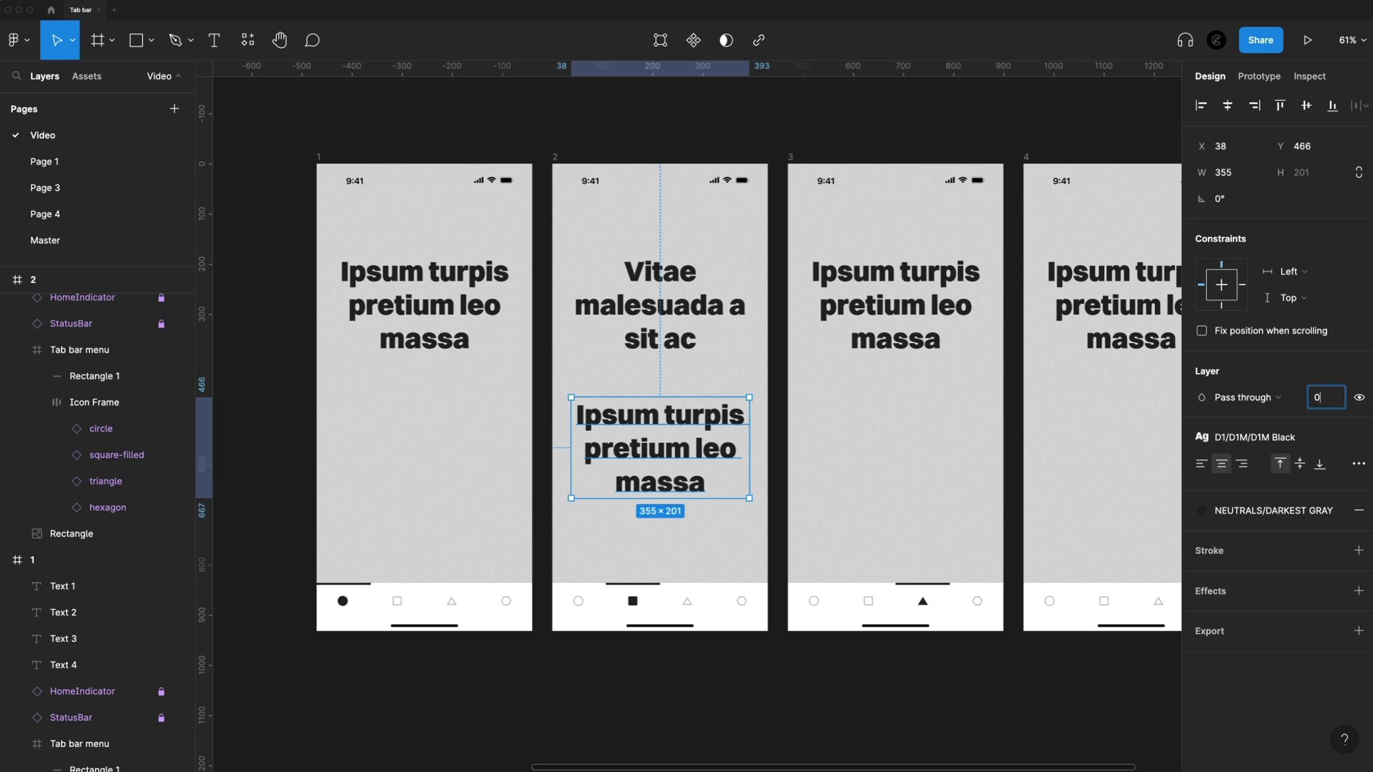
text(0)
key(Return)
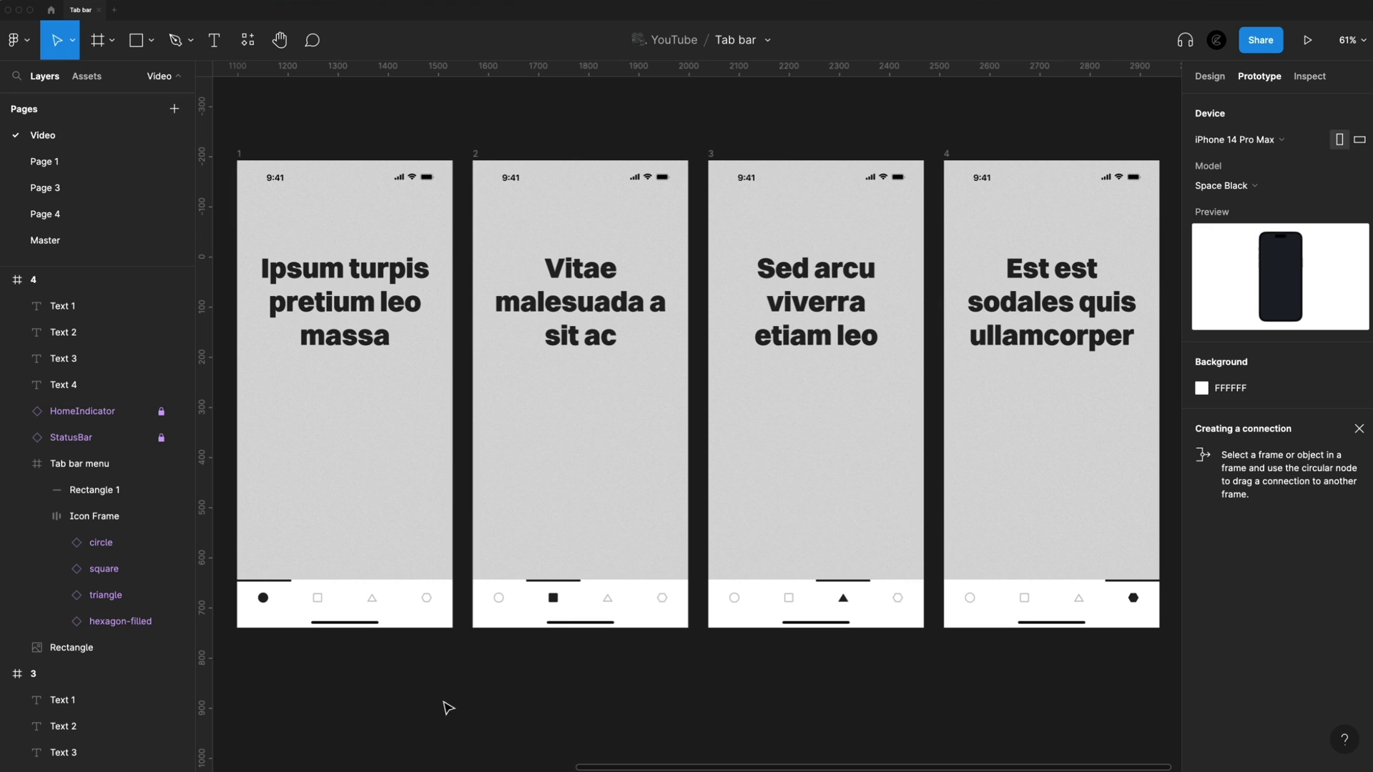
Step: Connect frame 1's square tab icon to frame 2 as a prototype link
click(297, 622)
scroll(308, 619, up, 5)
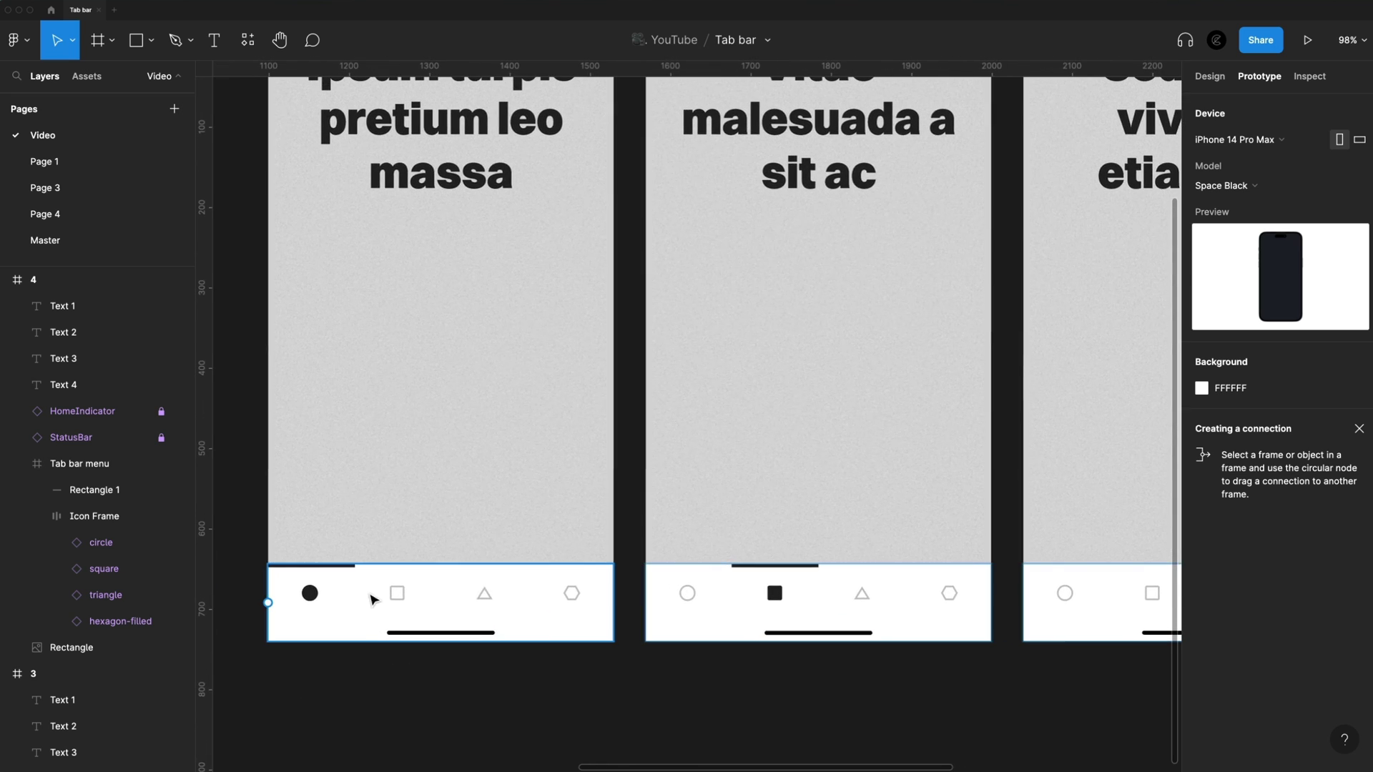
click(401, 601)
click(398, 593)
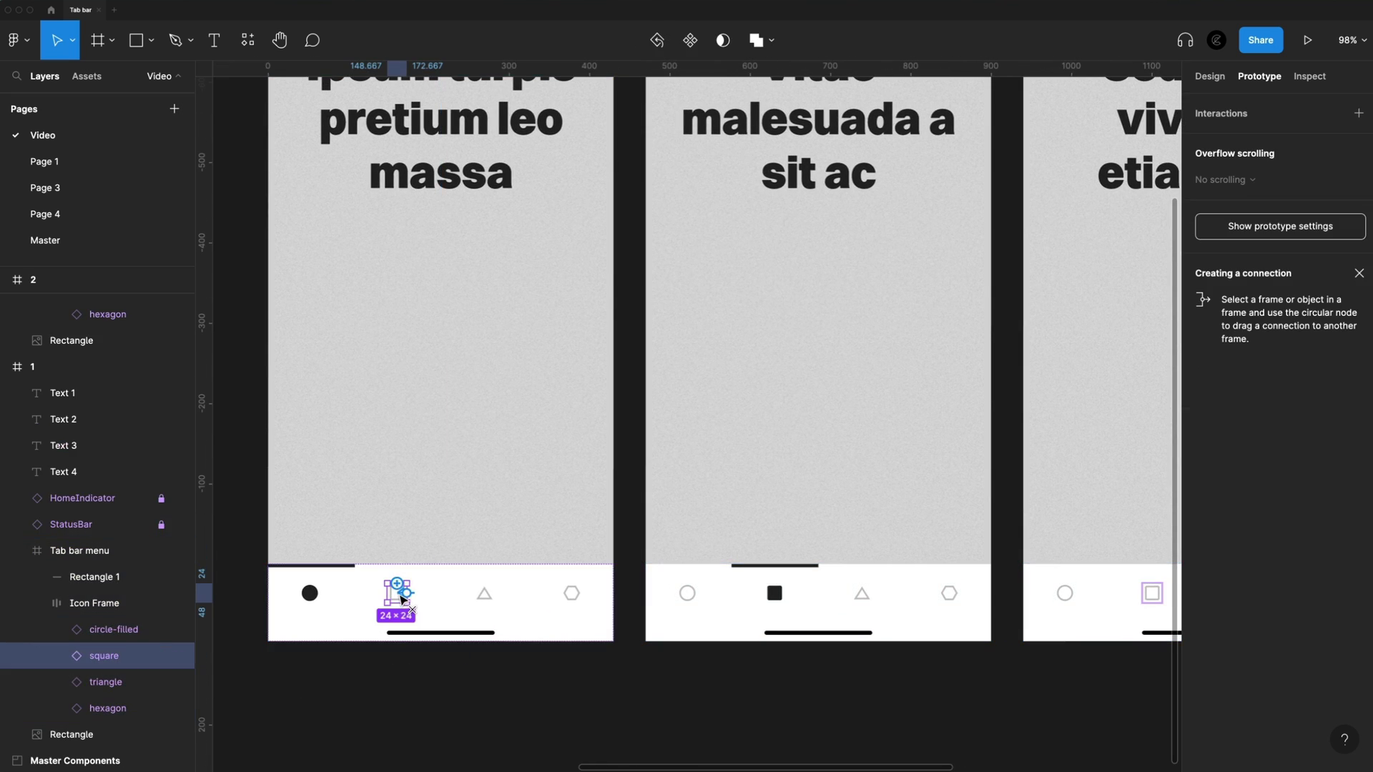
drag(397, 584, 741, 460)
scroll(744, 460, down, 5)
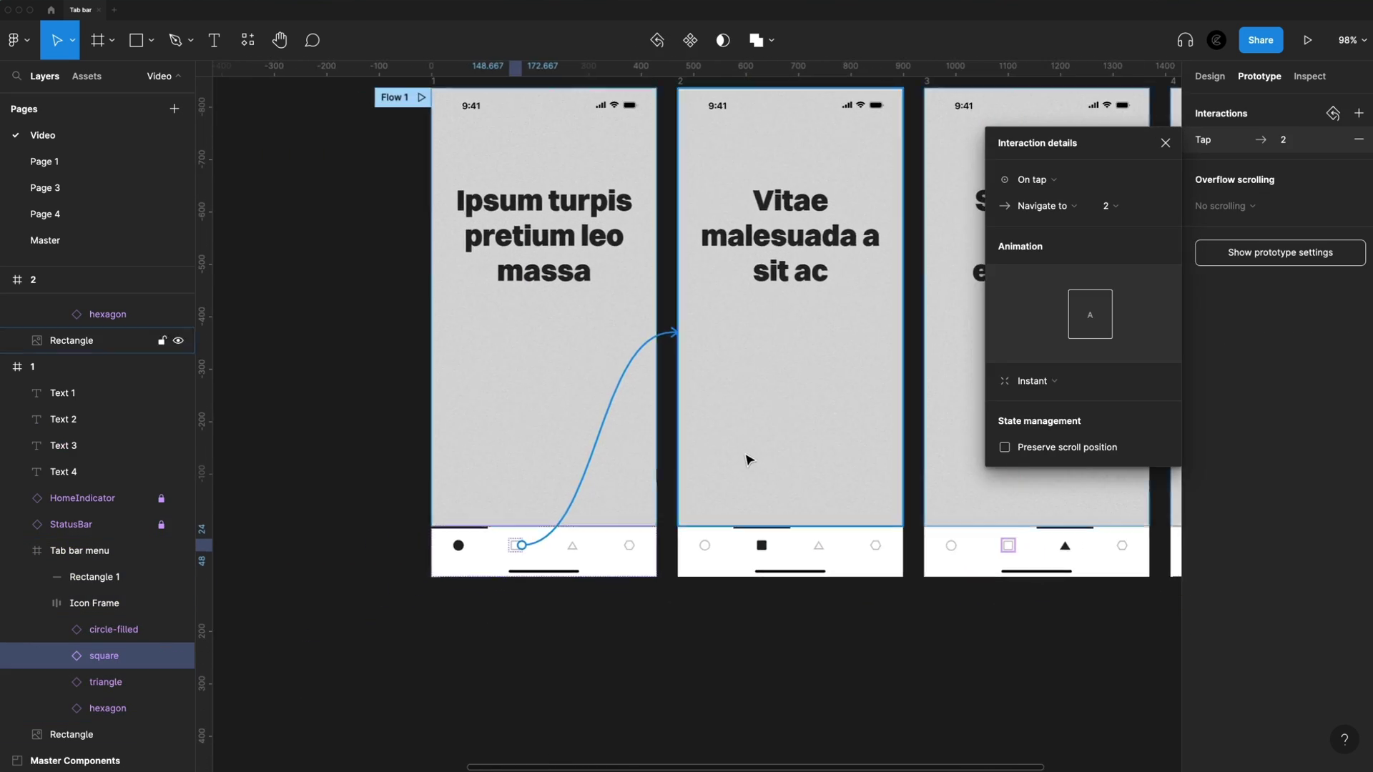
scroll(746, 459, up, 1)
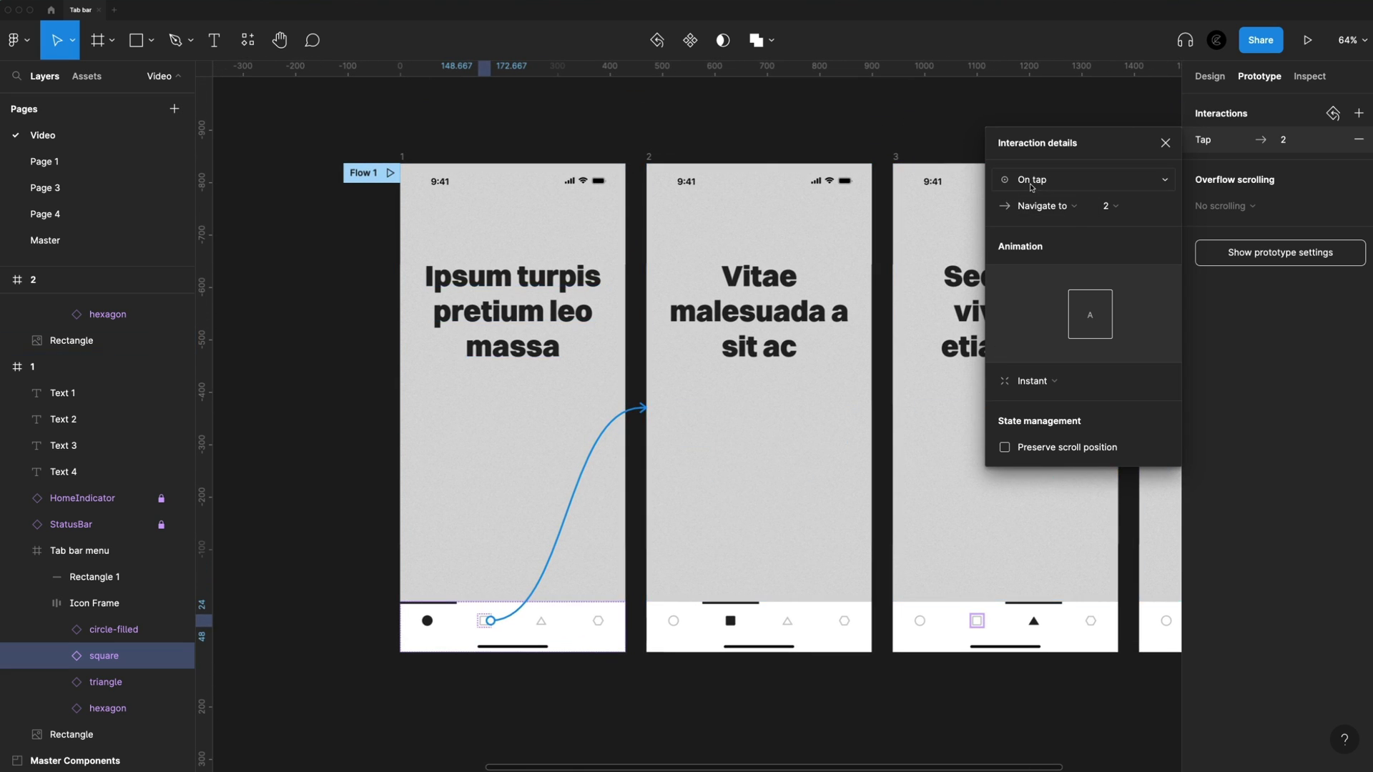
Step: Set the interaction to Smart animate with a Custom spring, 700ms, stiffness 250
click(1041, 390)
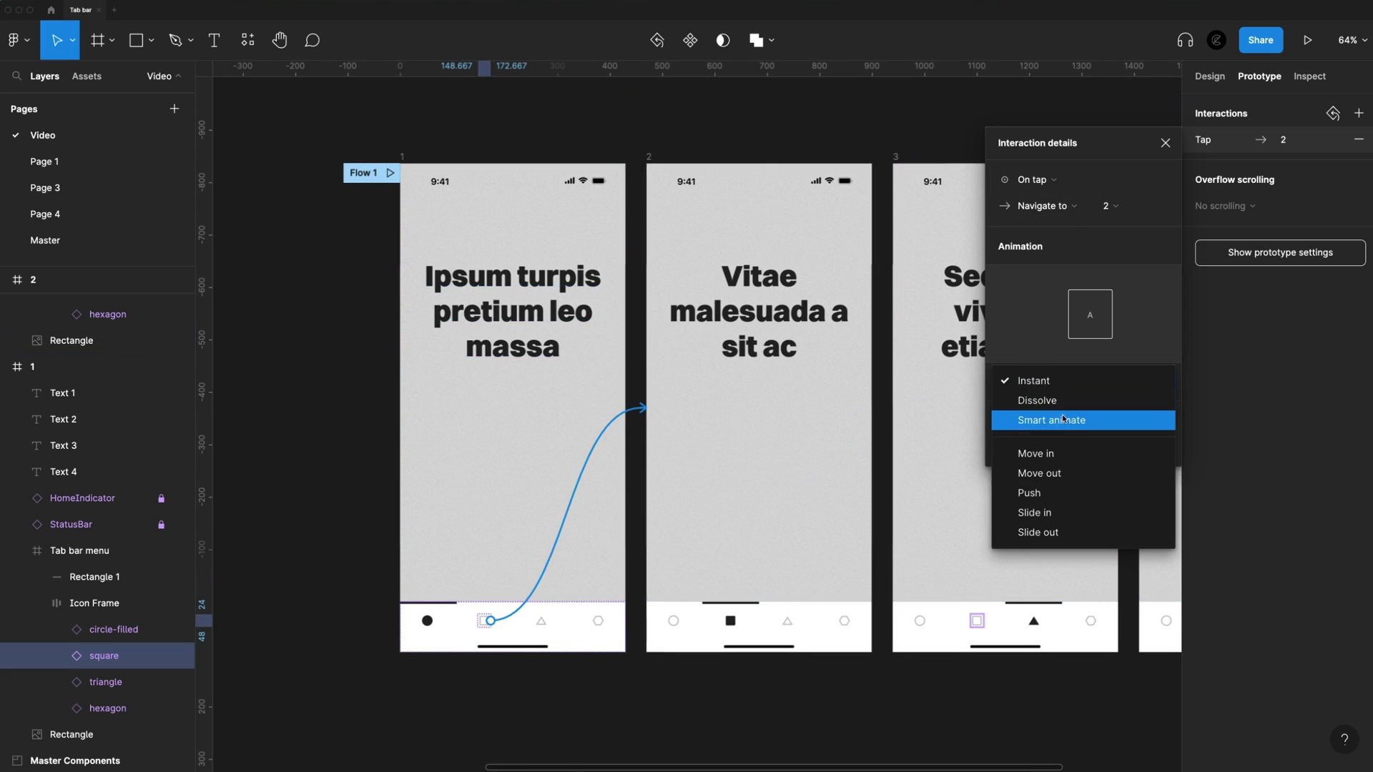
click(1075, 422)
click(1039, 409)
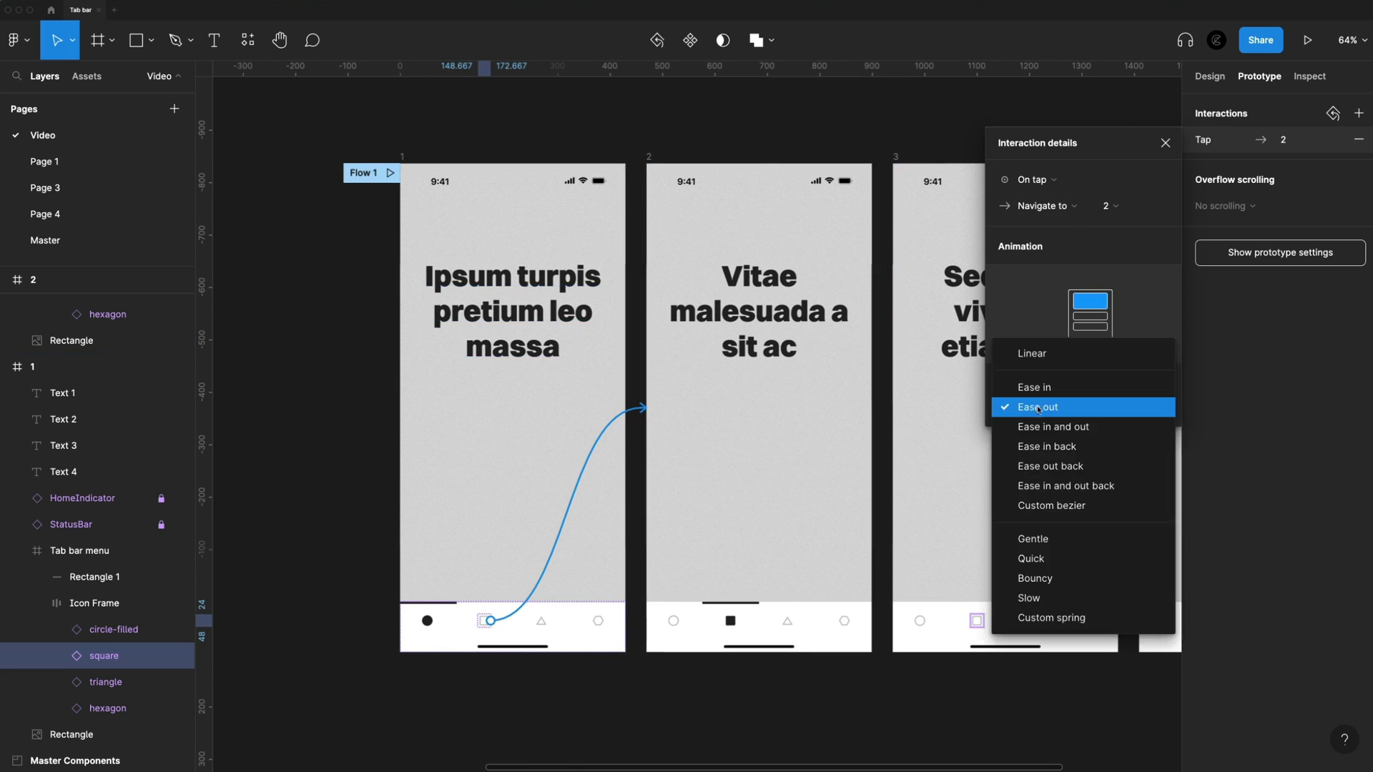
click(1043, 618)
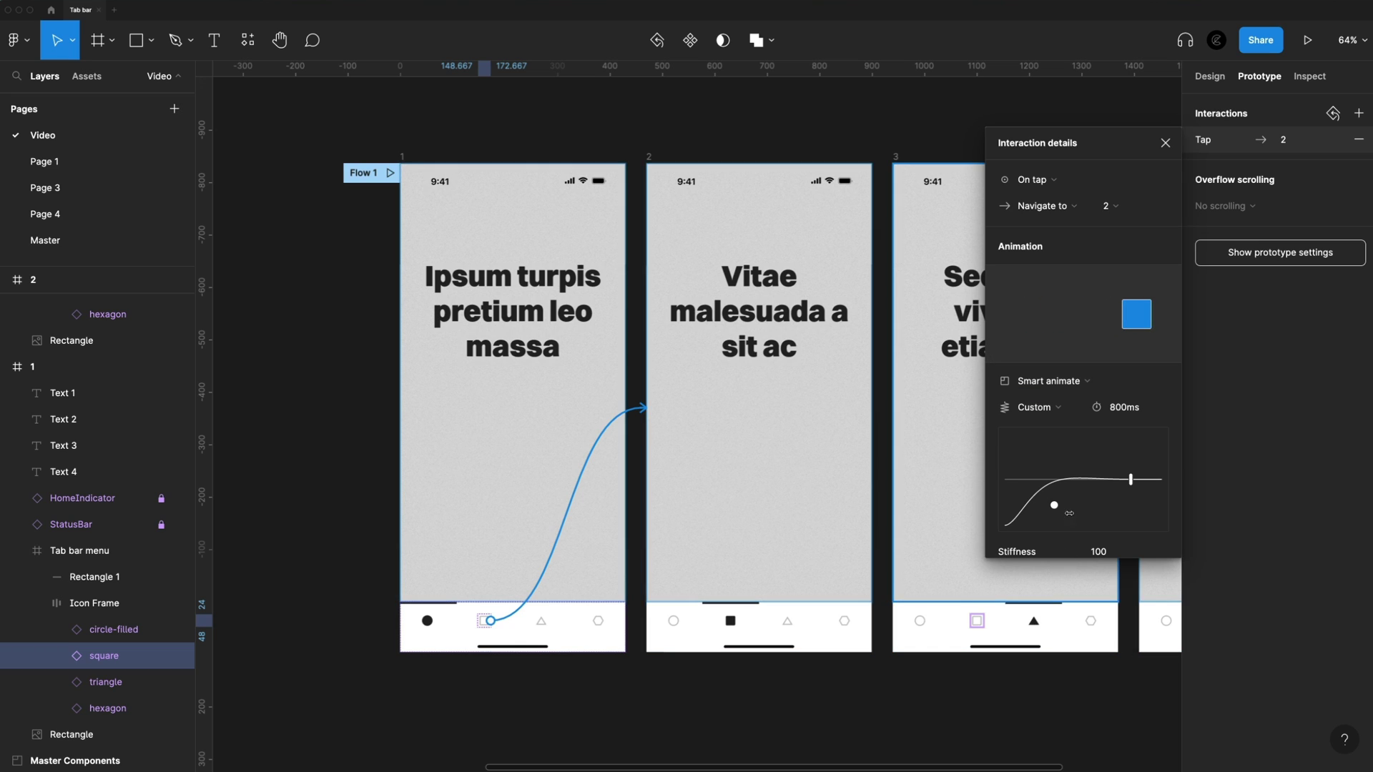
click(1157, 409)
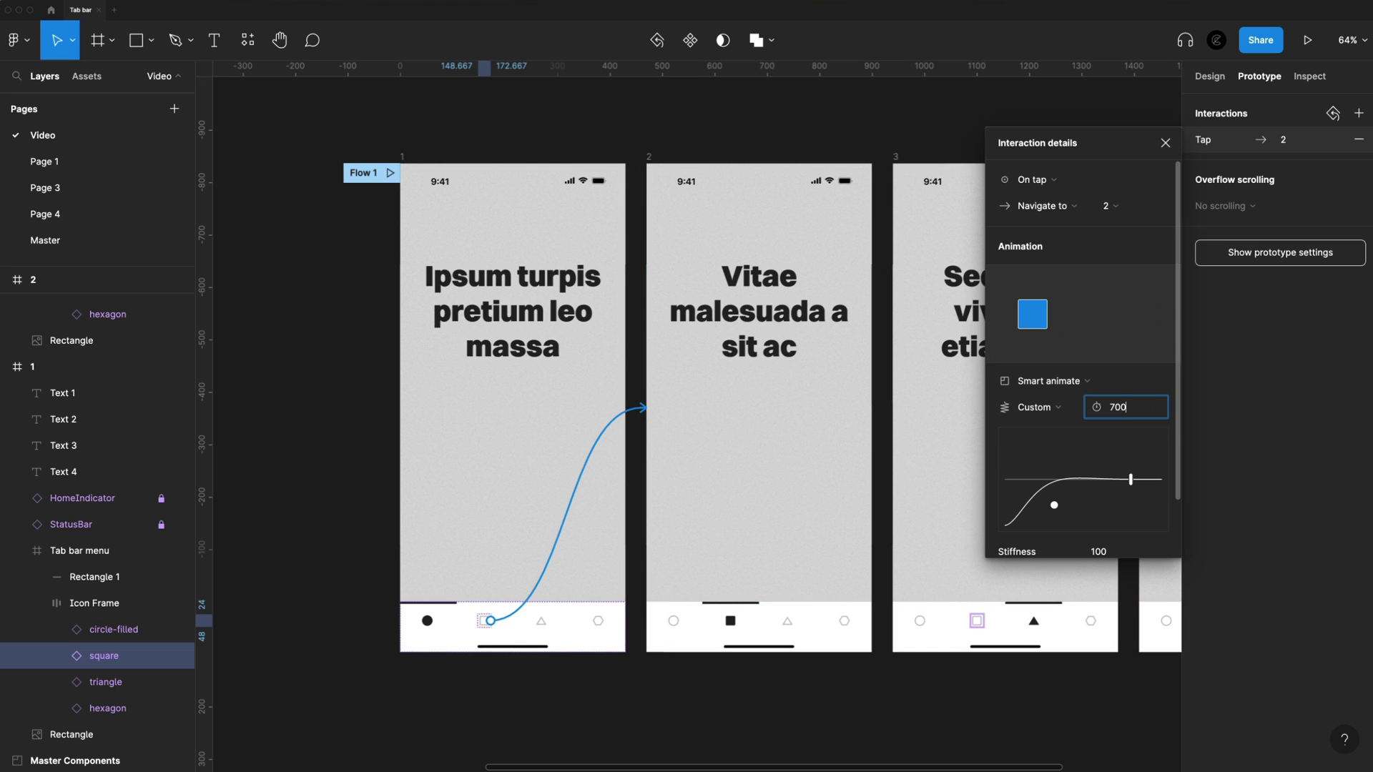
text(700)
key(Return)
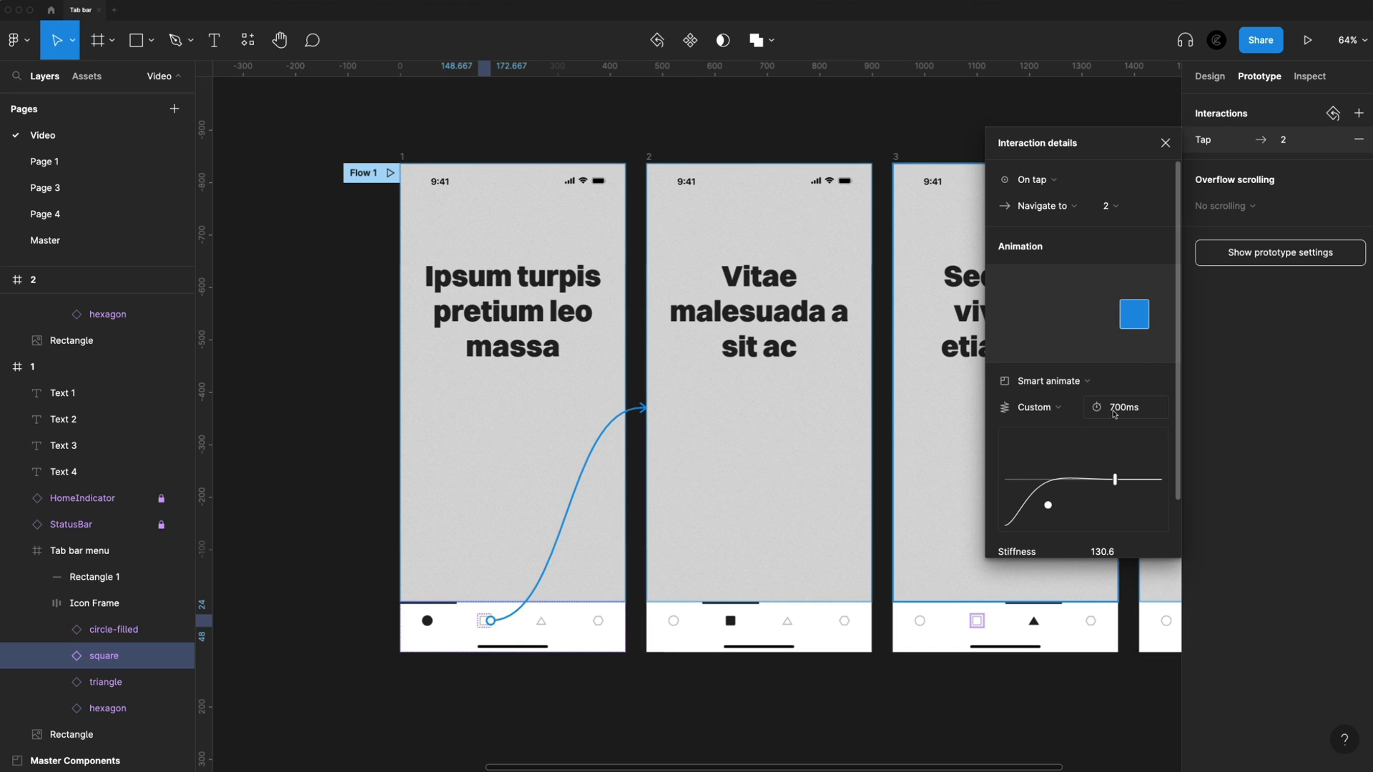
scroll(1057, 529, down, 1)
click(1102, 535)
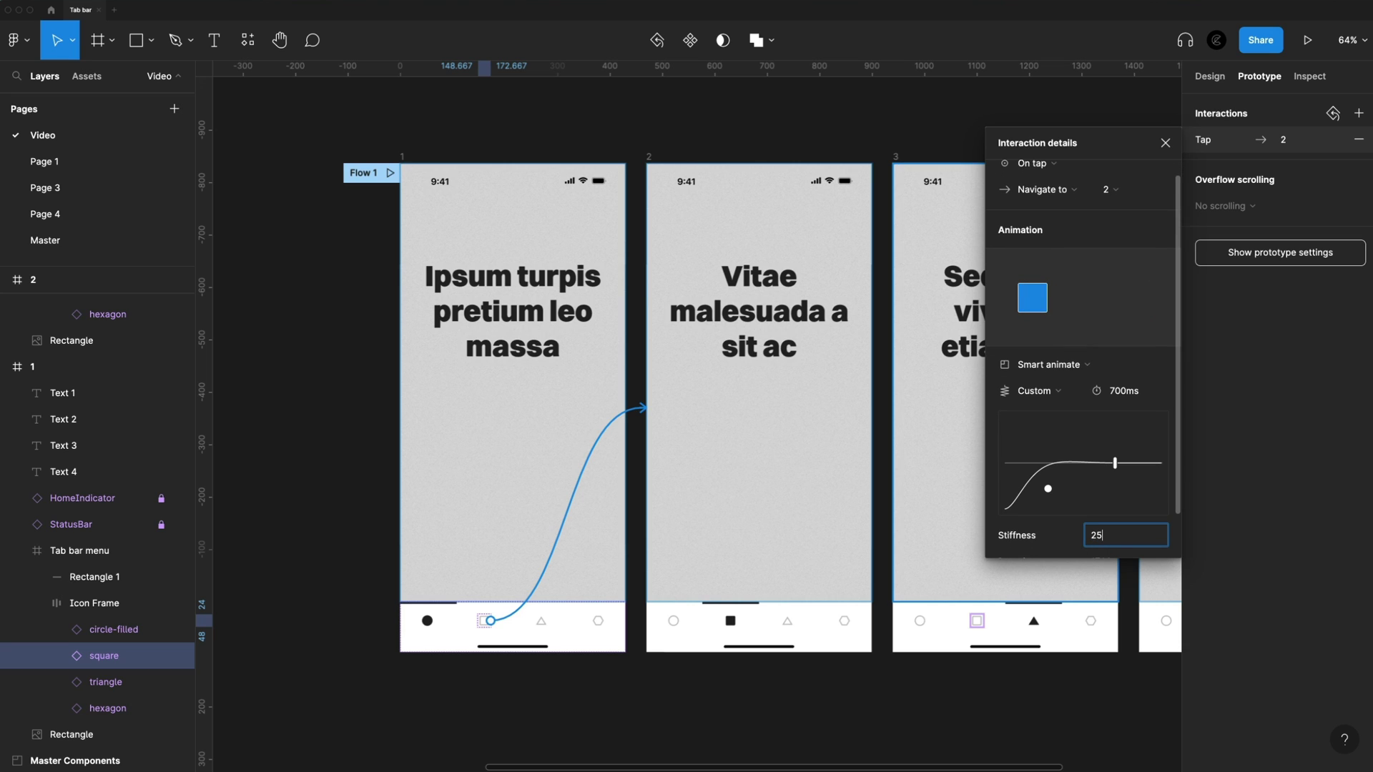
key(Return)
Step: Link frame 1's triangle tab icon to frame 3
scroll(1083, 329, up, 1)
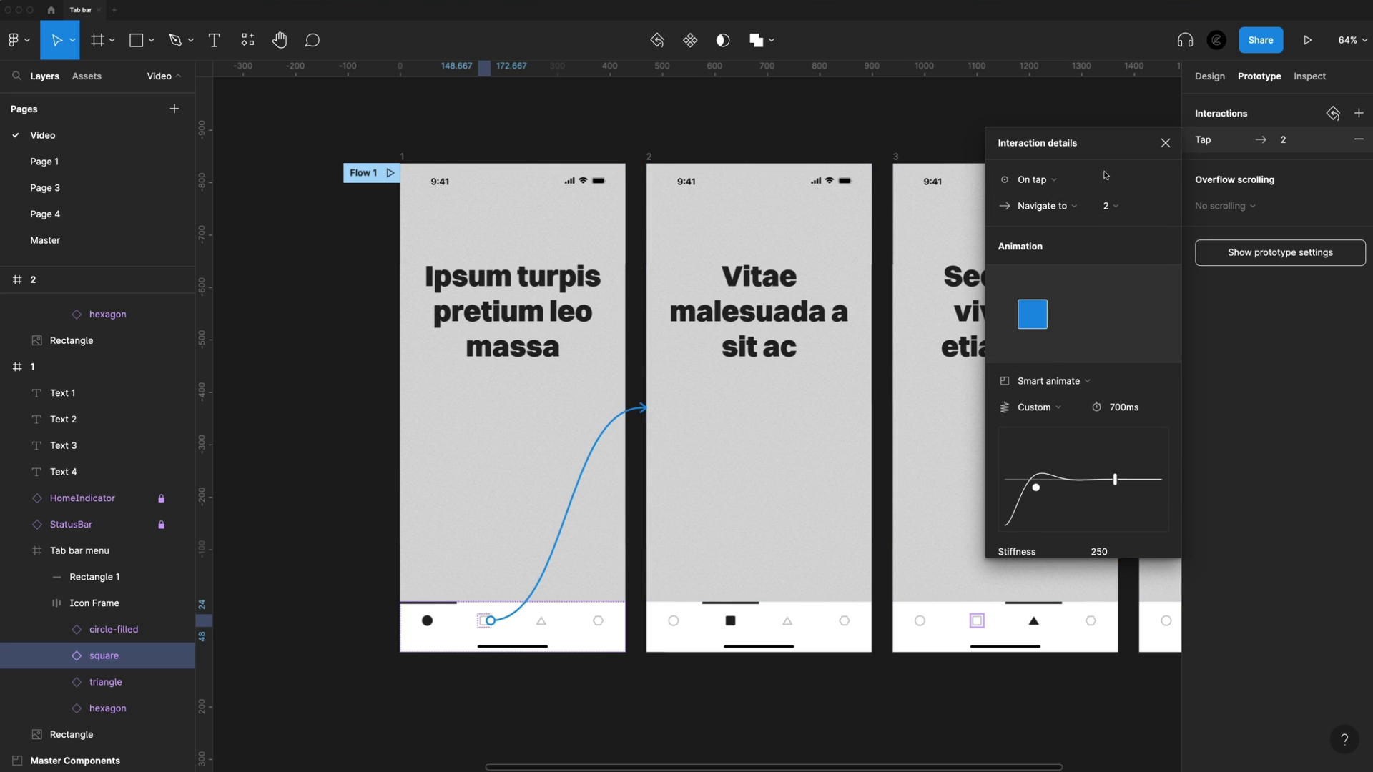
click(547, 621)
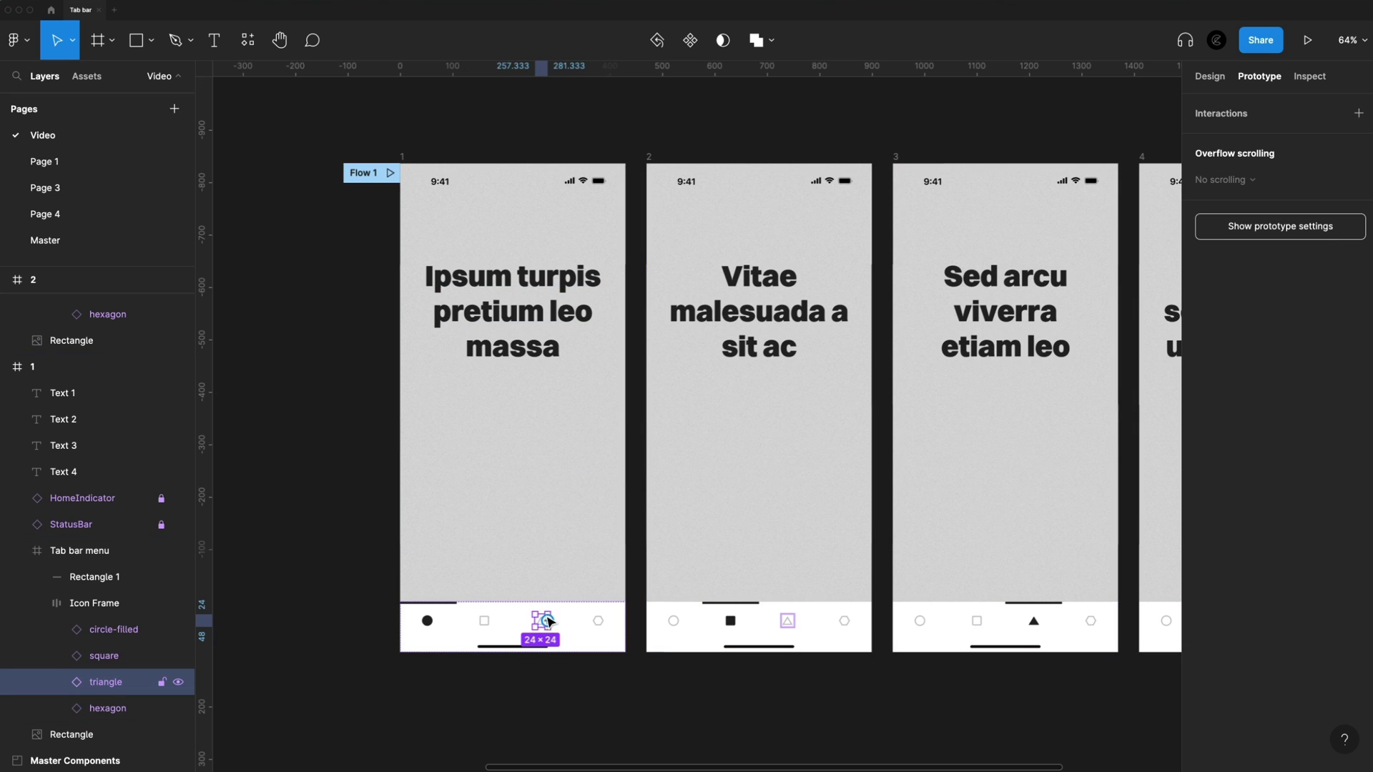
drag(545, 627, 971, 463)
scroll(1102, 495, down, 2)
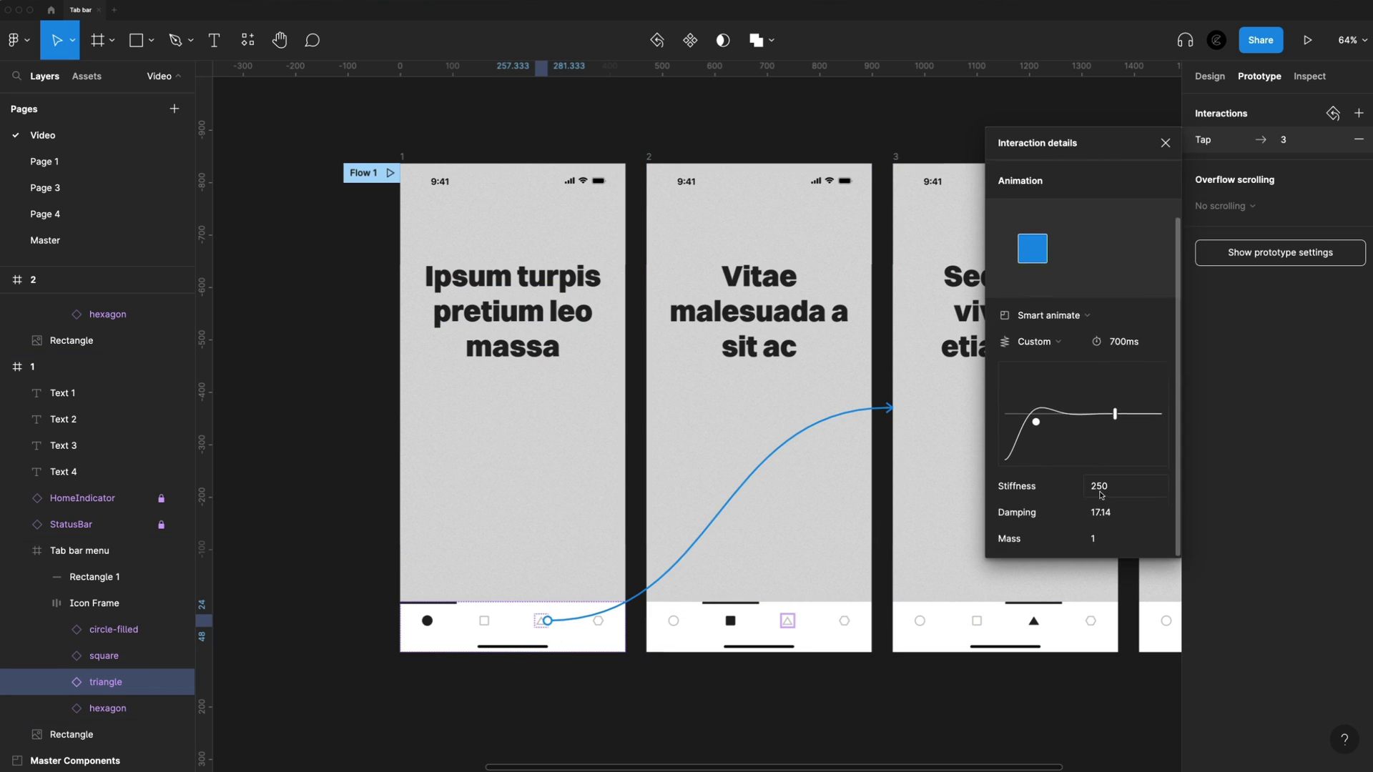
scroll(1072, 298, up, 2)
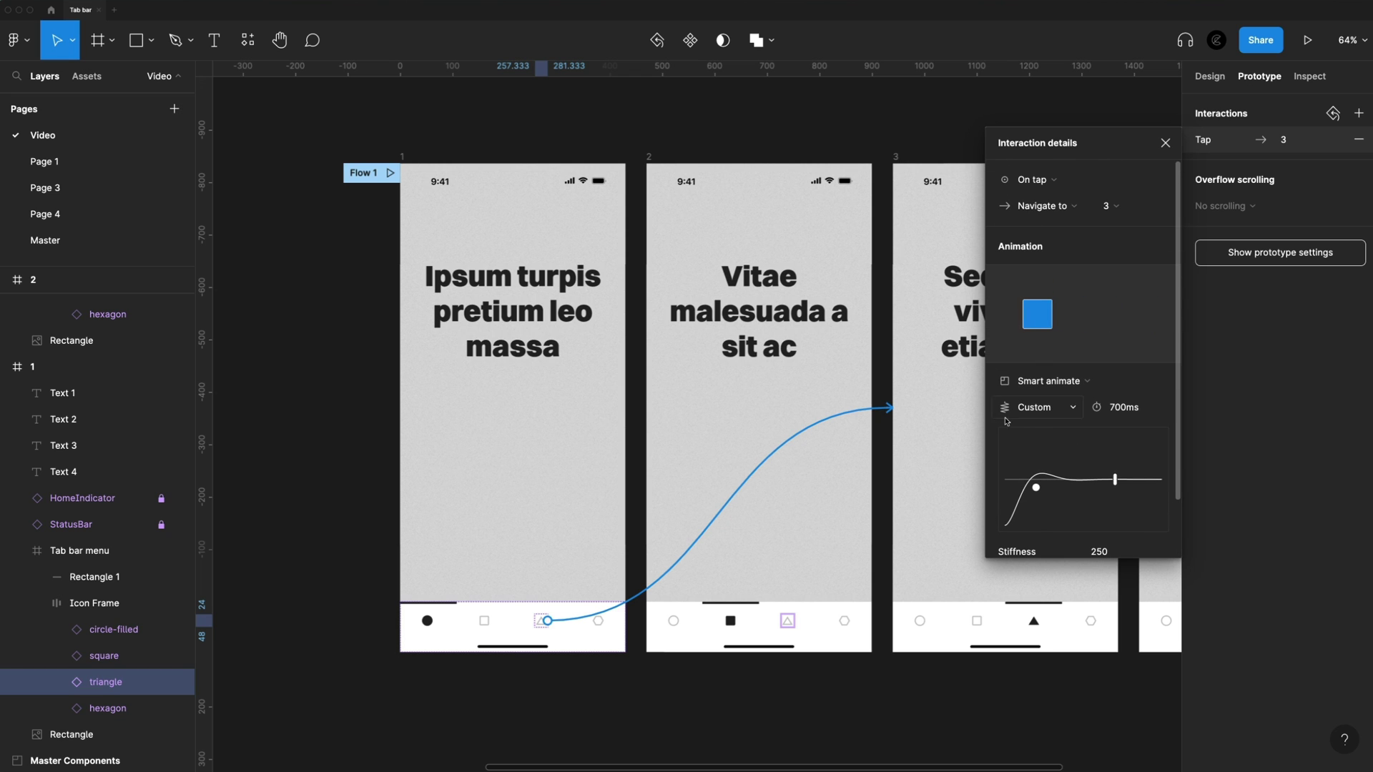
Step: Link frame 1's hexagon tab icon to frame 4, then present Flow 1
click(599, 622)
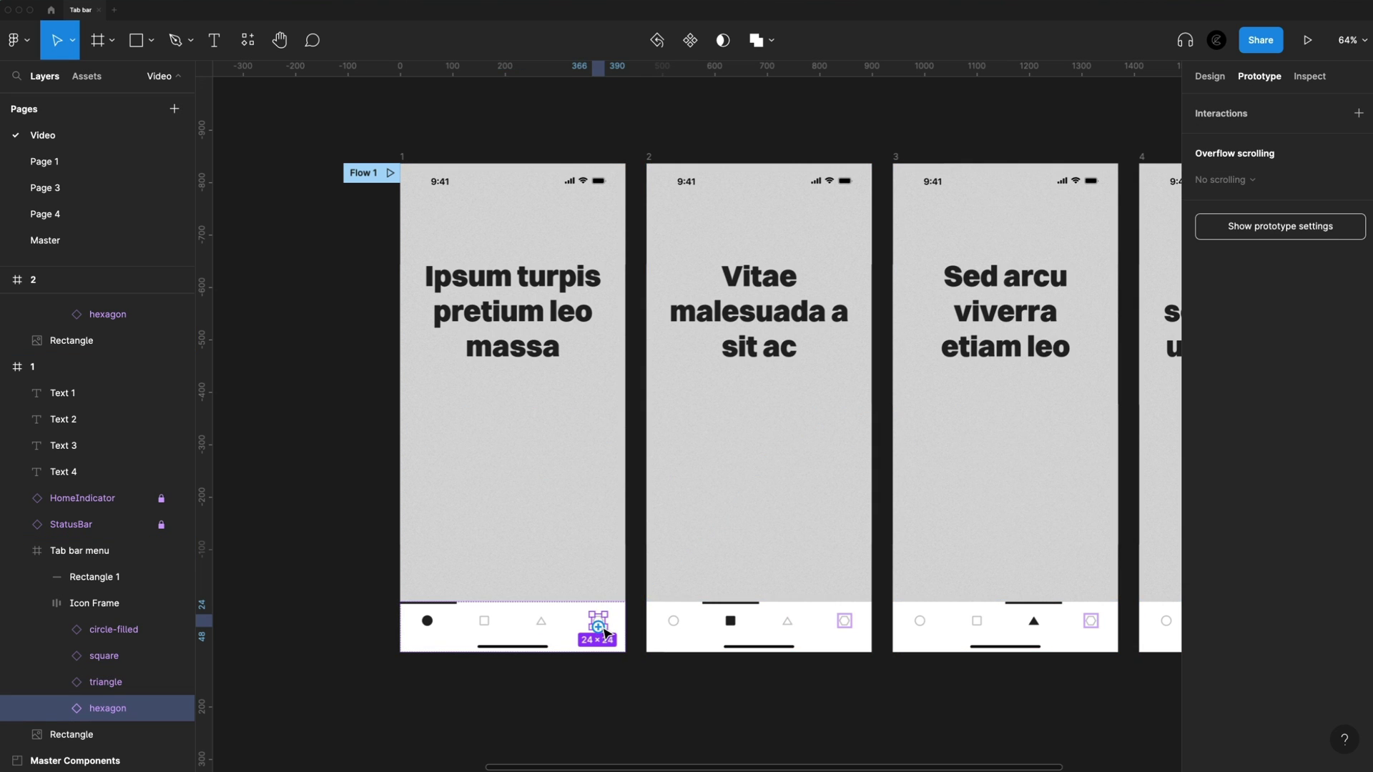
scroll(583, 637, right, 3)
scroll(582, 639, right, 2)
drag(436, 631, 1040, 454)
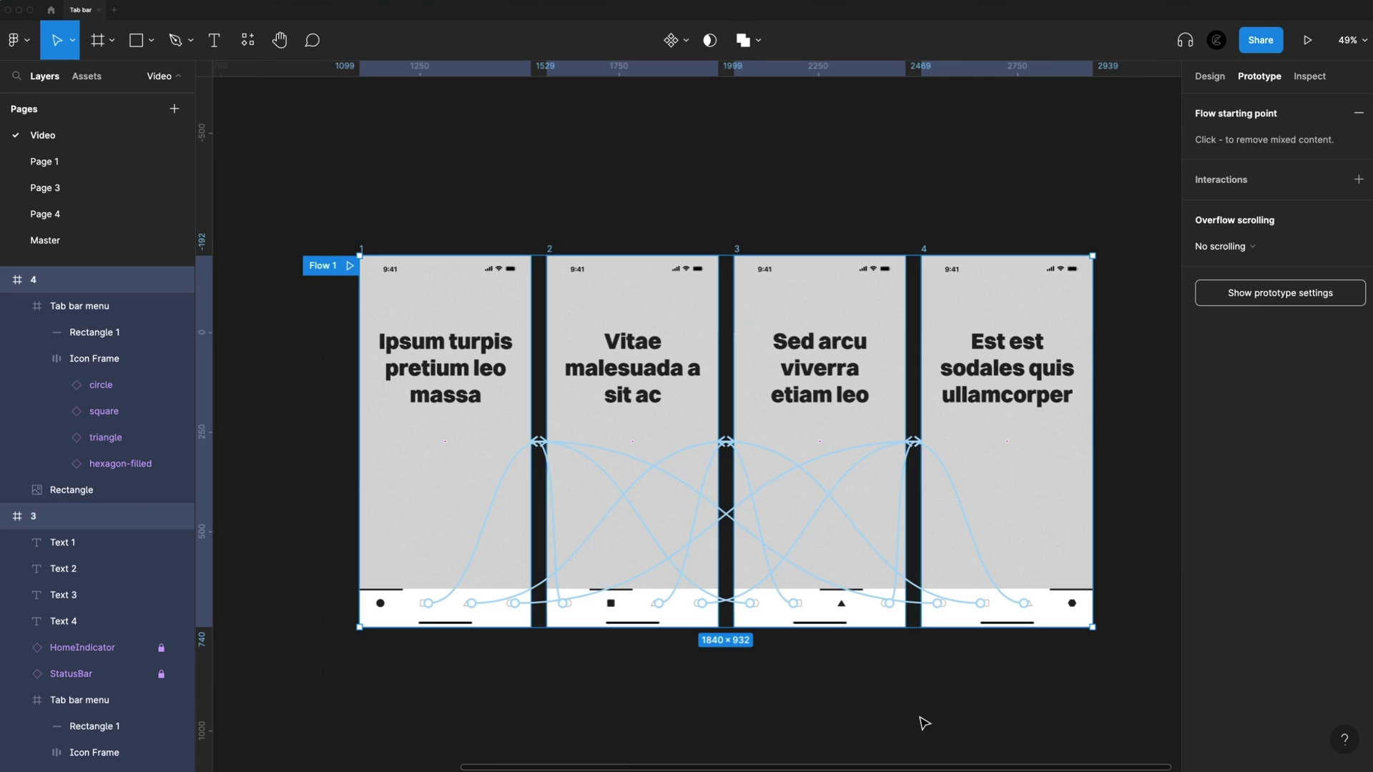
scroll(694, 715, up, 3)
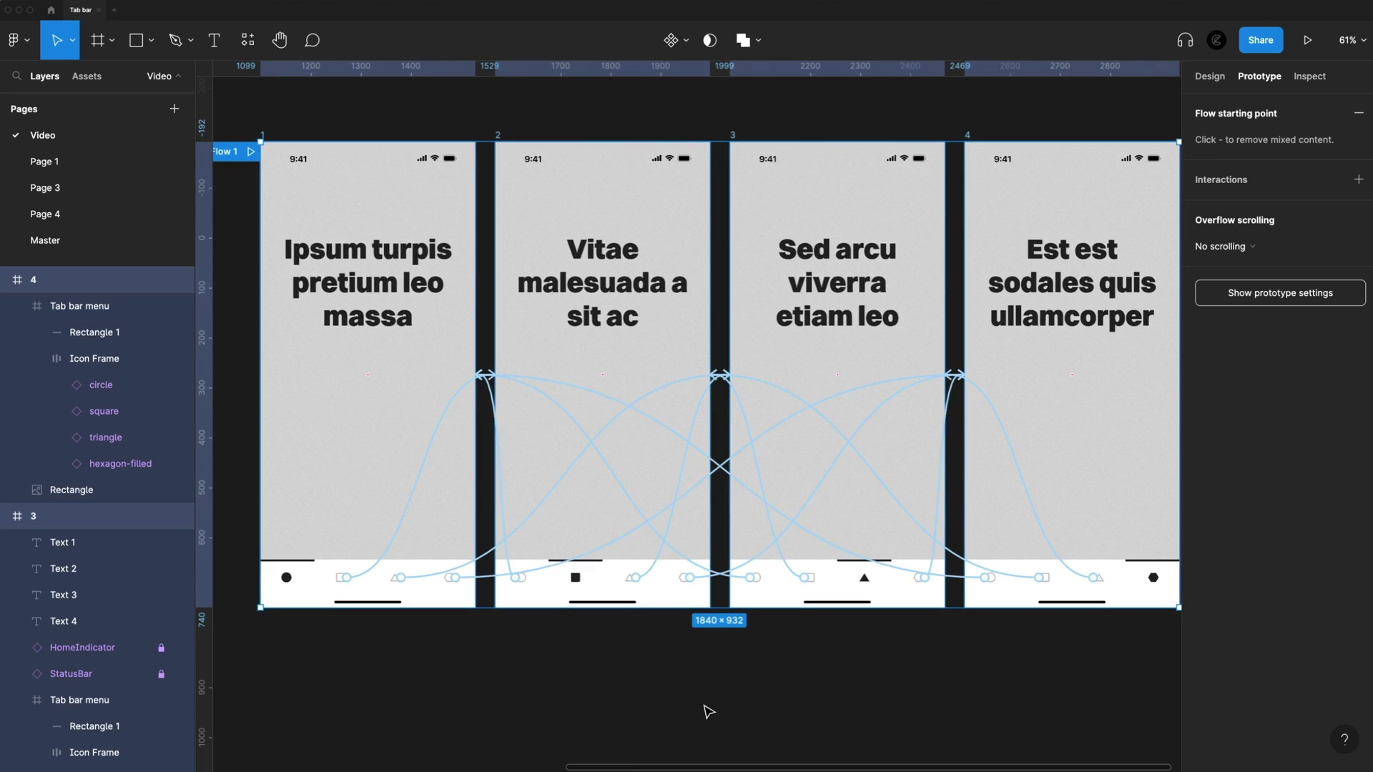
scroll(826, 730, up, 1)
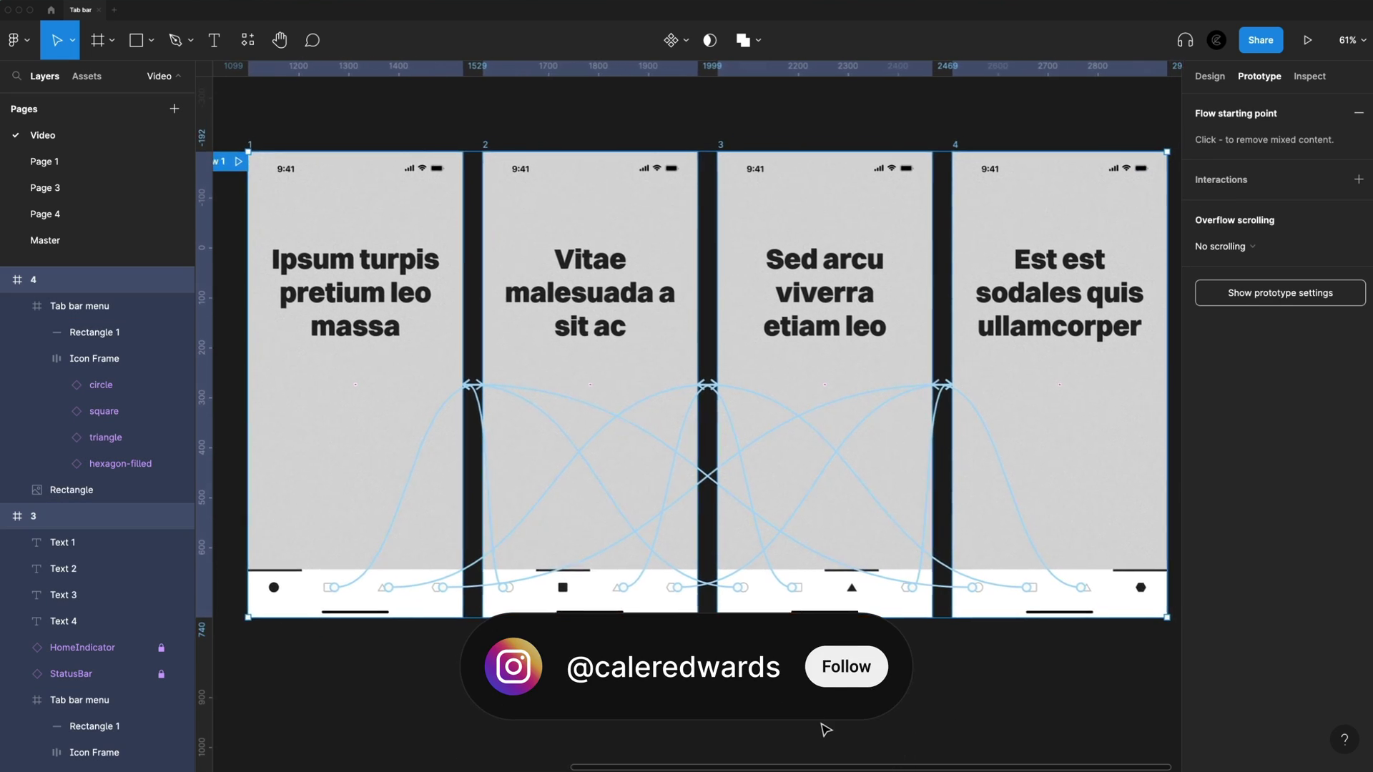
key(Escape)
click(233, 166)
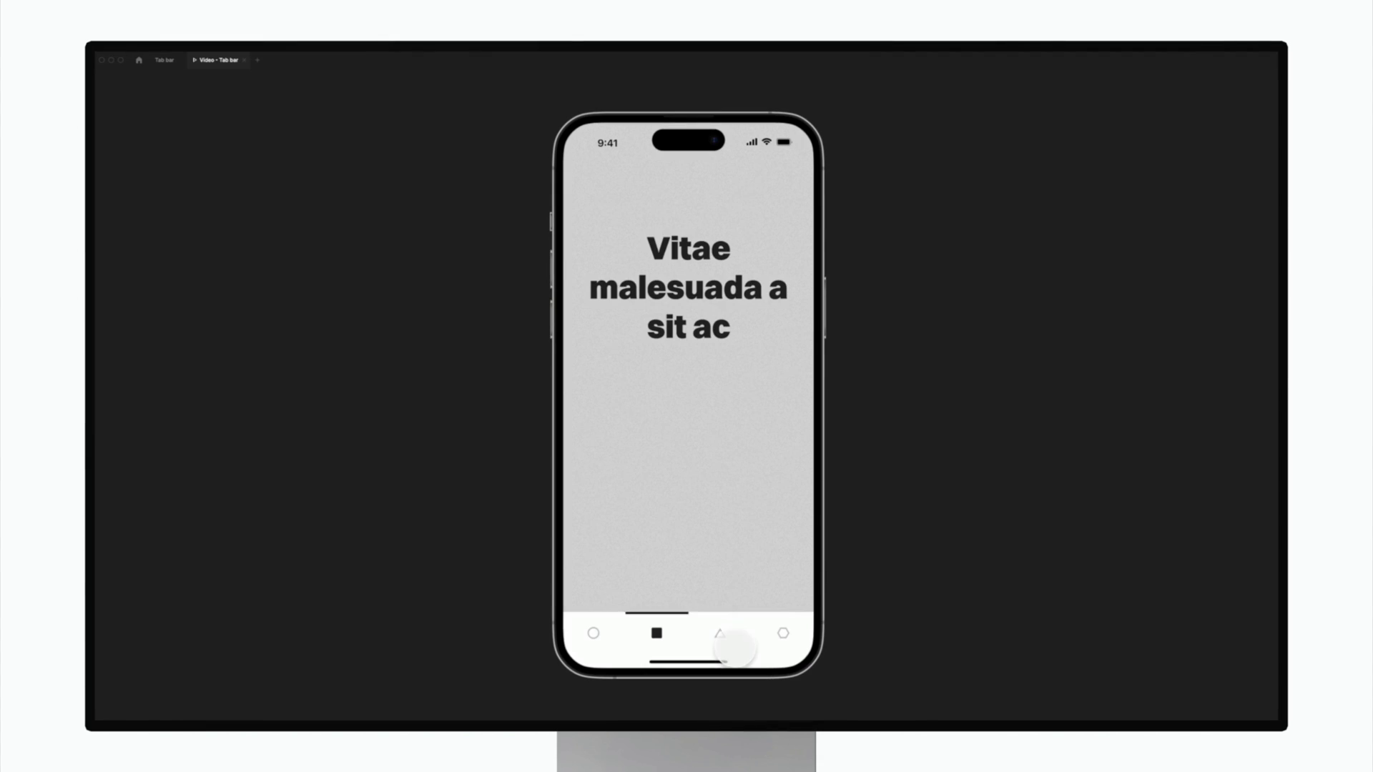
Step: Tap the triangle, circle, hexagon, square, then circle tabs in the playing prototype
click(729, 642)
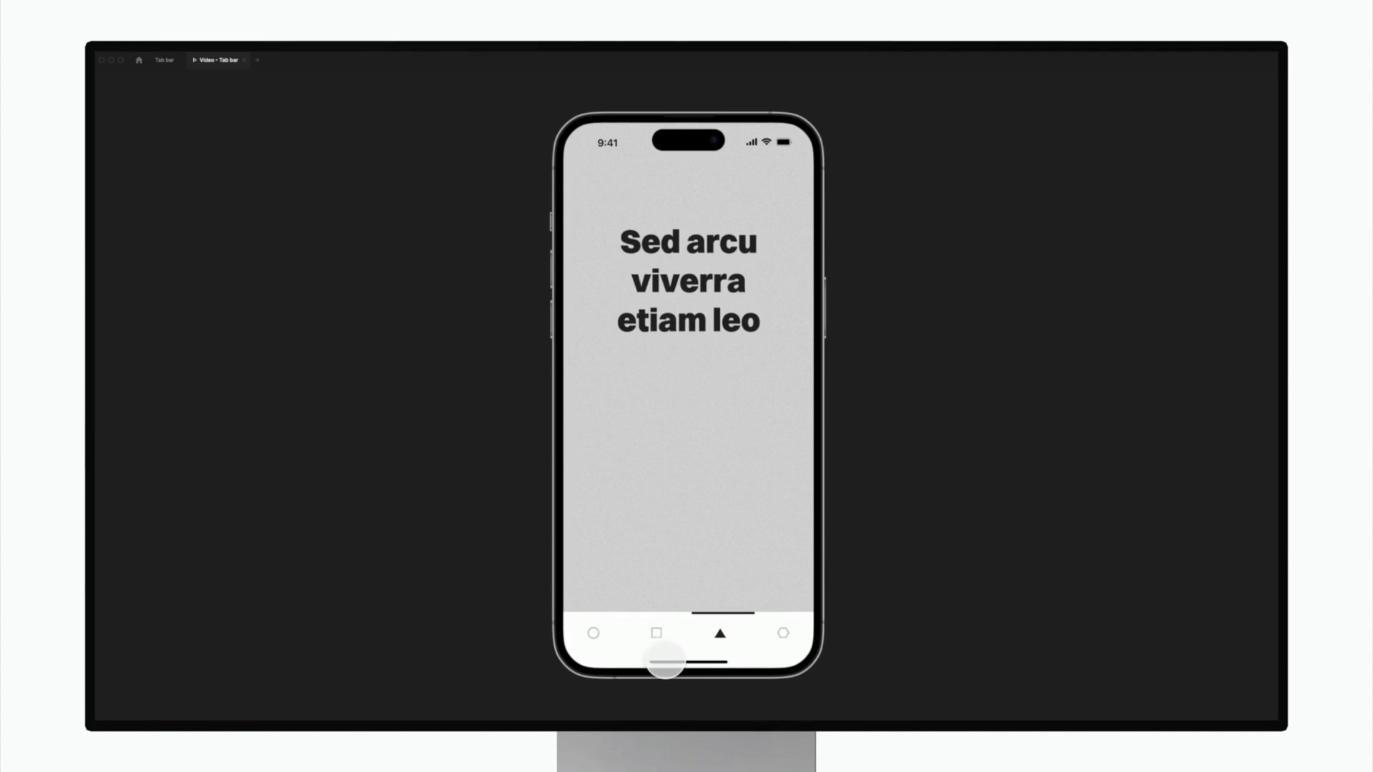
click(606, 648)
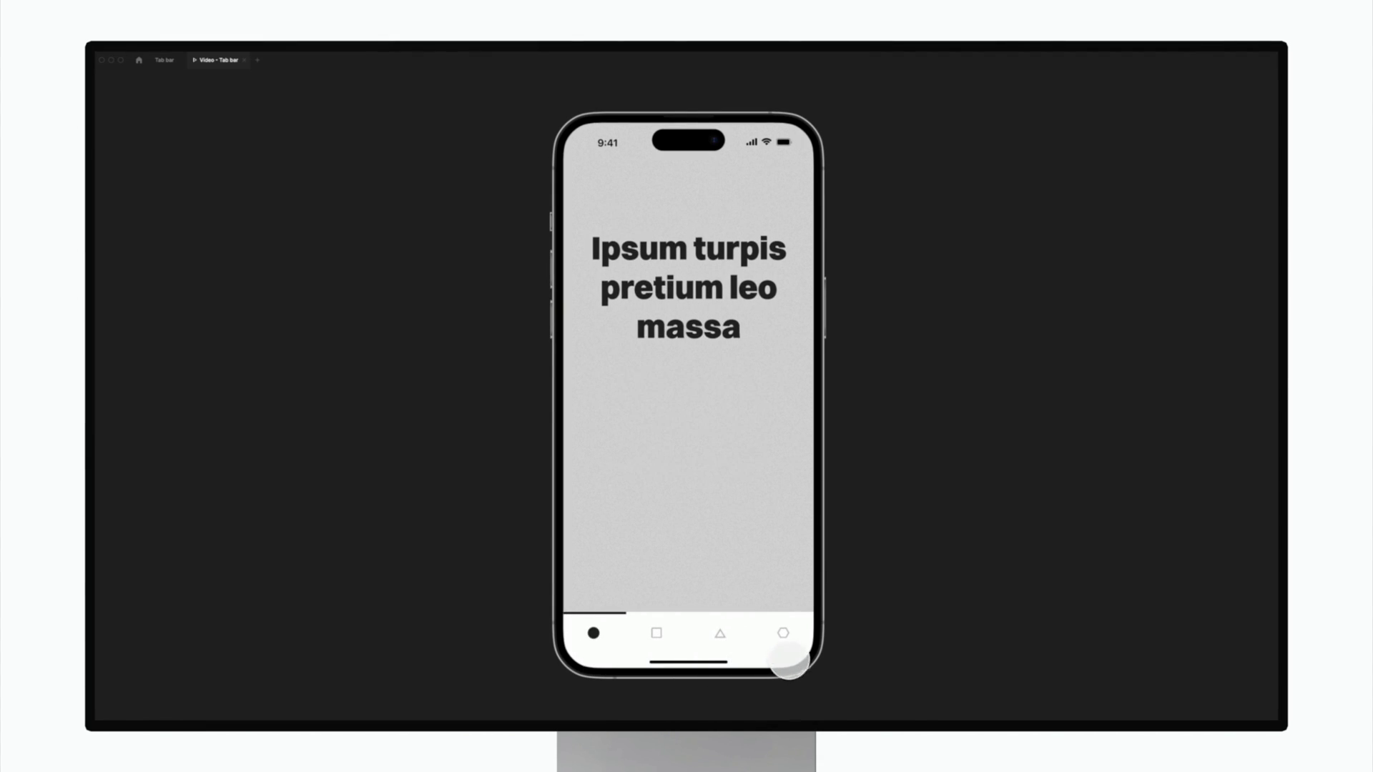
click(790, 641)
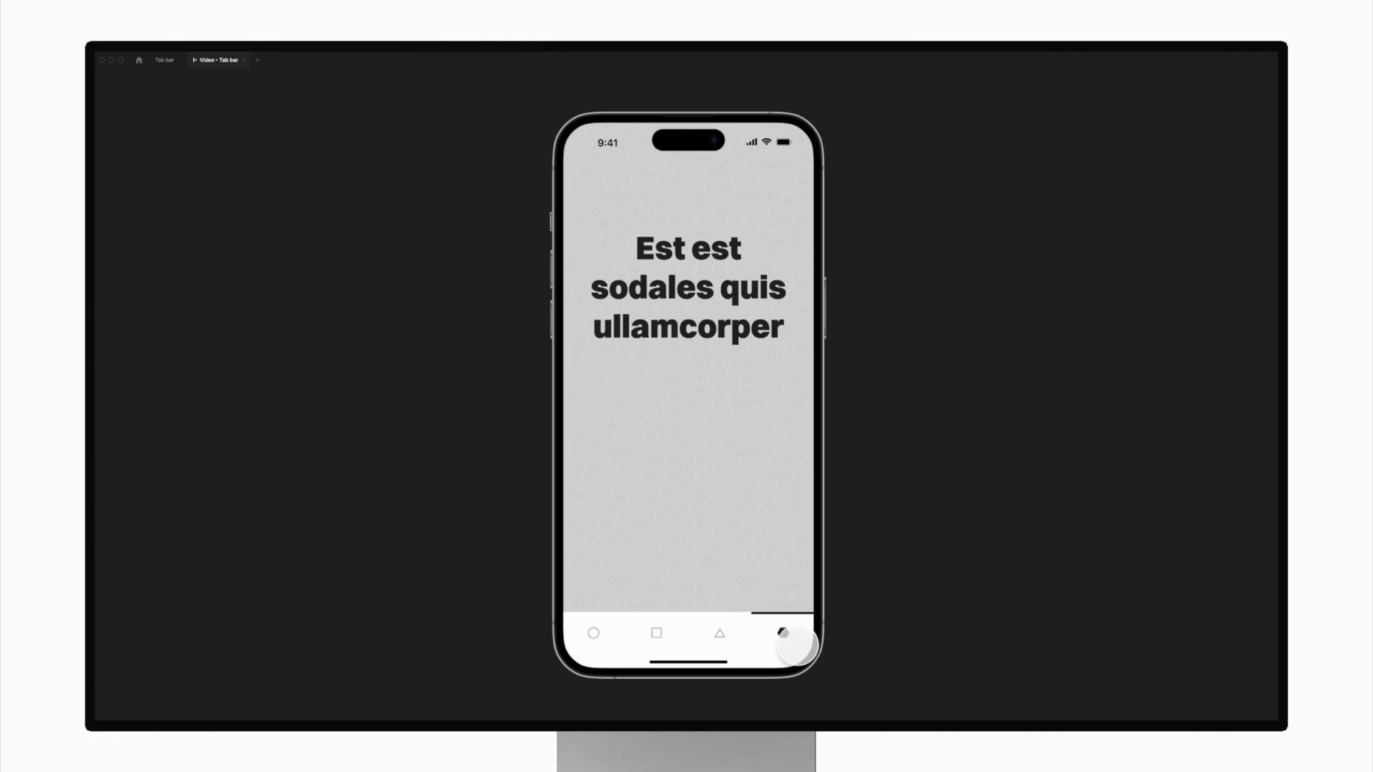
click(670, 647)
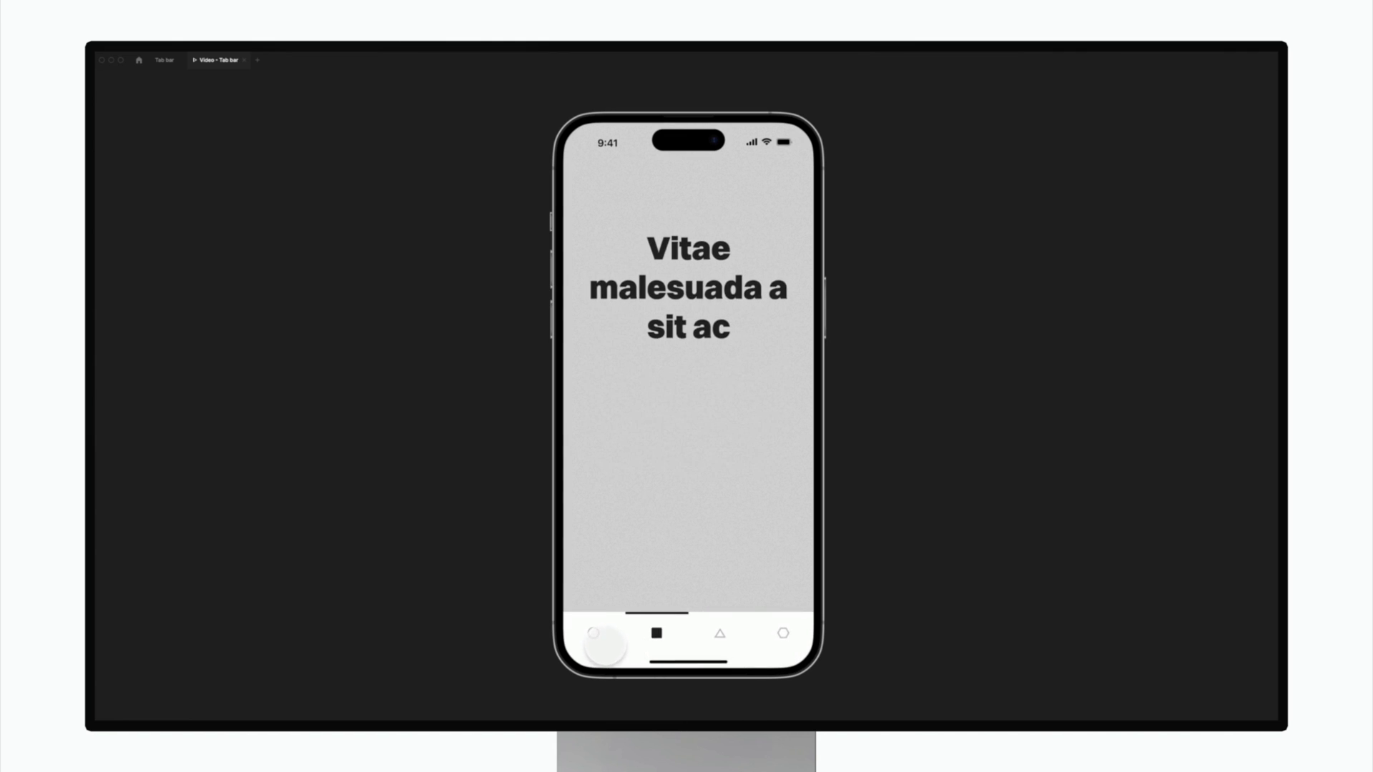
click(604, 638)
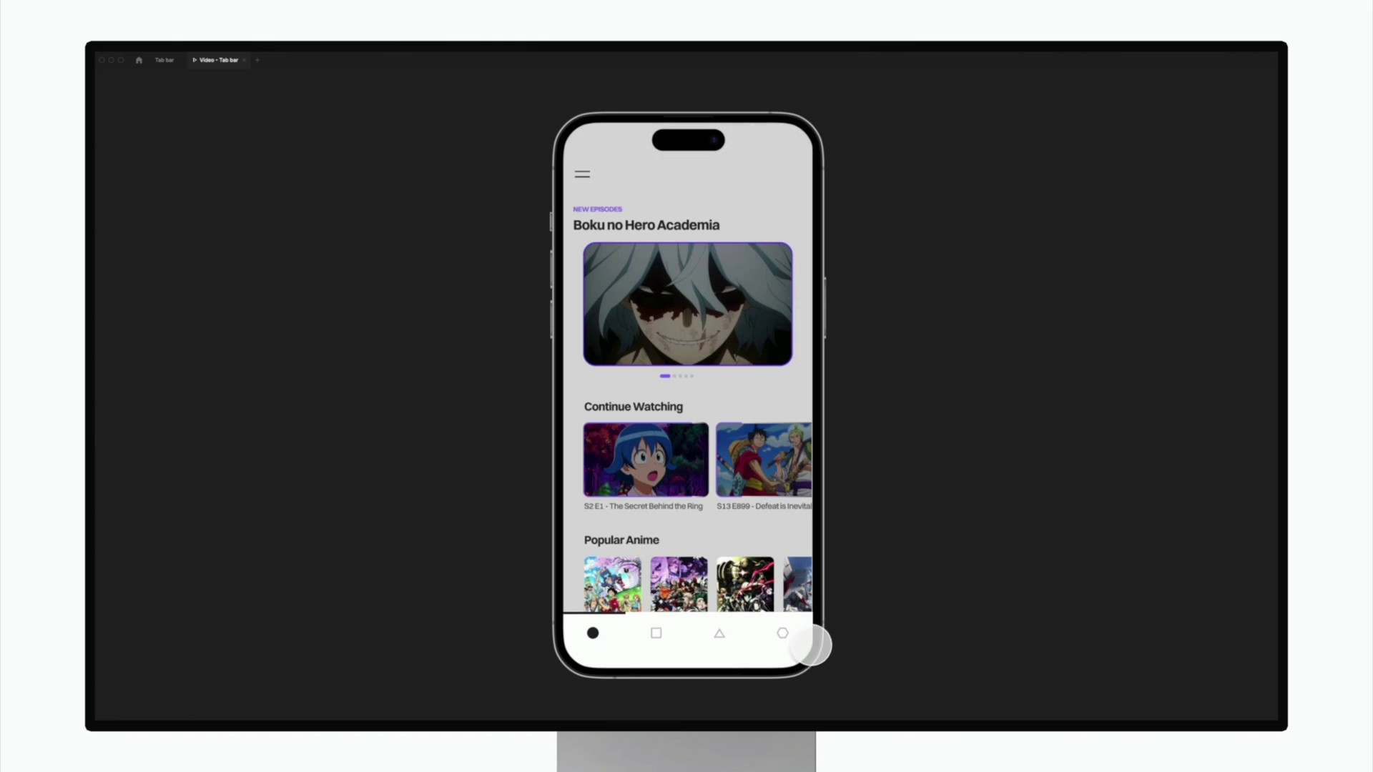
Step: In the playing prototype, visit the profile, home and square screens, ending on the triangle tab's 'Sed arcu viverra etiam leo' screen
click(794, 646)
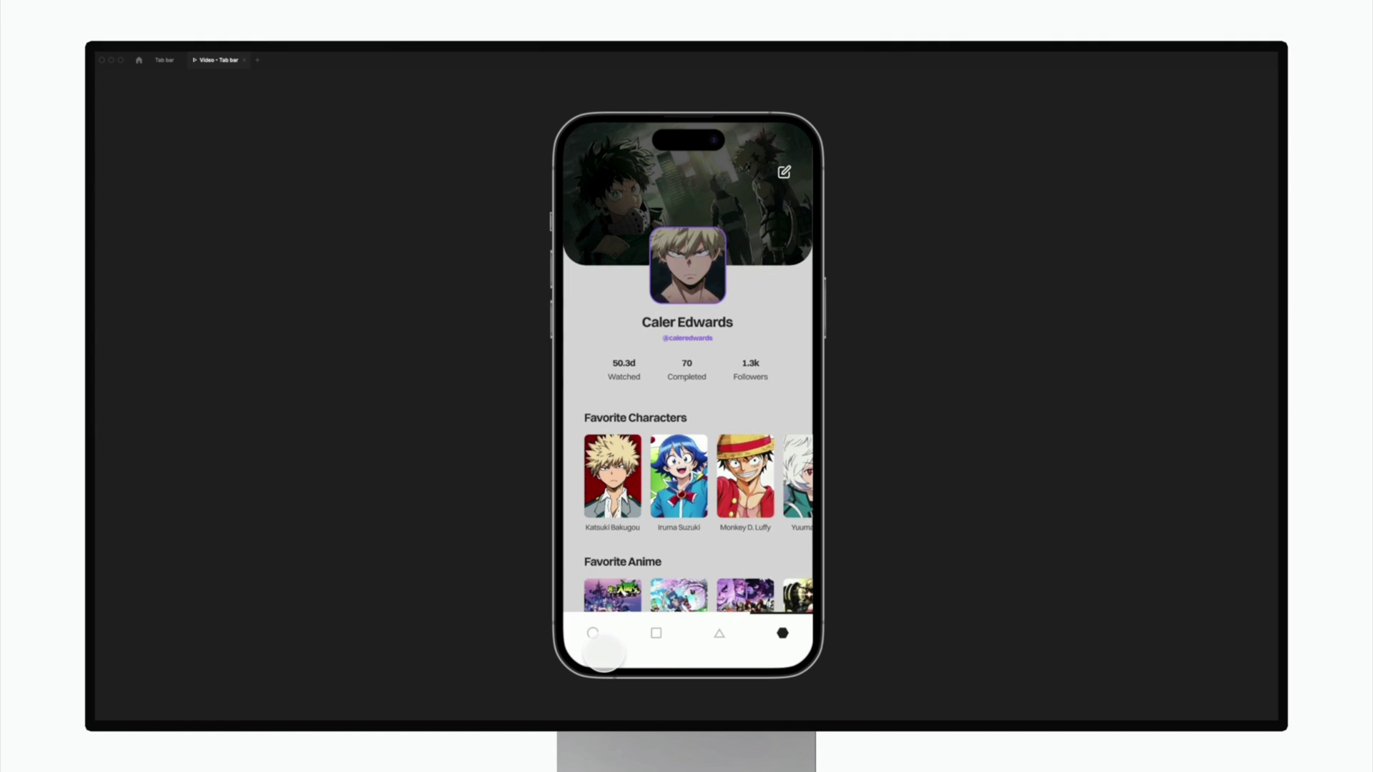
click(605, 647)
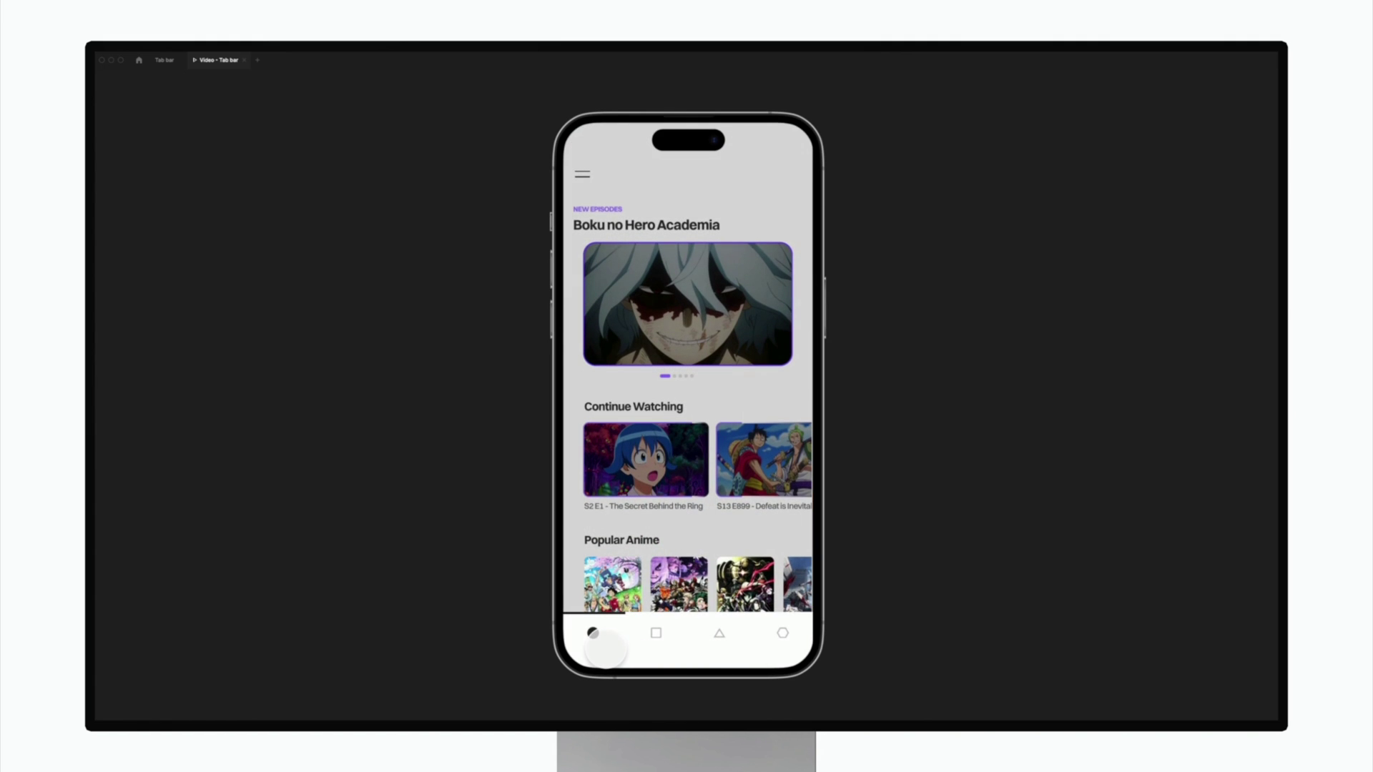
click(656, 634)
click(718, 634)
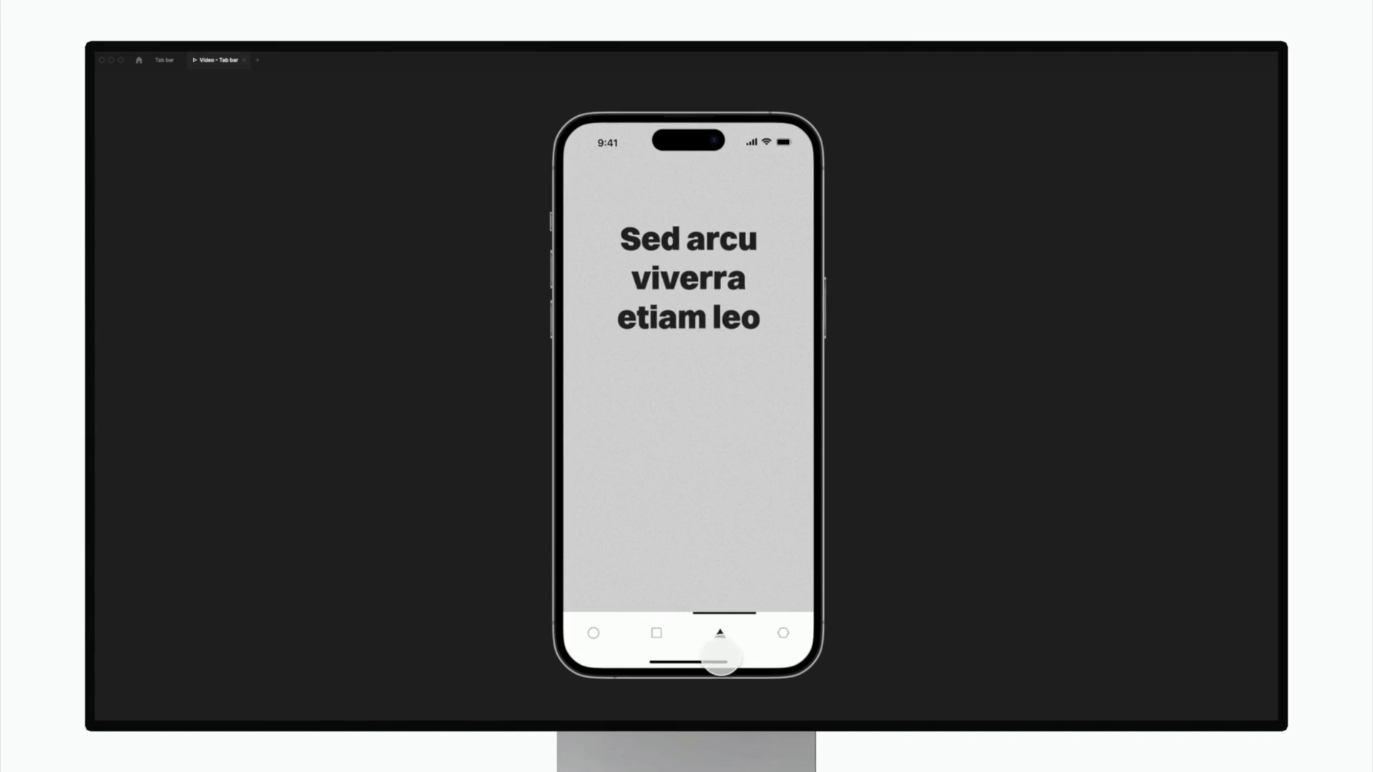